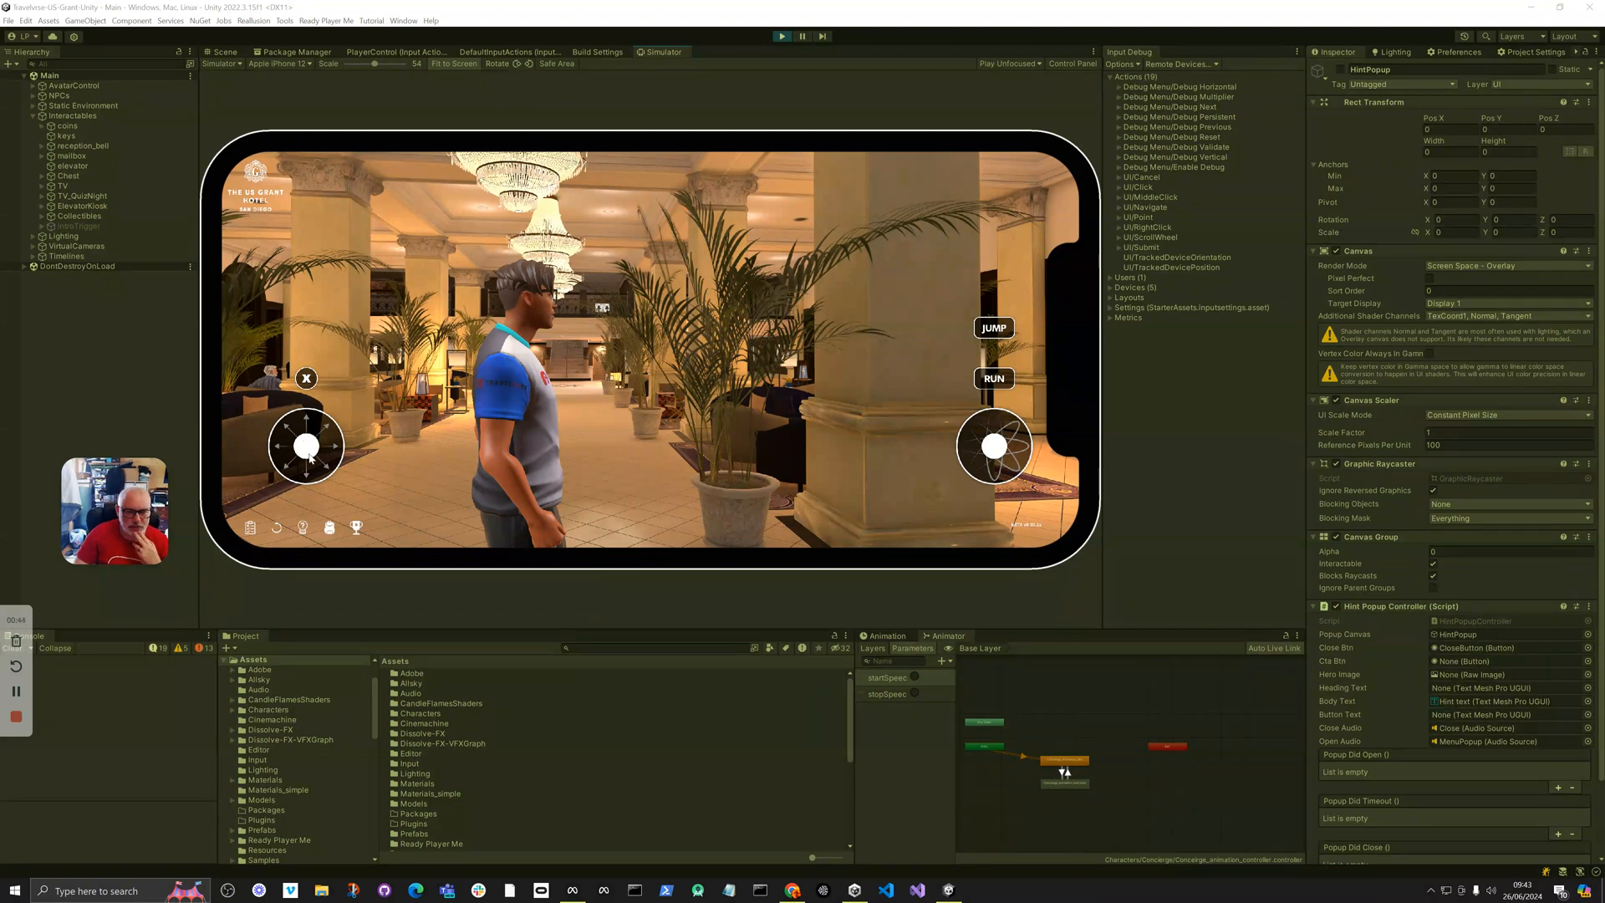
Test the on-screen move and look sticks in the running simulator, and exit play mode.
mouse_move(310, 452)
left_mouse_down()
mouse_move(295, 478)
mouse_move(298, 439)
mouse_move(304, 462)
mouse_move(303, 435)
mouse_move(325, 453)
left_mouse_up()
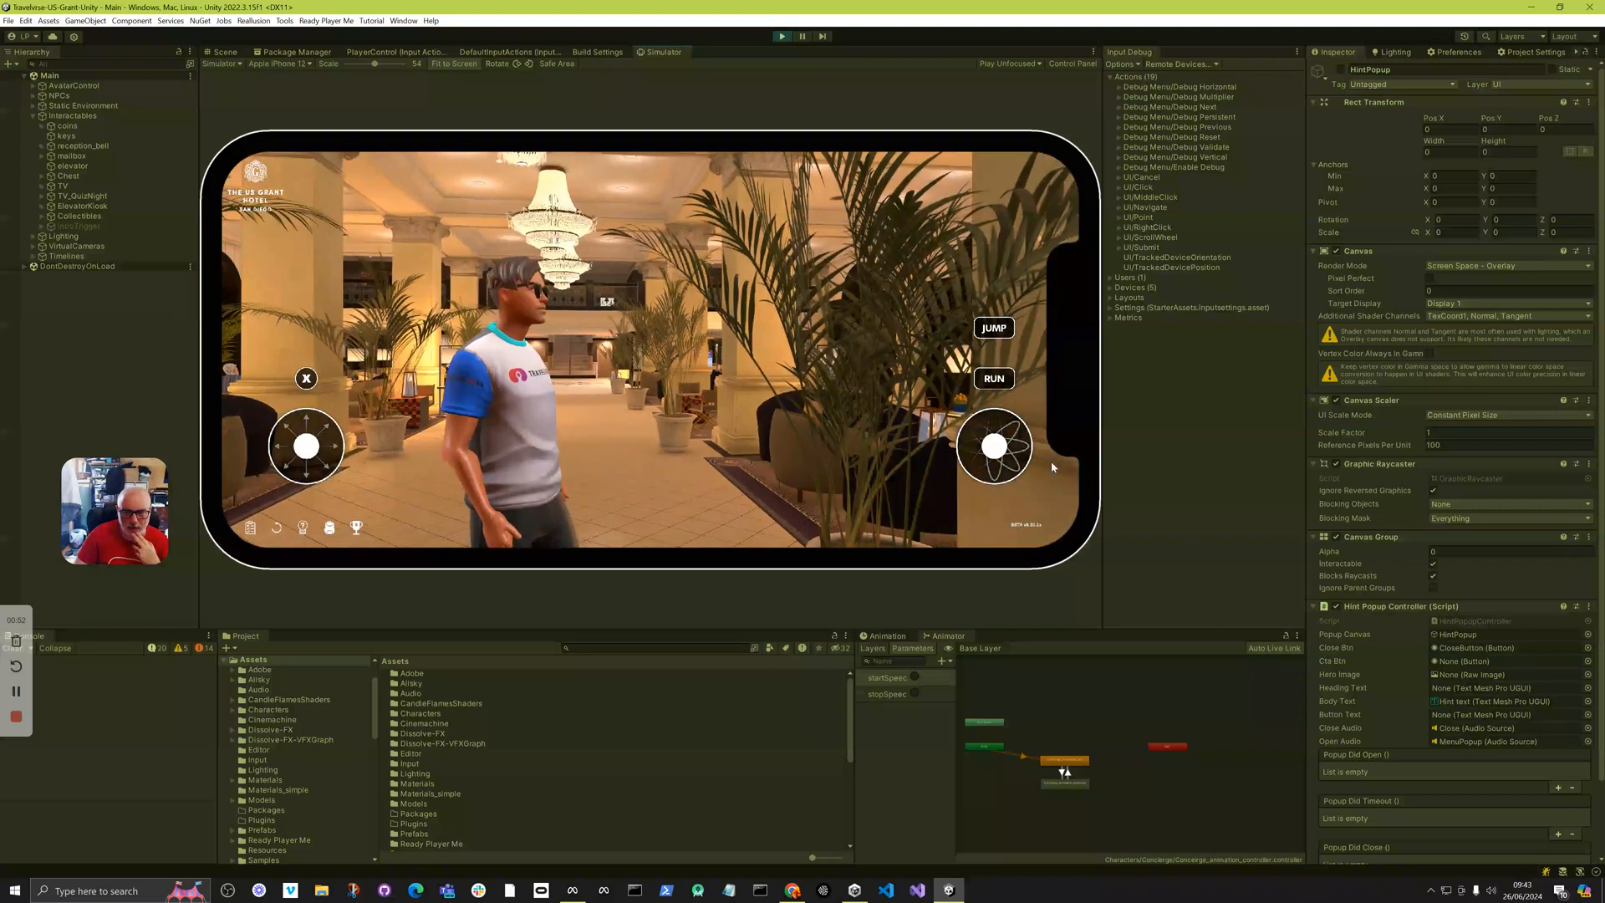
left_click_drag(993, 453, 1034, 439)
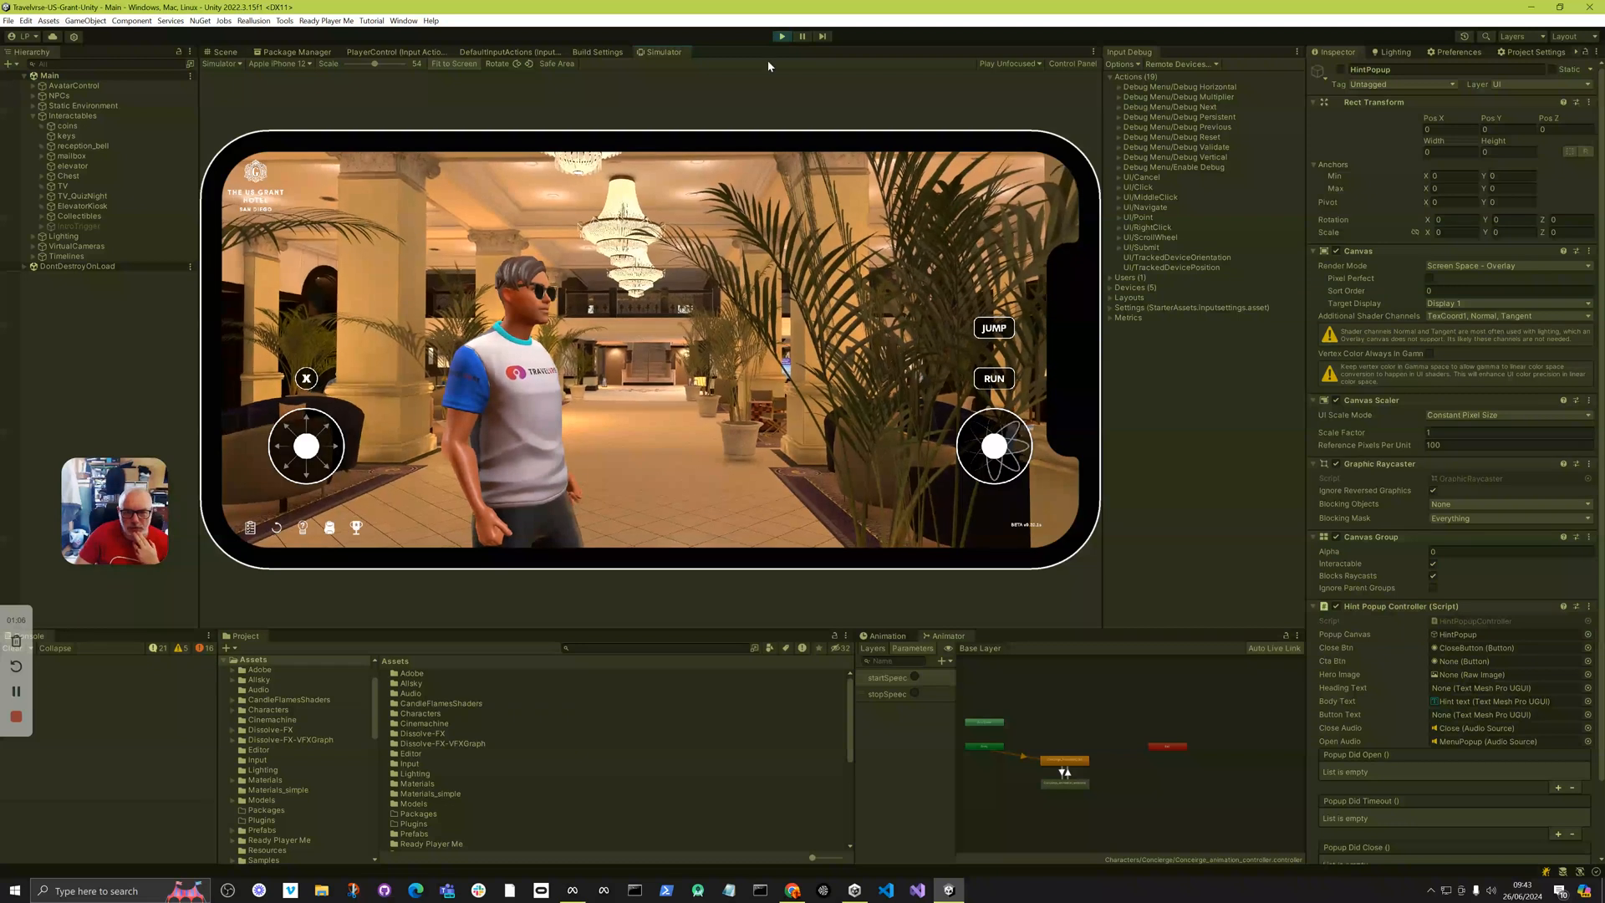
left_click(782, 37)
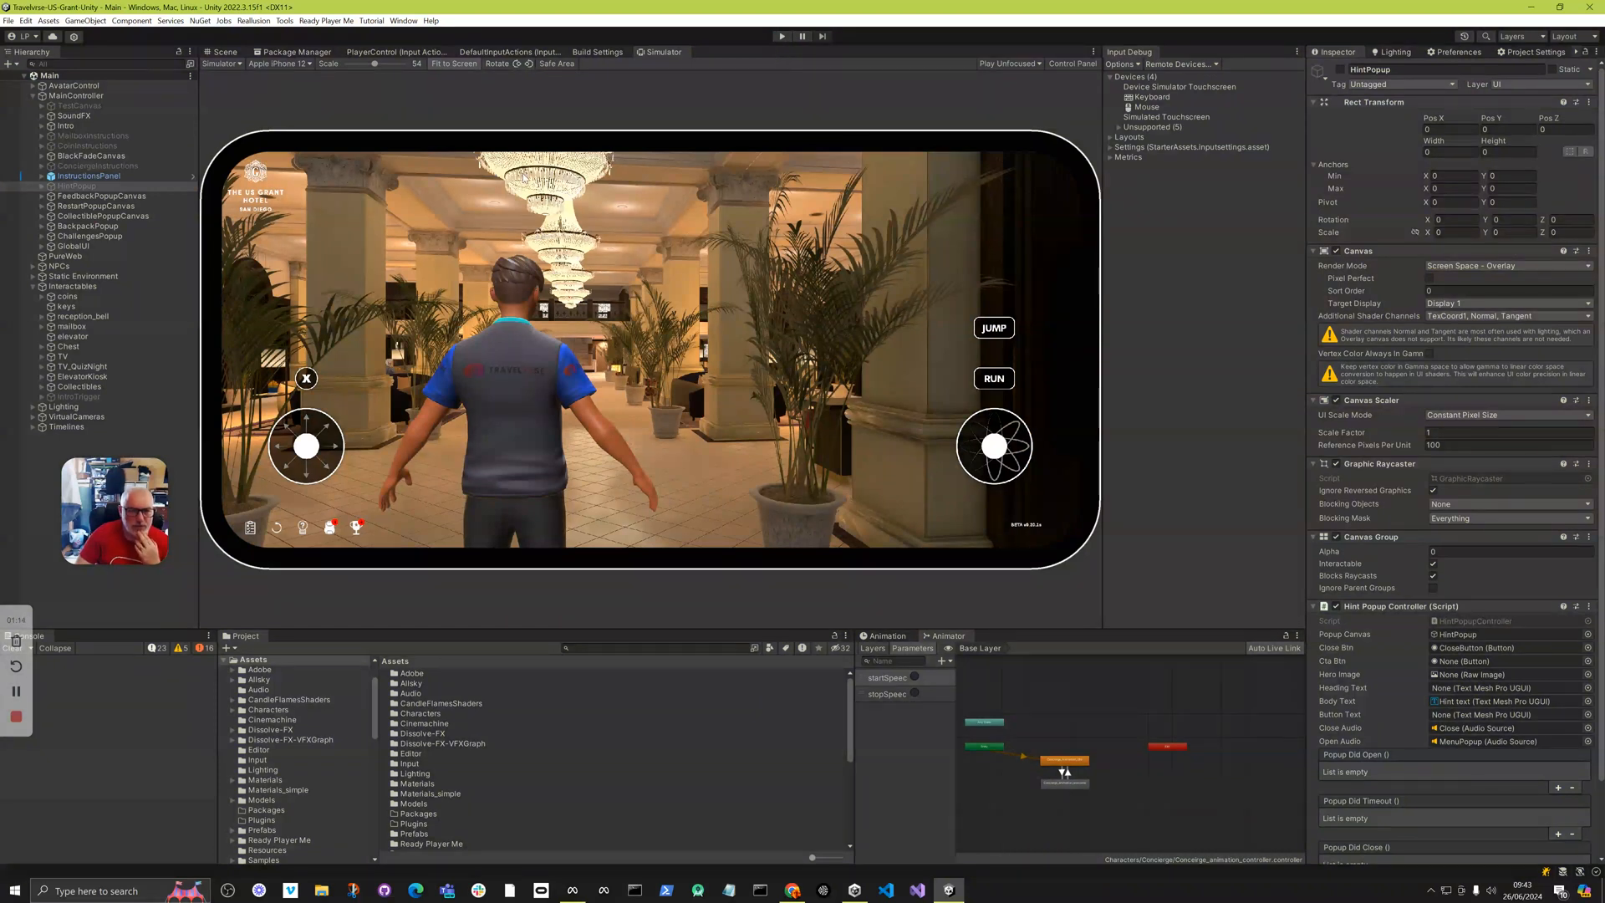
Review the Player map in DefaultInputActions and the Action and Move bindings in PlayerControl, including the gamepad's Left Stick.
left_click(482, 53)
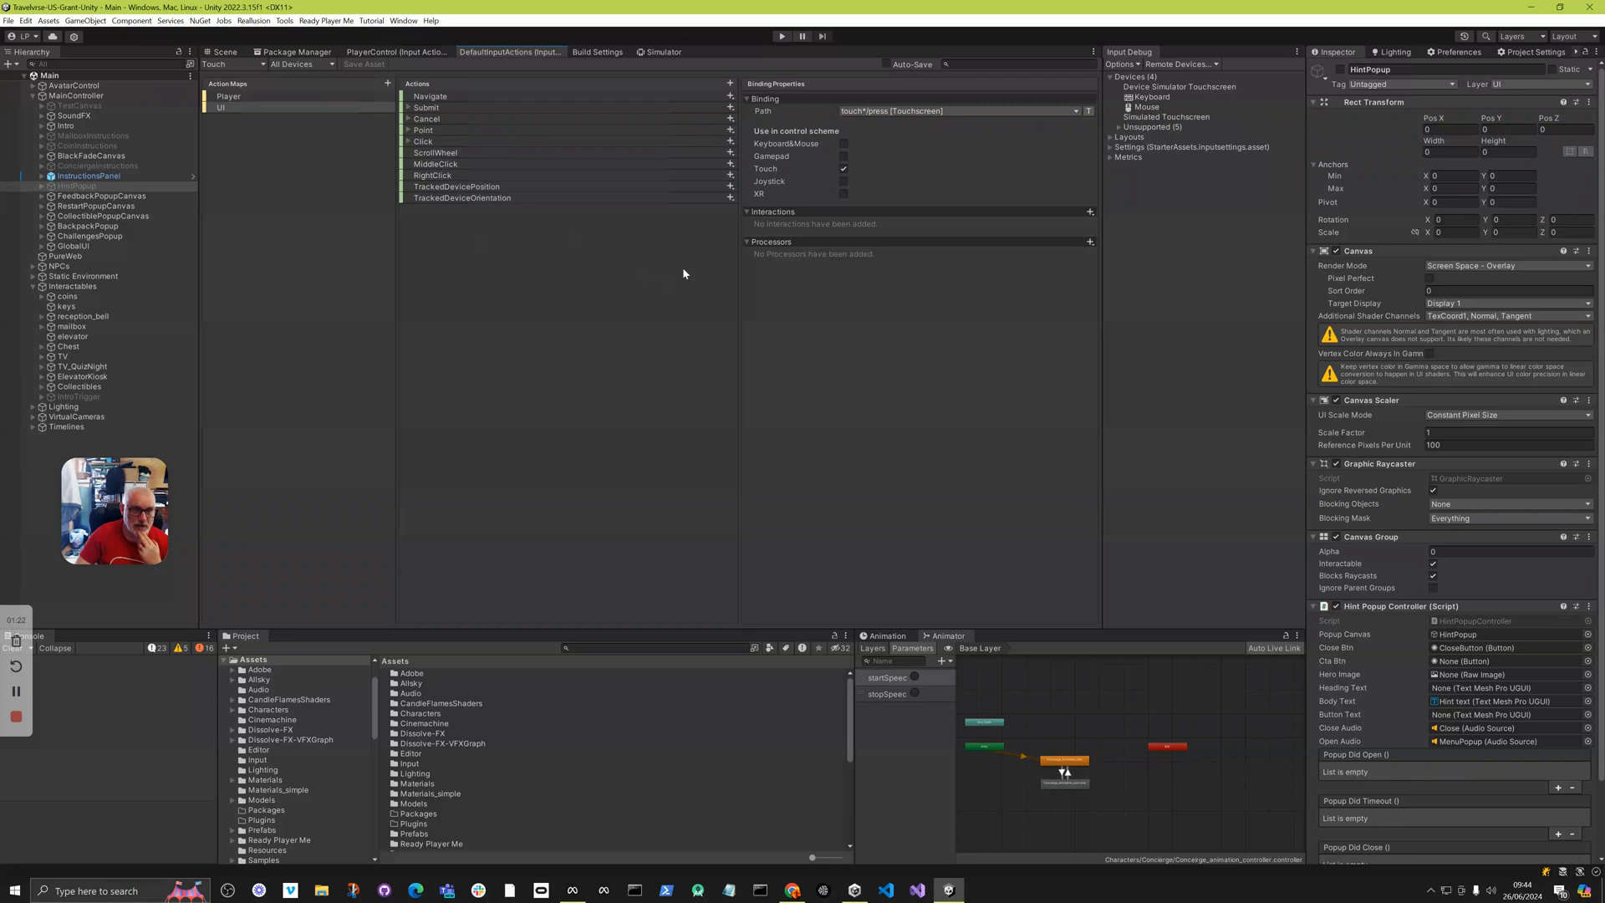
left_click(229, 97)
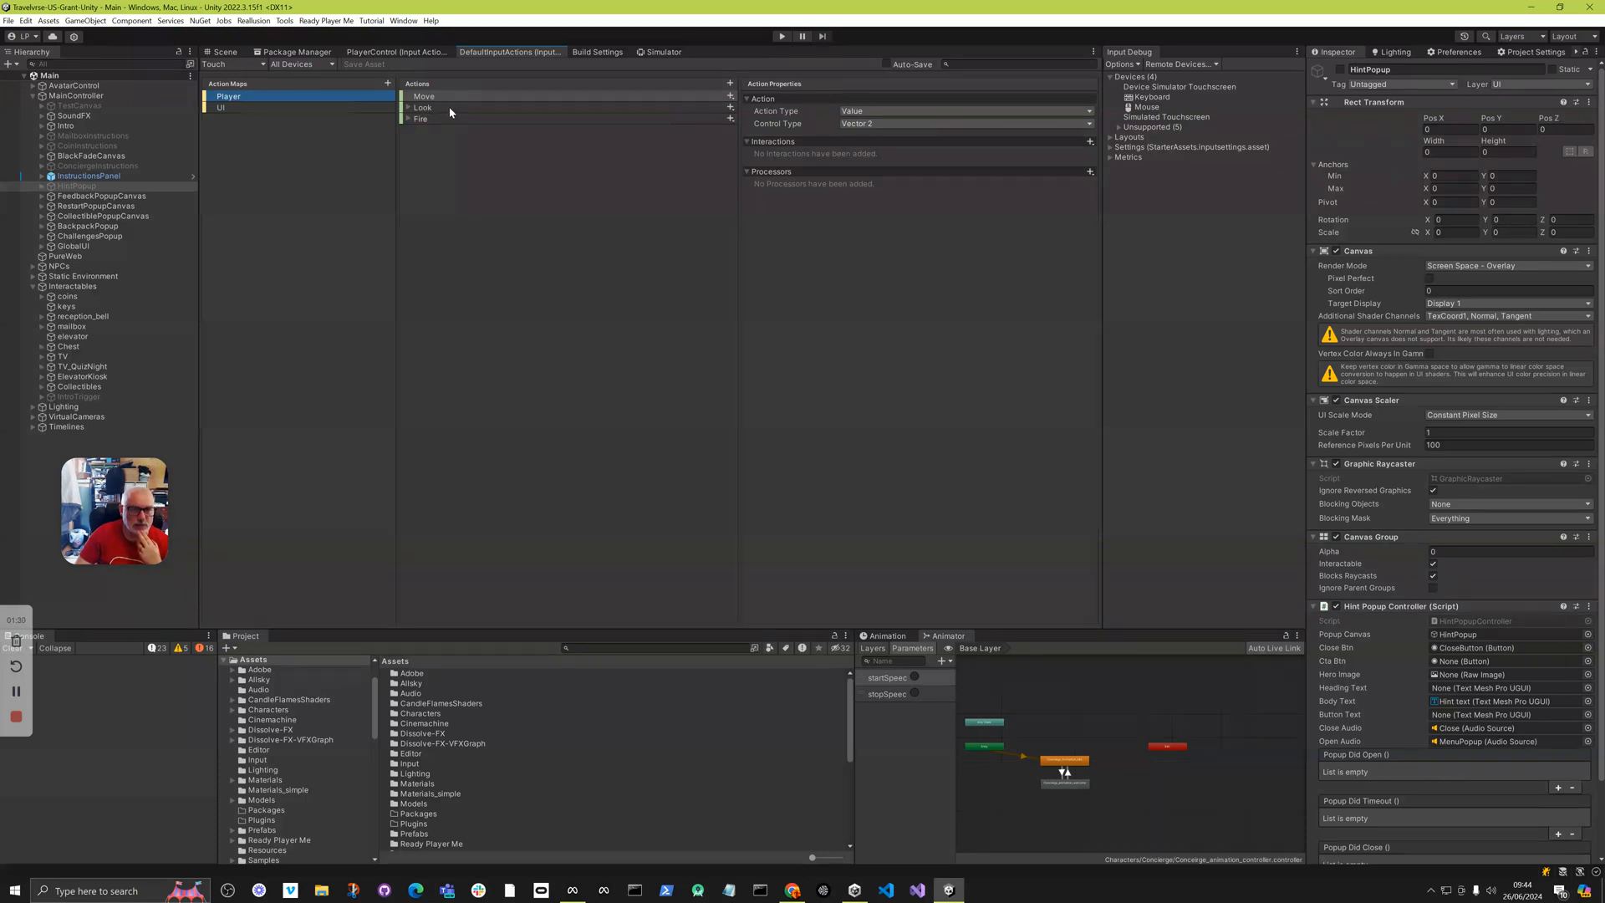
left_click(368, 53)
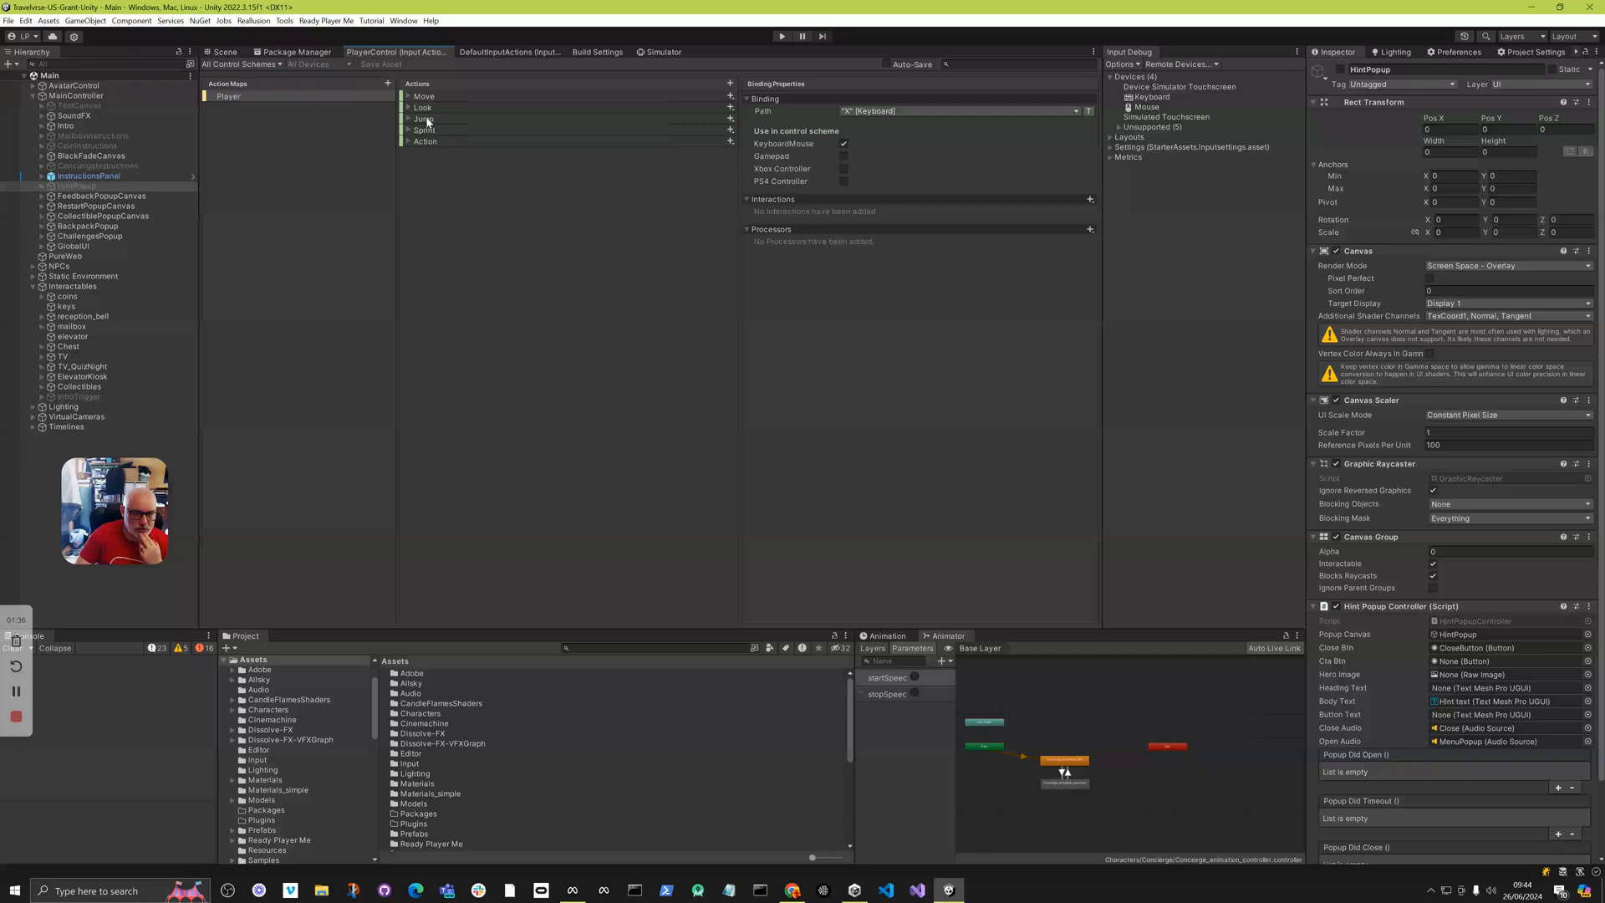
left_click(408, 141)
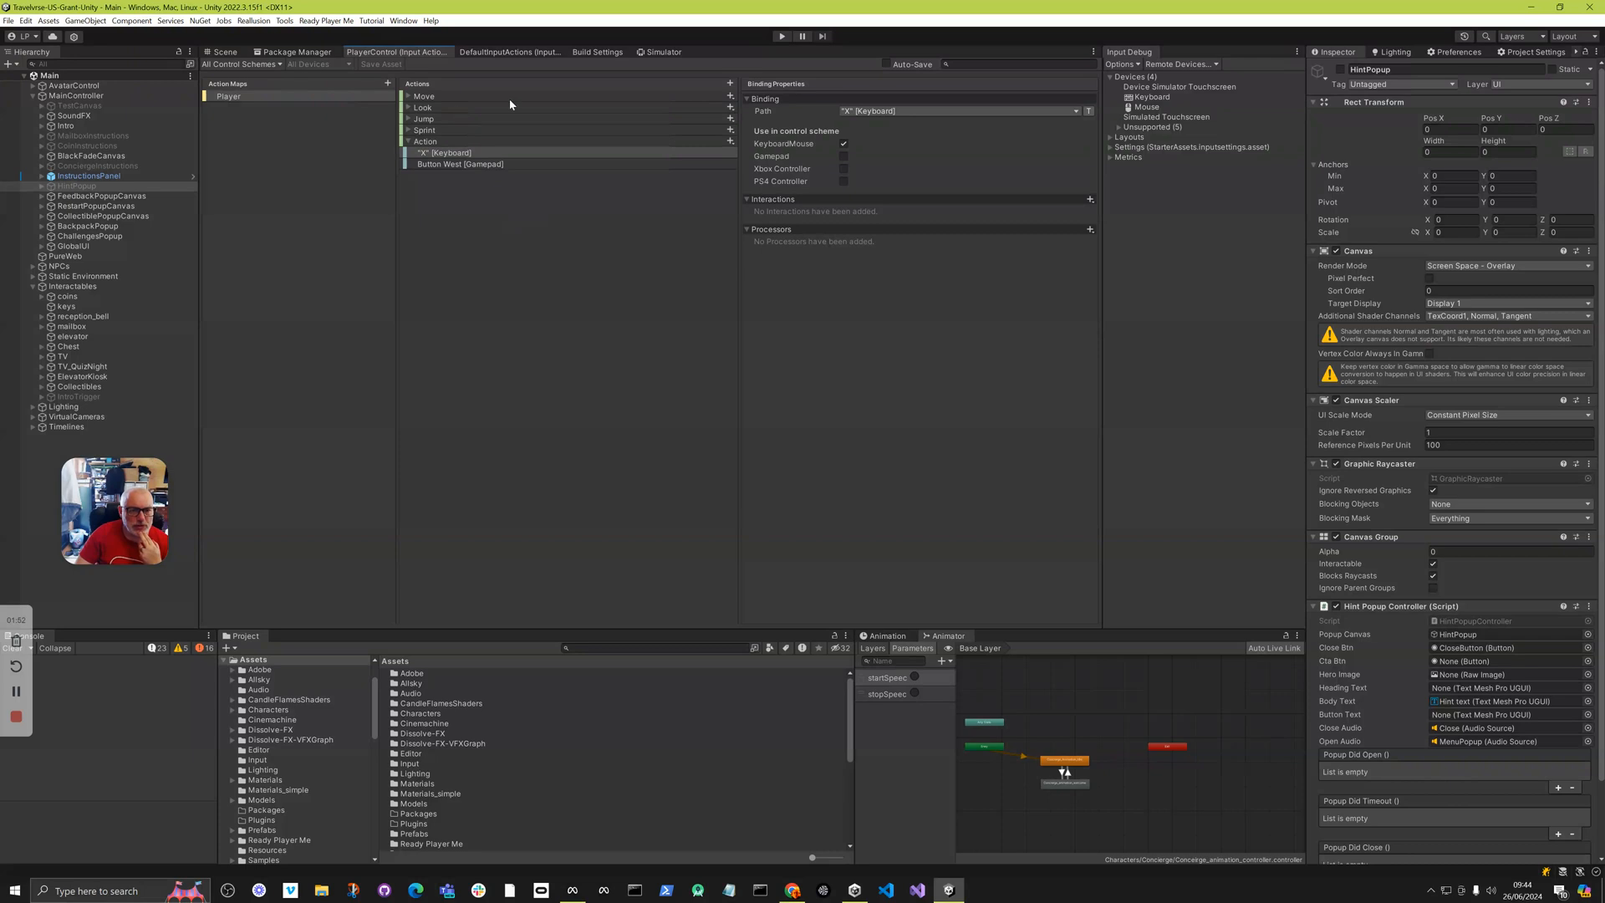
left_click(408, 96)
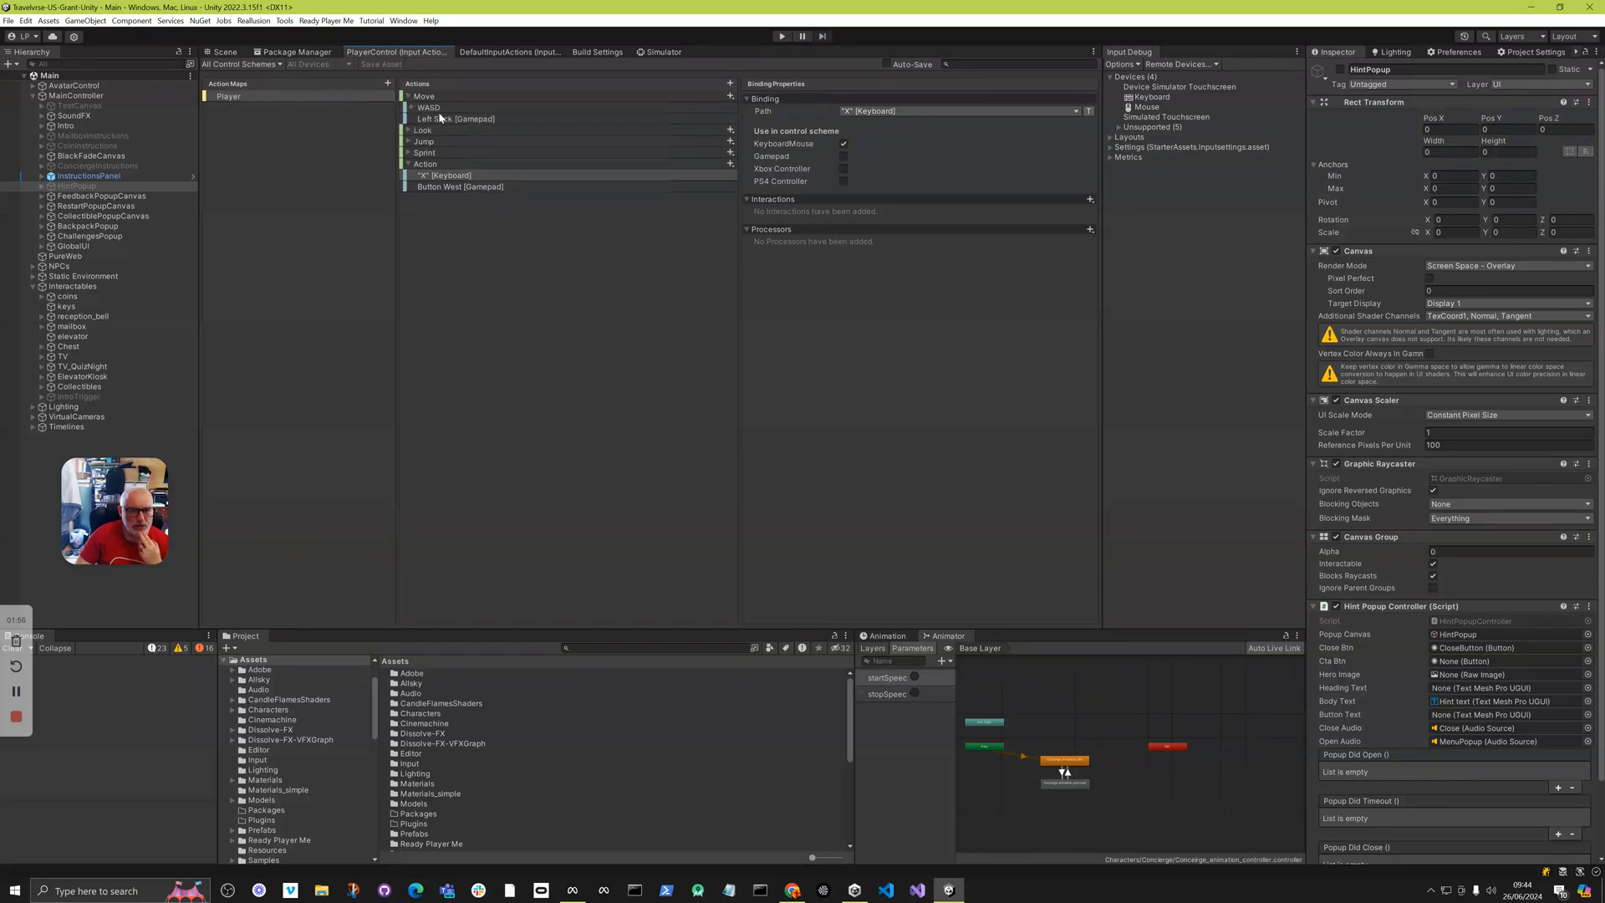
left_click(424, 96)
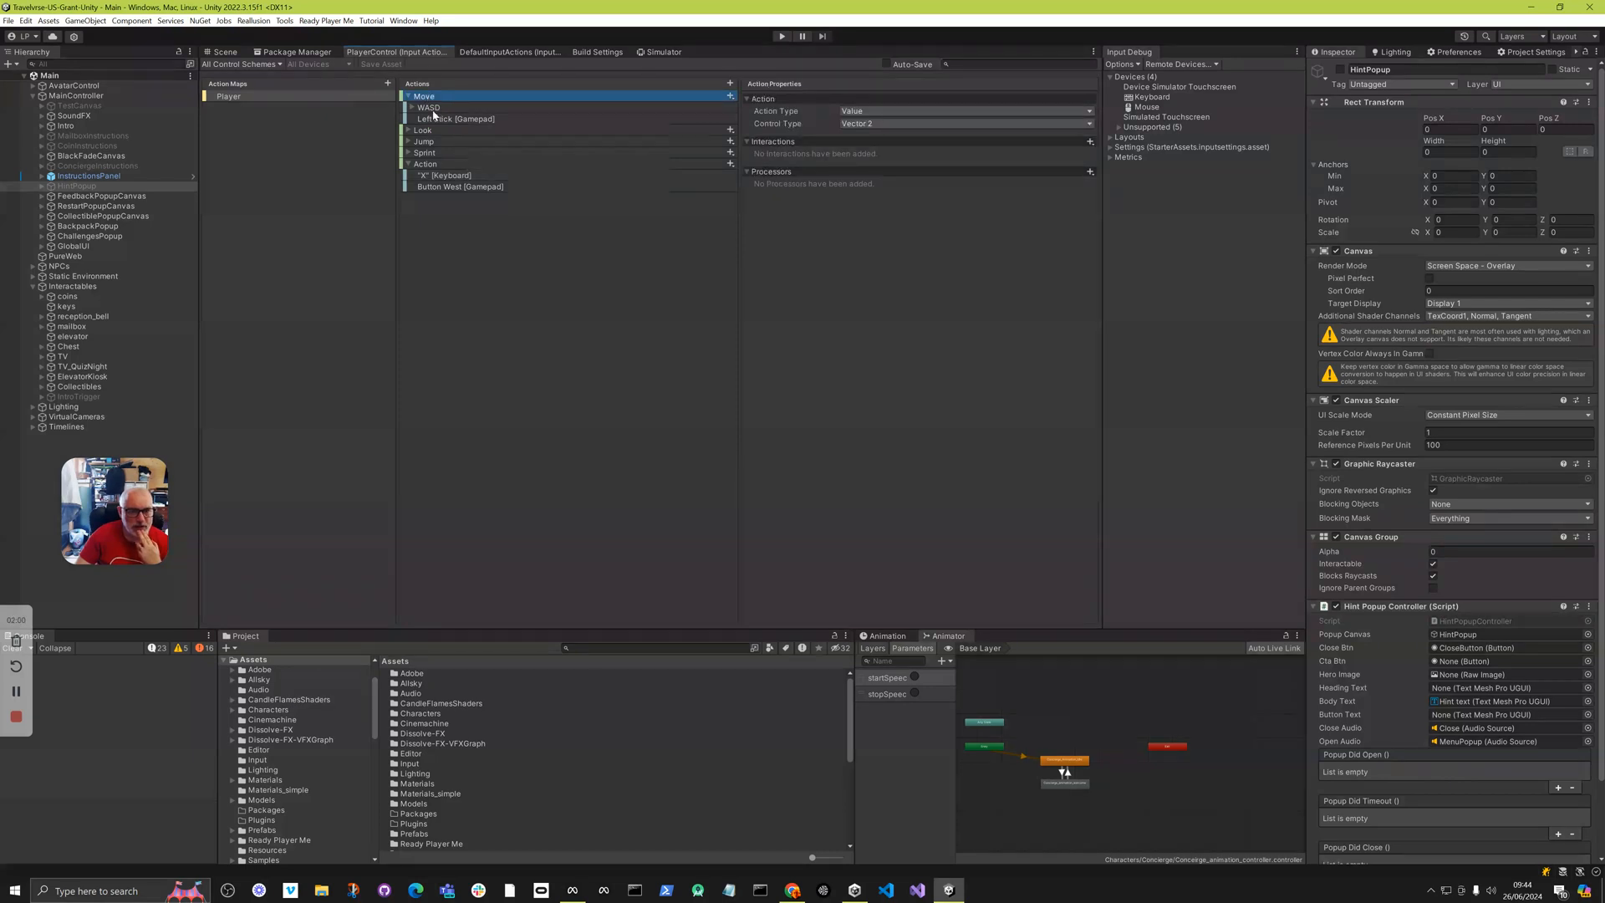
left_click(433, 109)
left_click(440, 122)
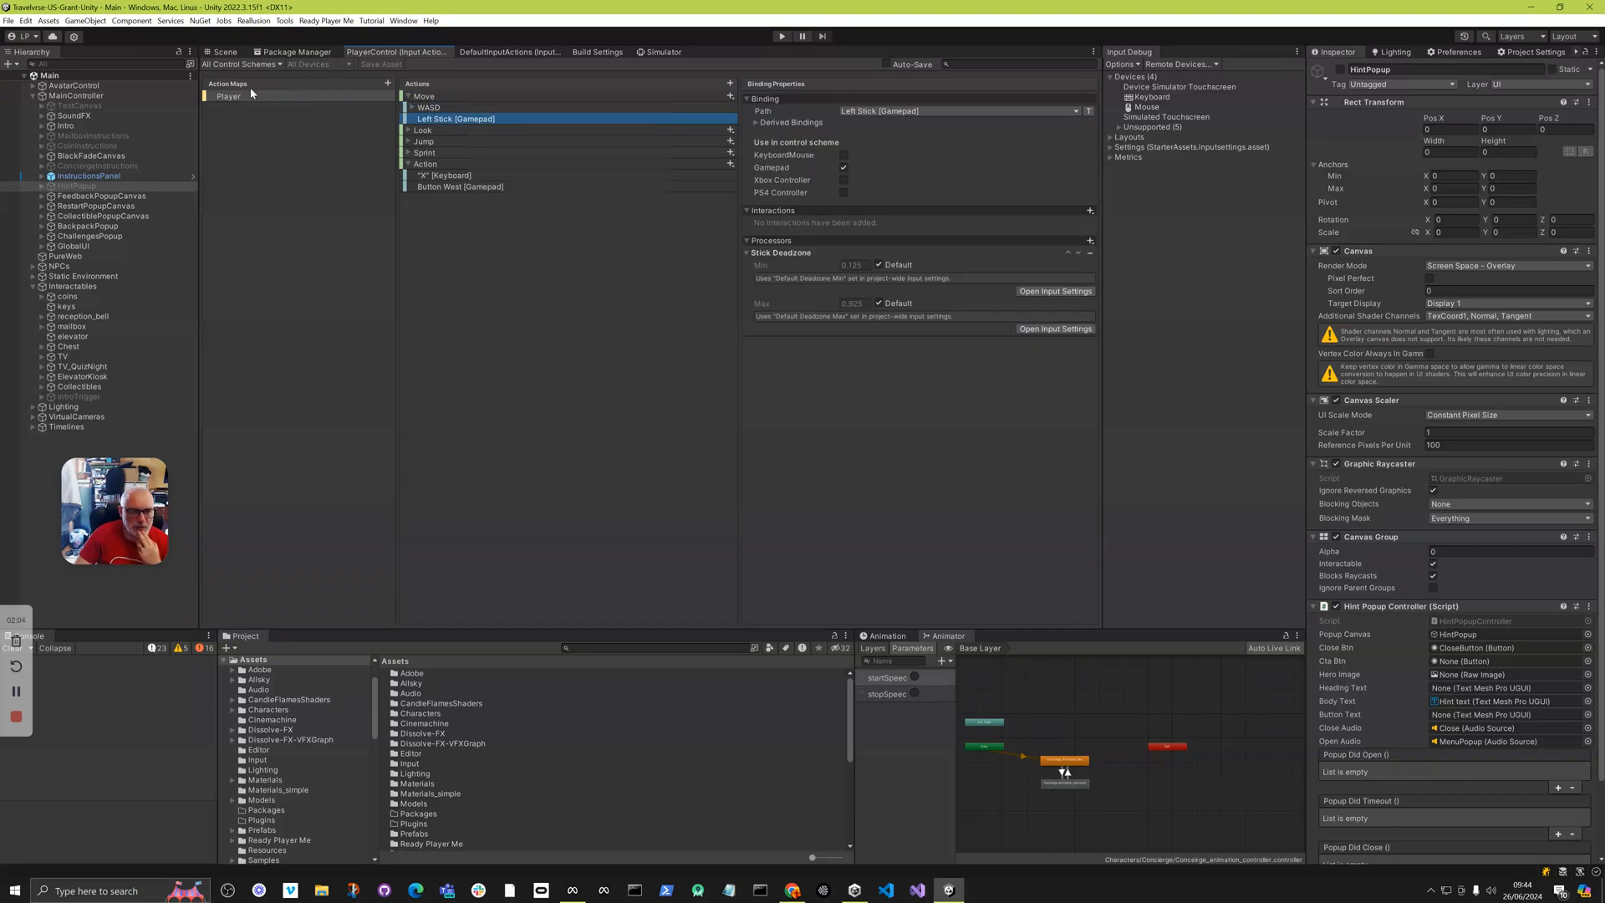
Return to the simulator, expand GlobalUI and its onscreen_controls group, and inspect the Stick_left and Stick_right objects.
left_click(664, 52)
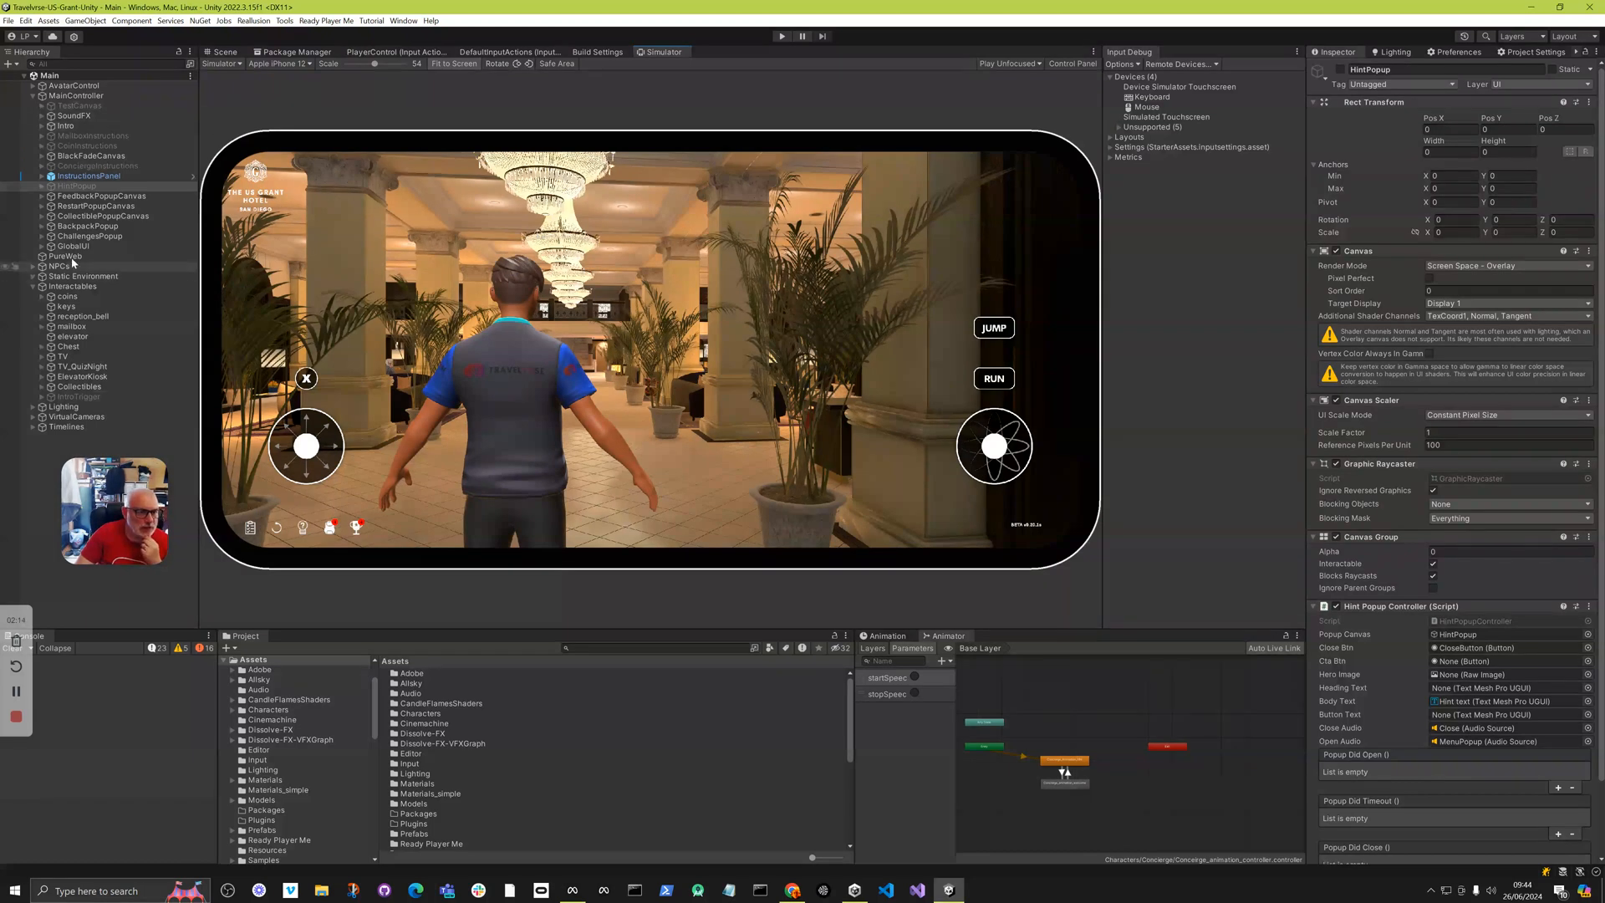
left_click(70, 246)
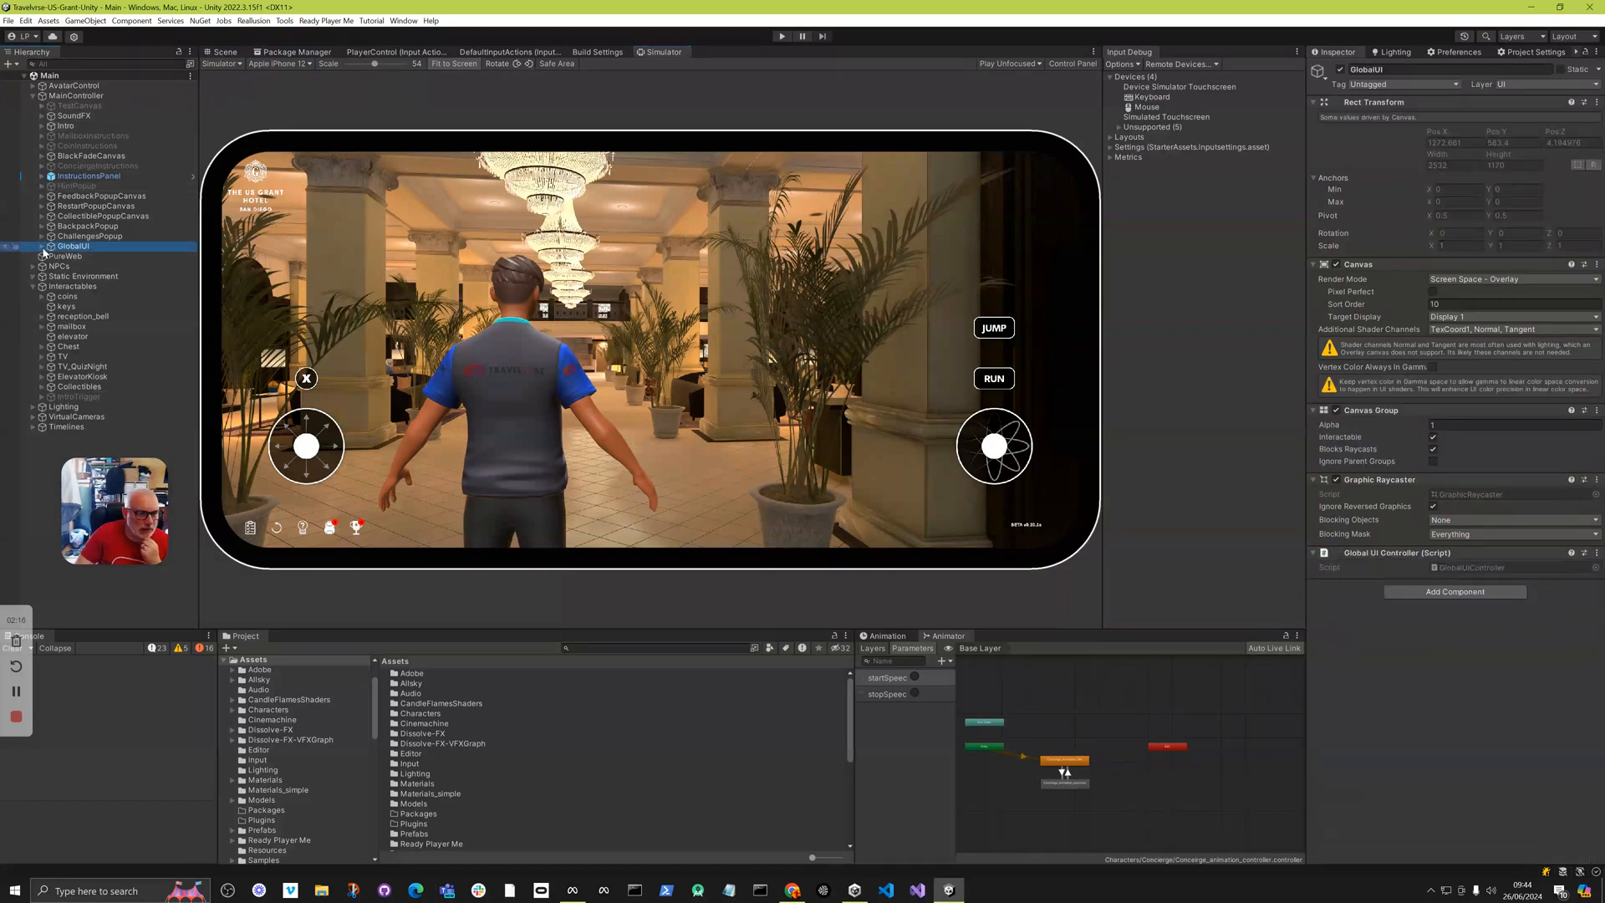
left_click(41, 247)
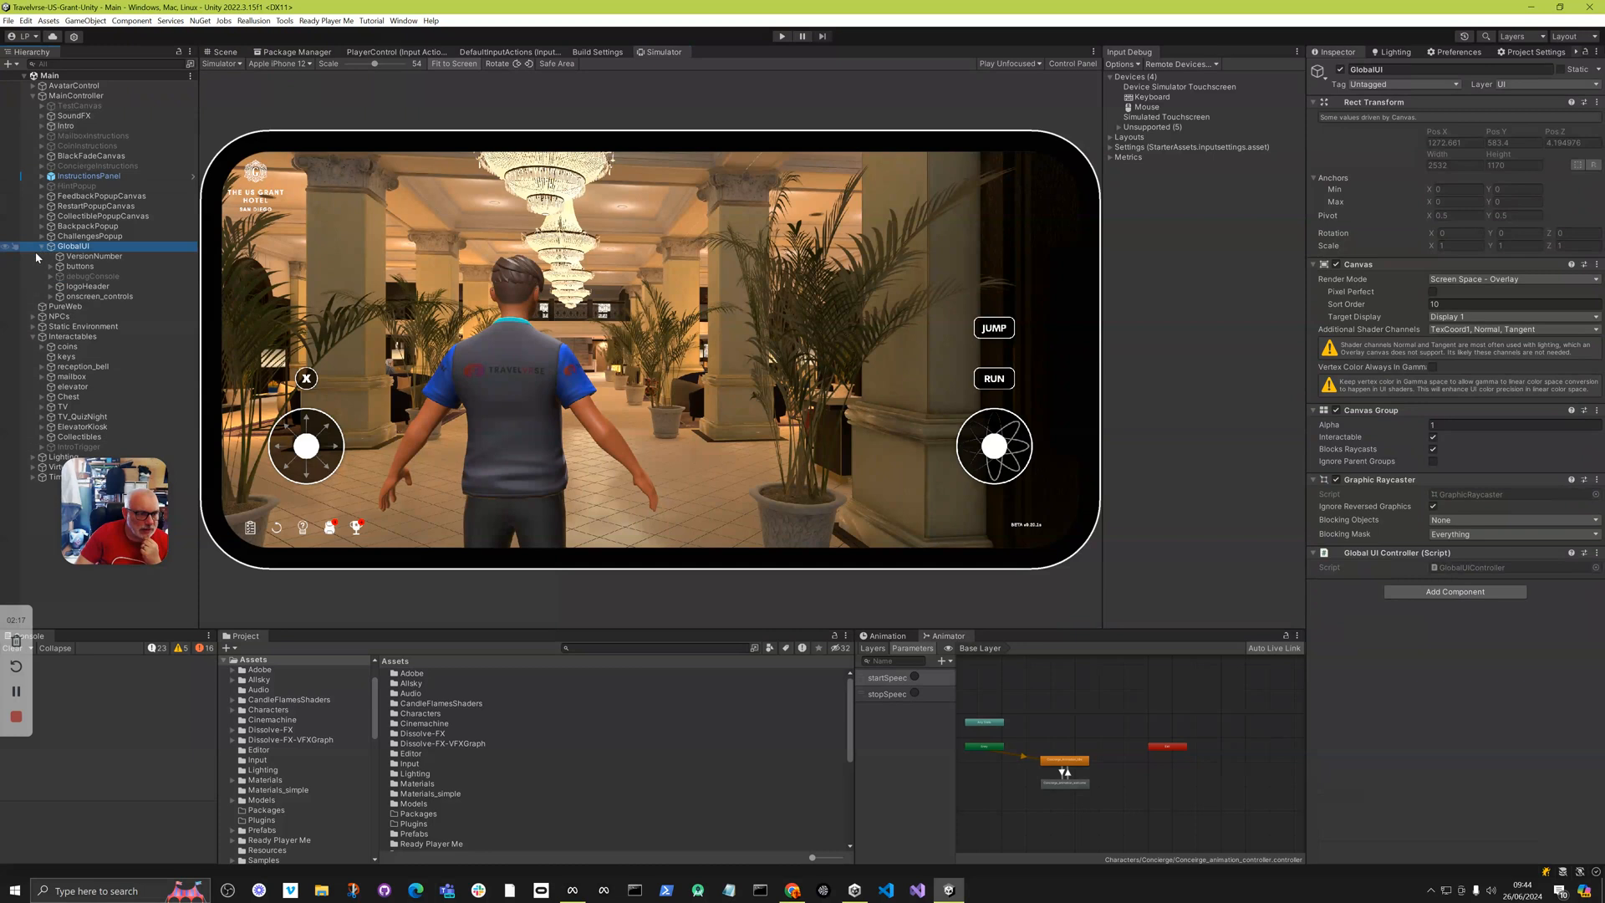
left_click(88, 296)
left_click(51, 298)
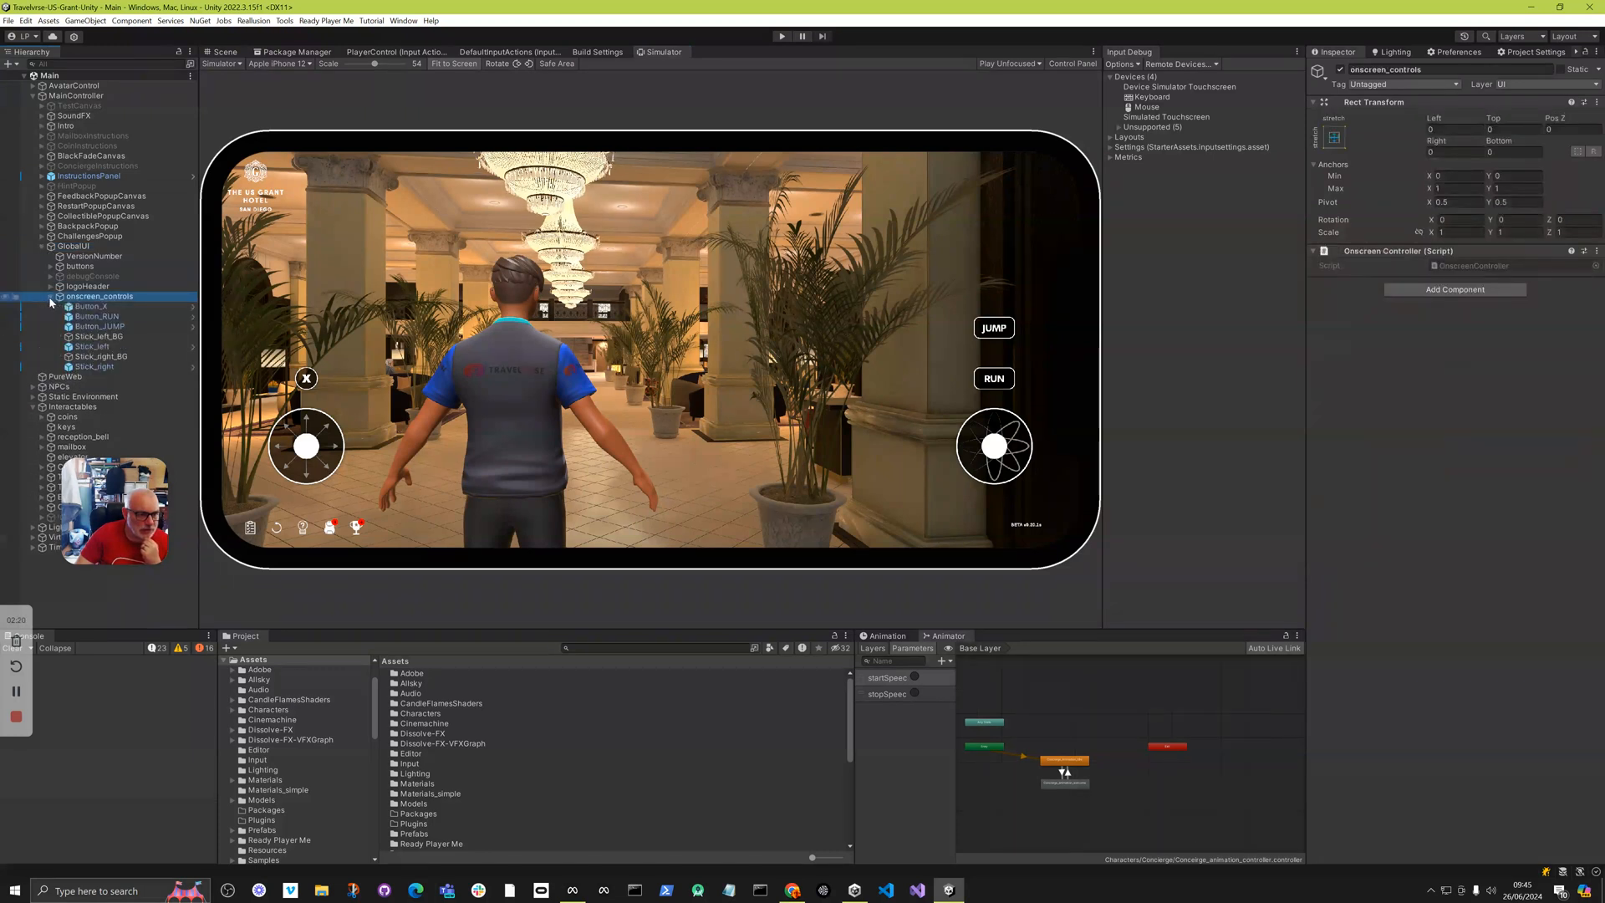
left_click(98, 346)
left_click(96, 366)
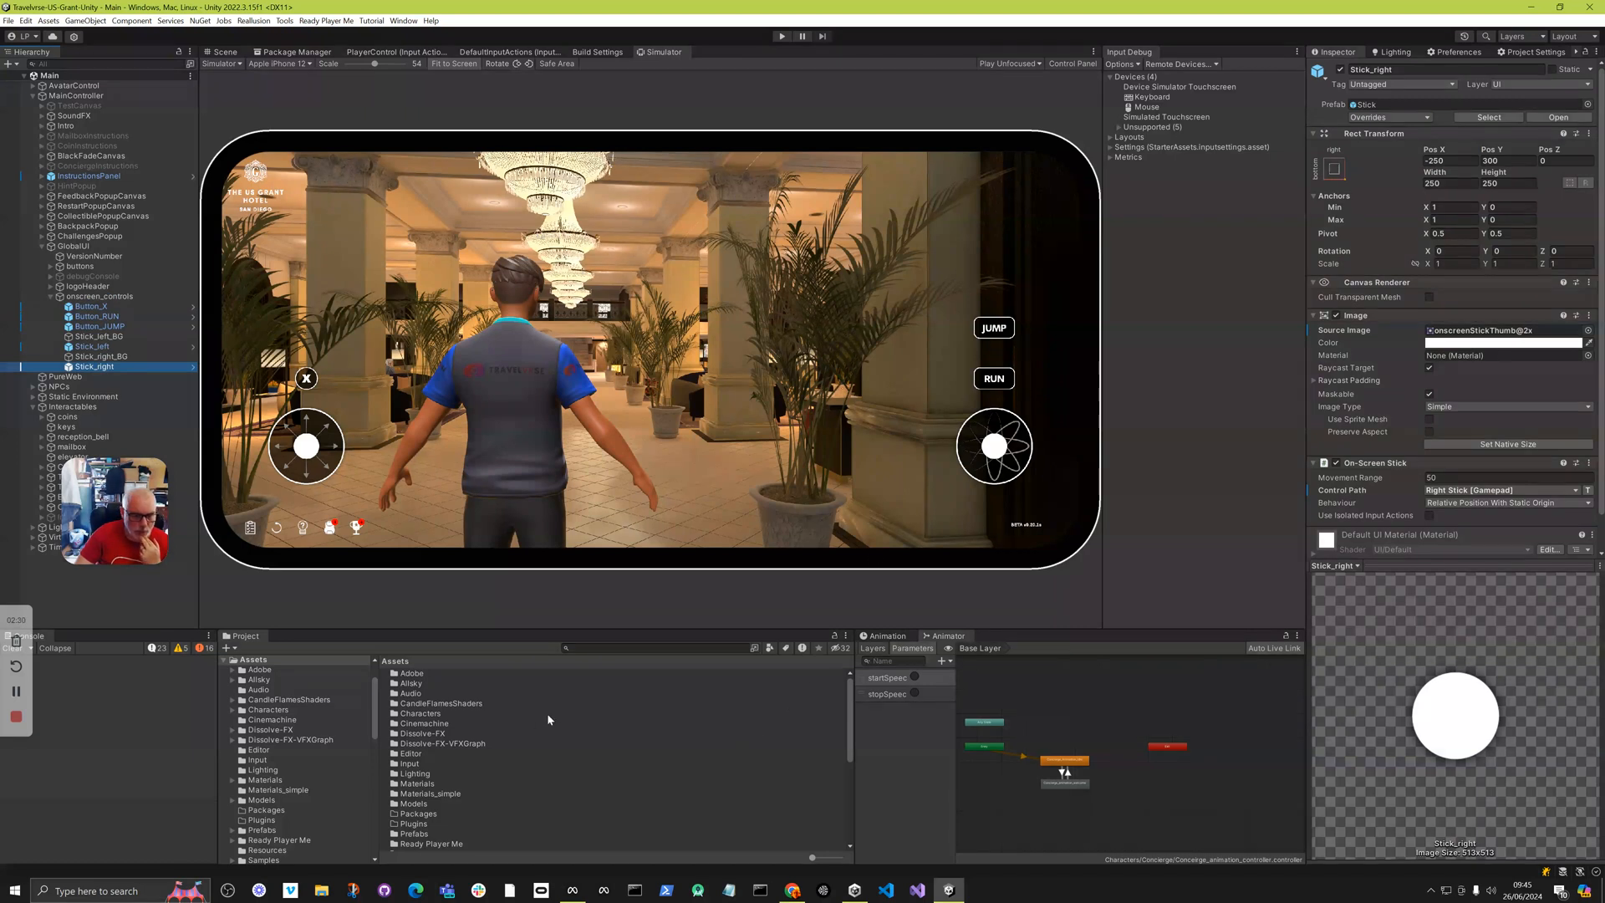
Find the On-Screen Controls sample among the Input System package's samples in the Package Manager.
left_click(297, 51)
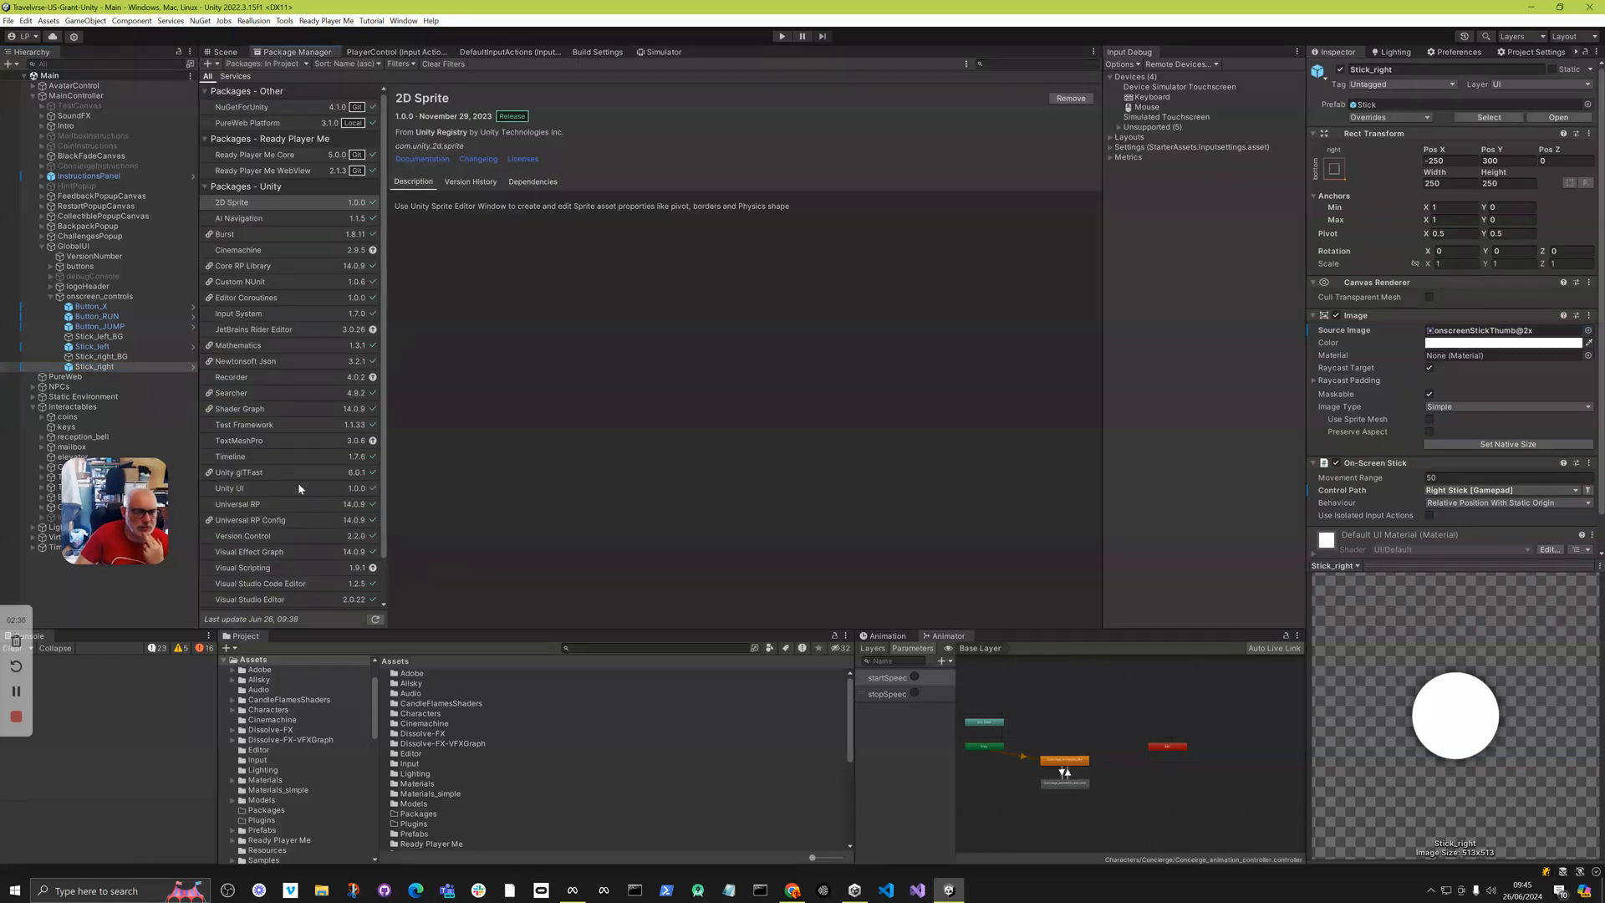
left_click(248, 315)
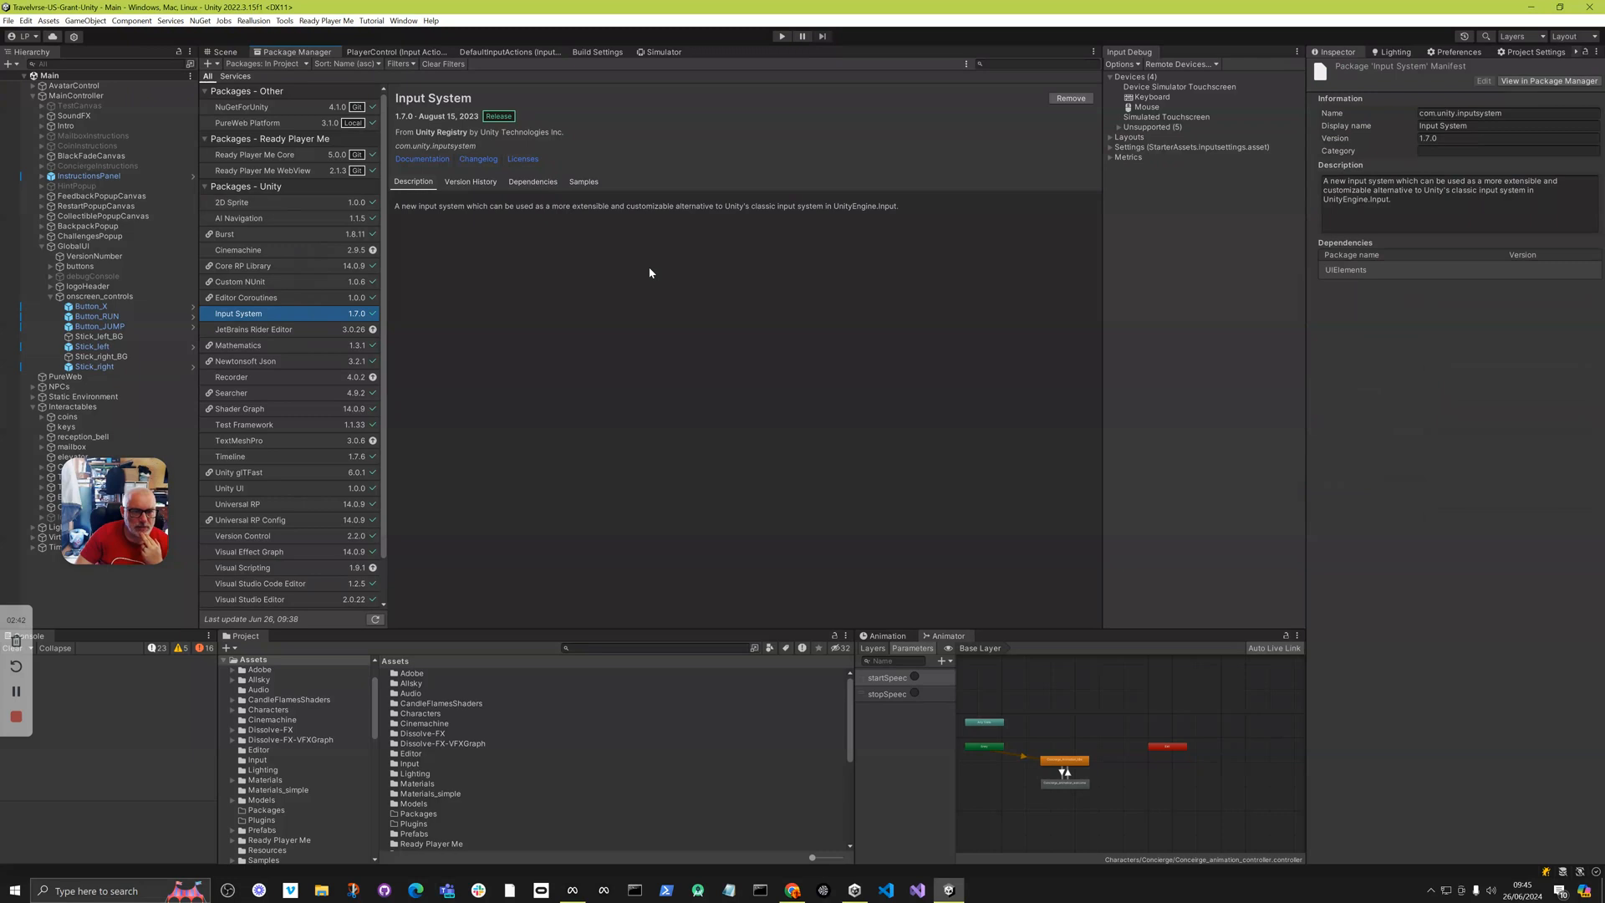
left_click(581, 182)
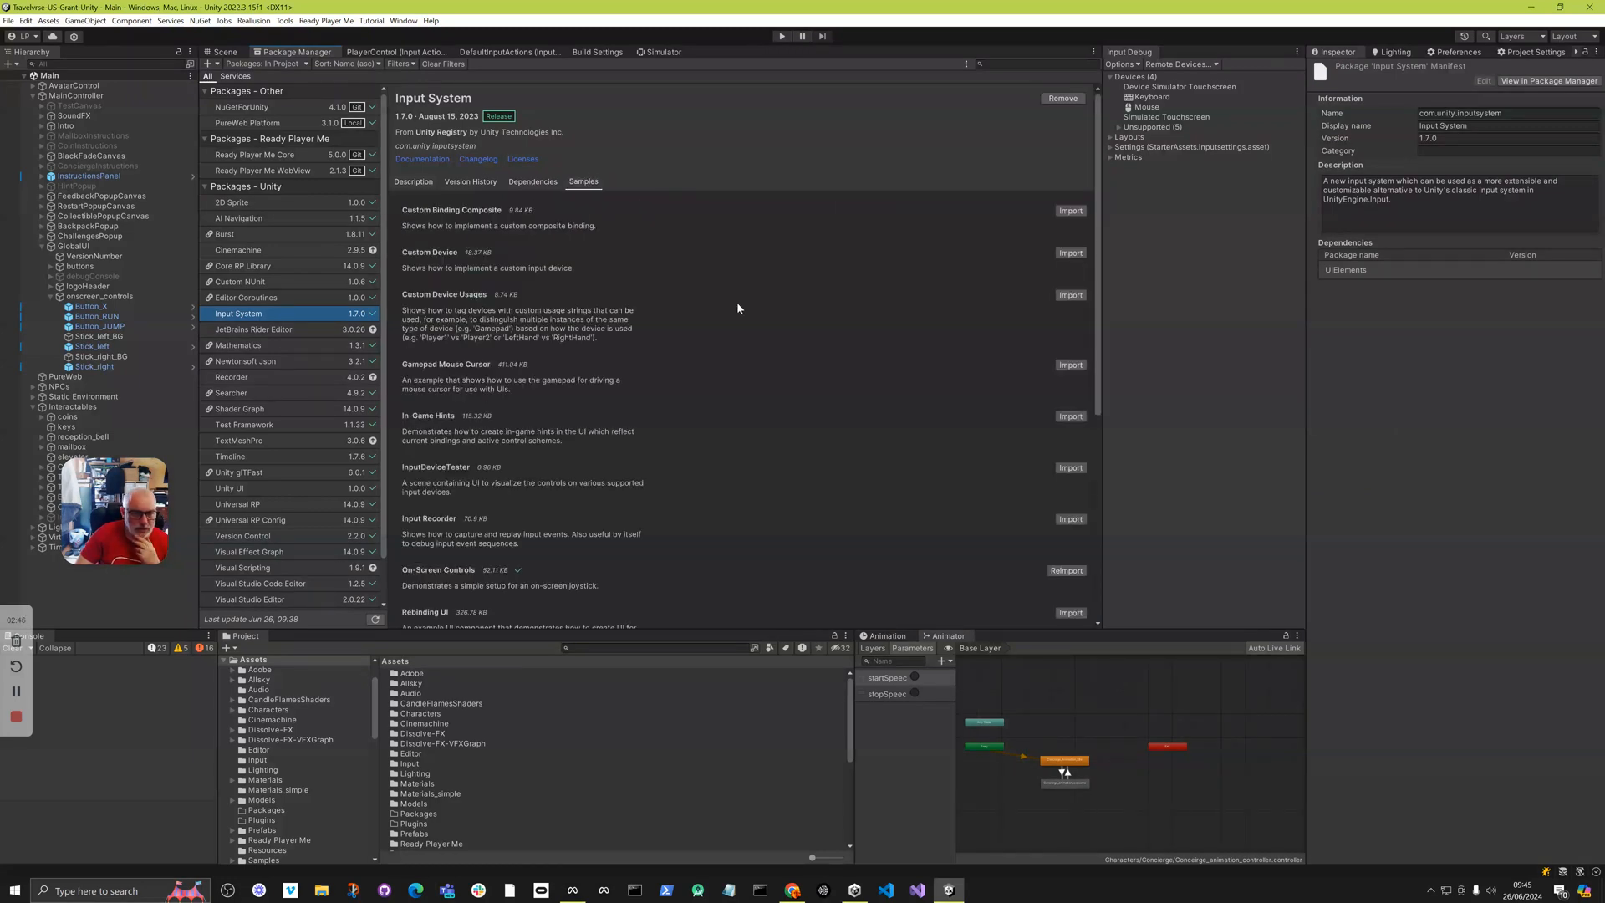
scroll(737, 309, "down", 2)
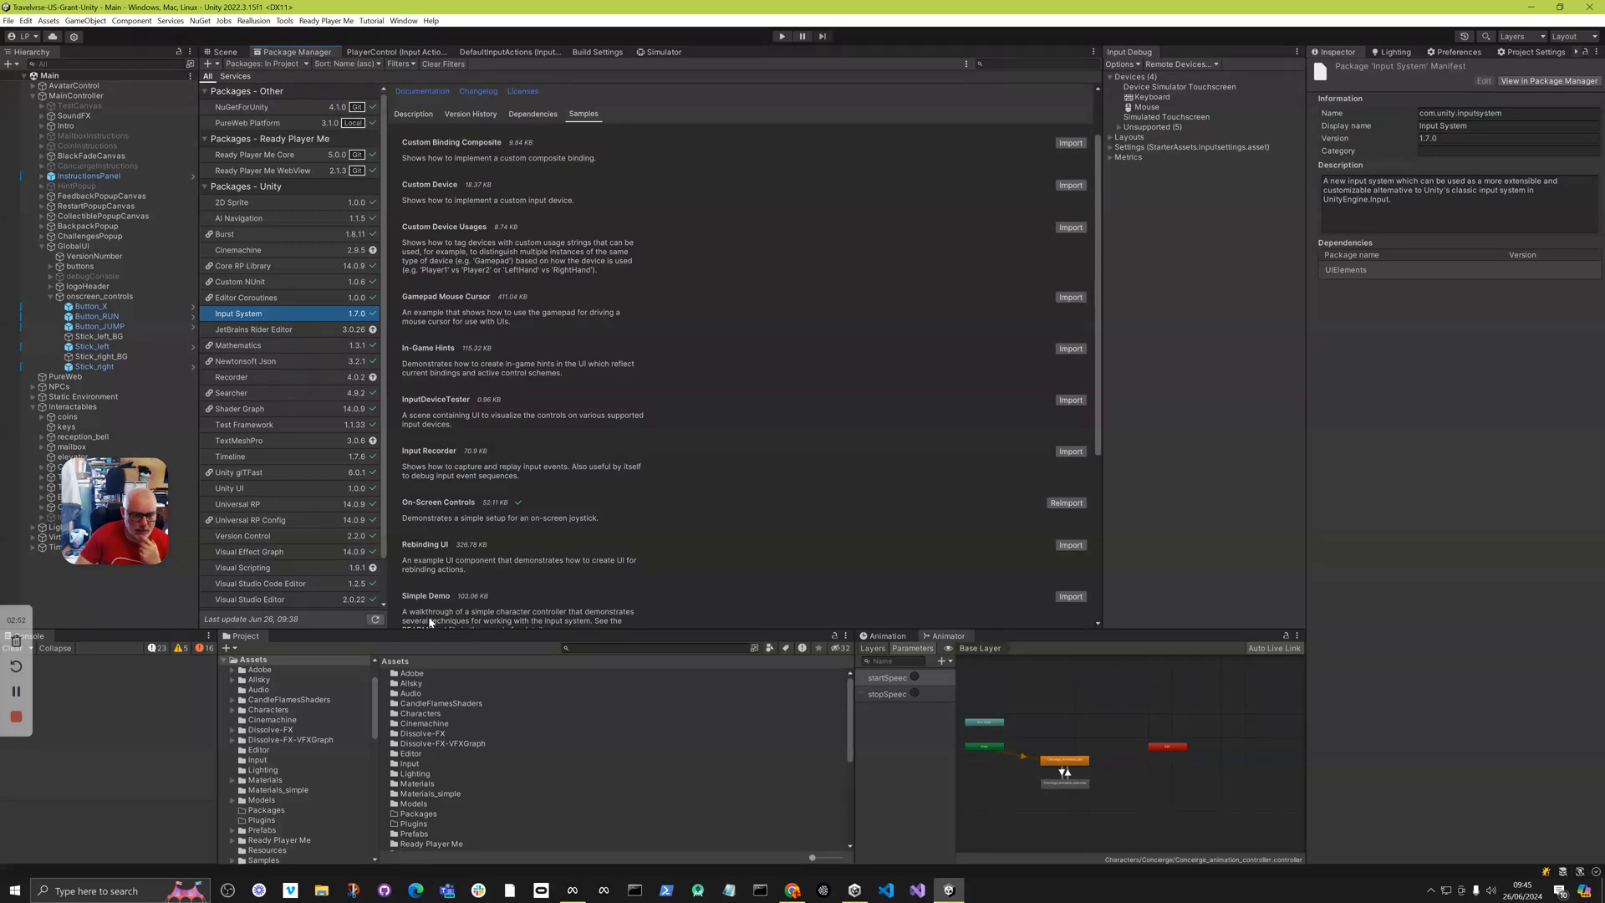
Enlarge the project browser, open Samples/Input System/1.7.0/On-Screen Controls, and inspect the Stick and Button prefabs.
left_click_drag(433, 629, 435, 589)
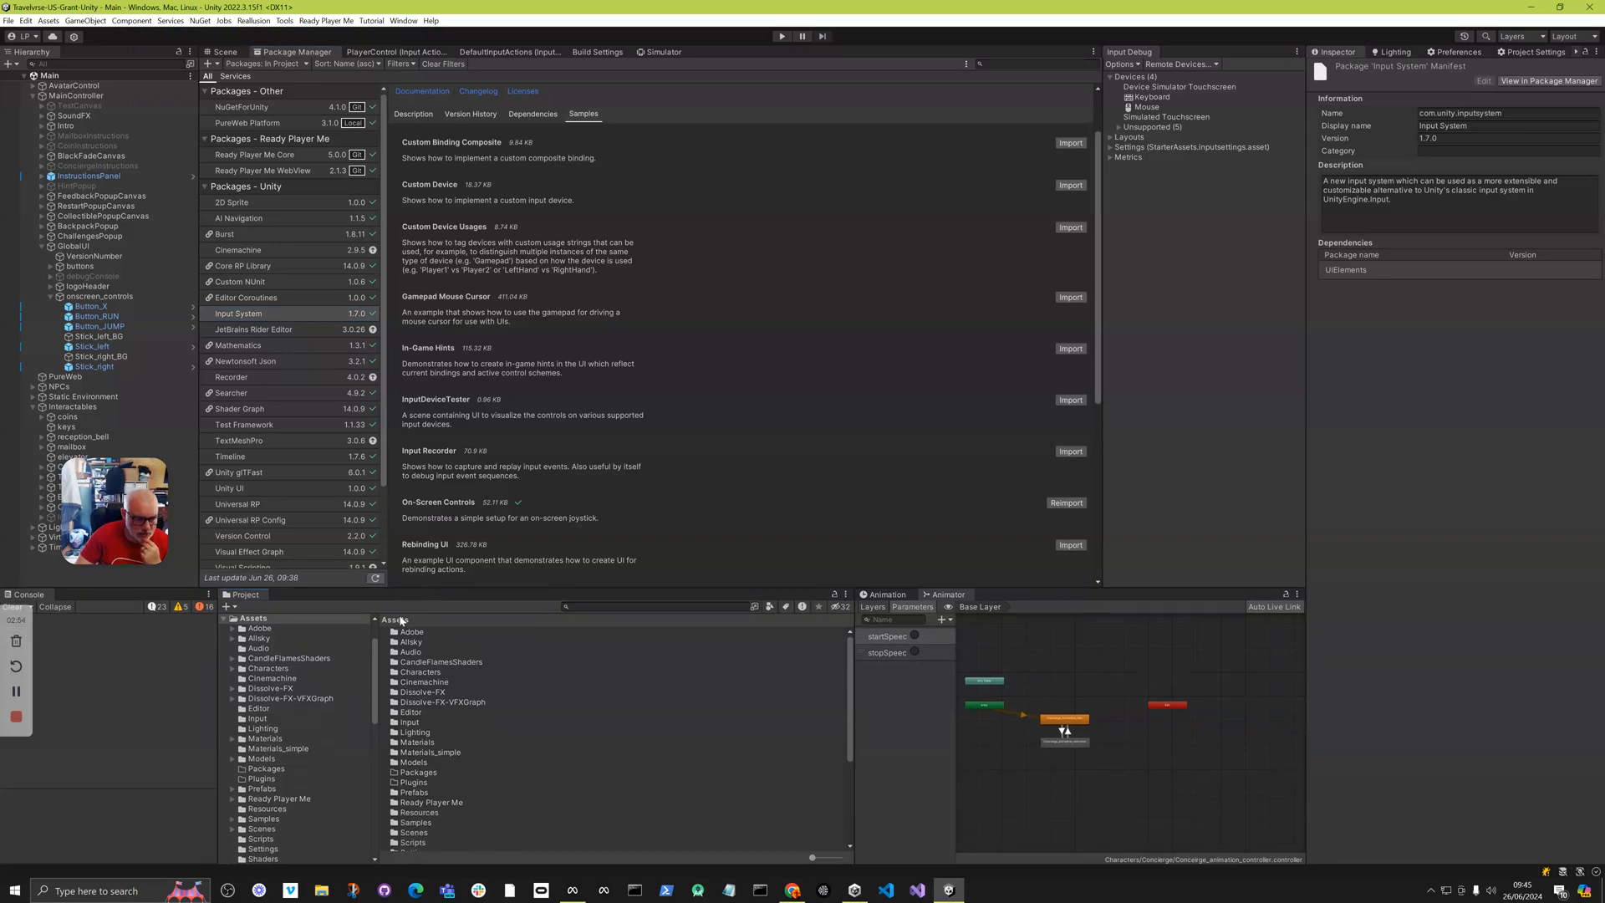
left_click_drag(374, 663, 375, 613)
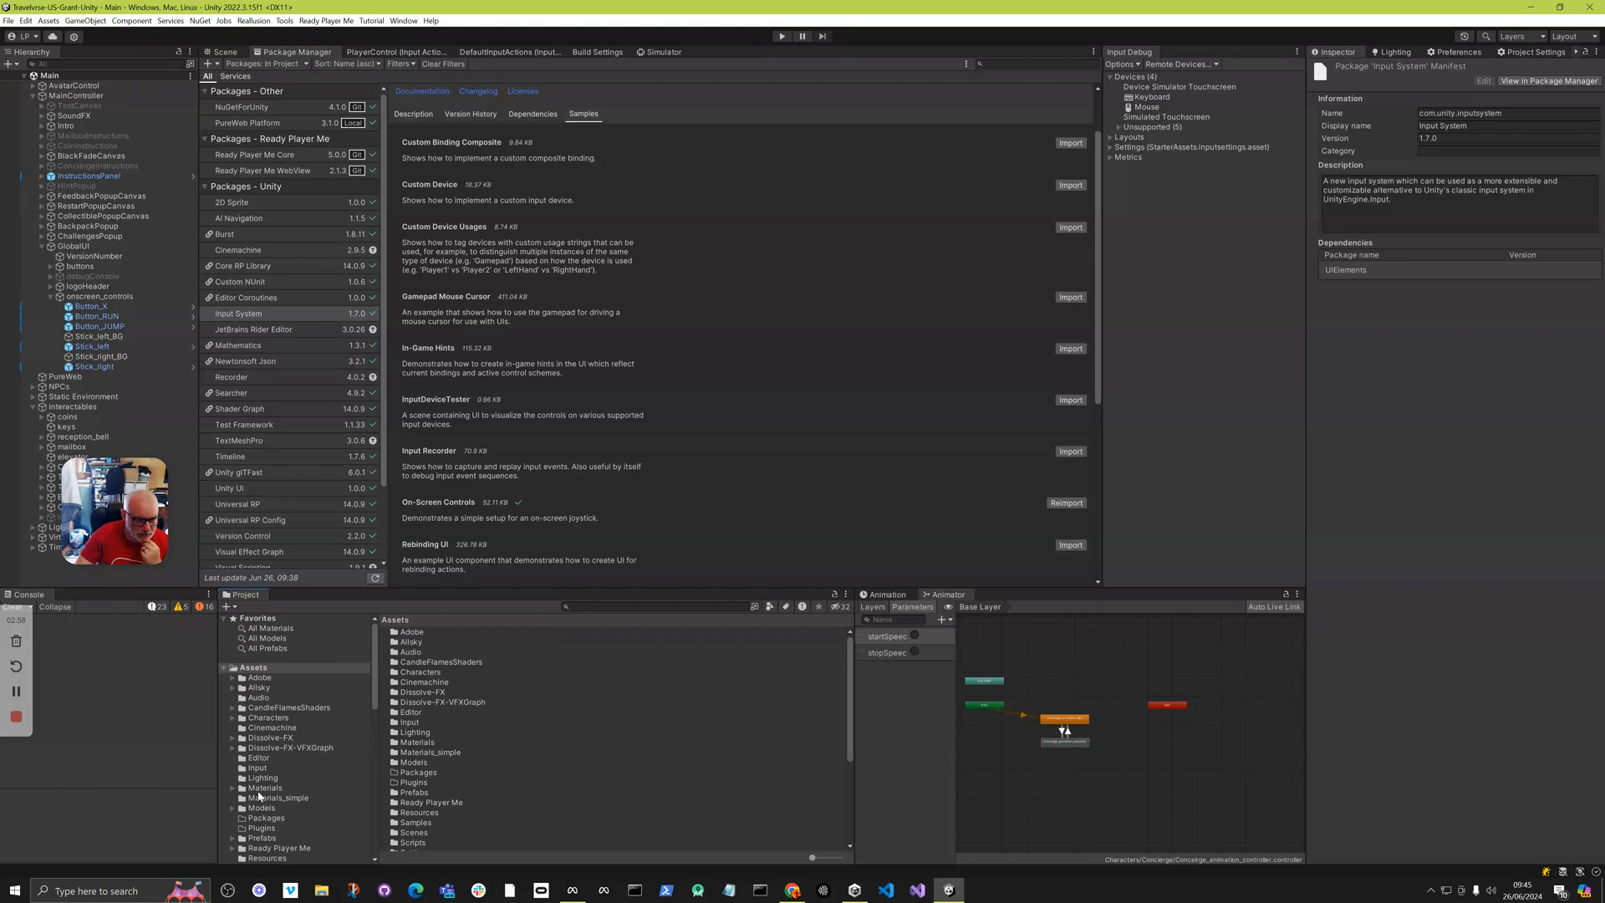
scroll(259, 796, "down", 5)
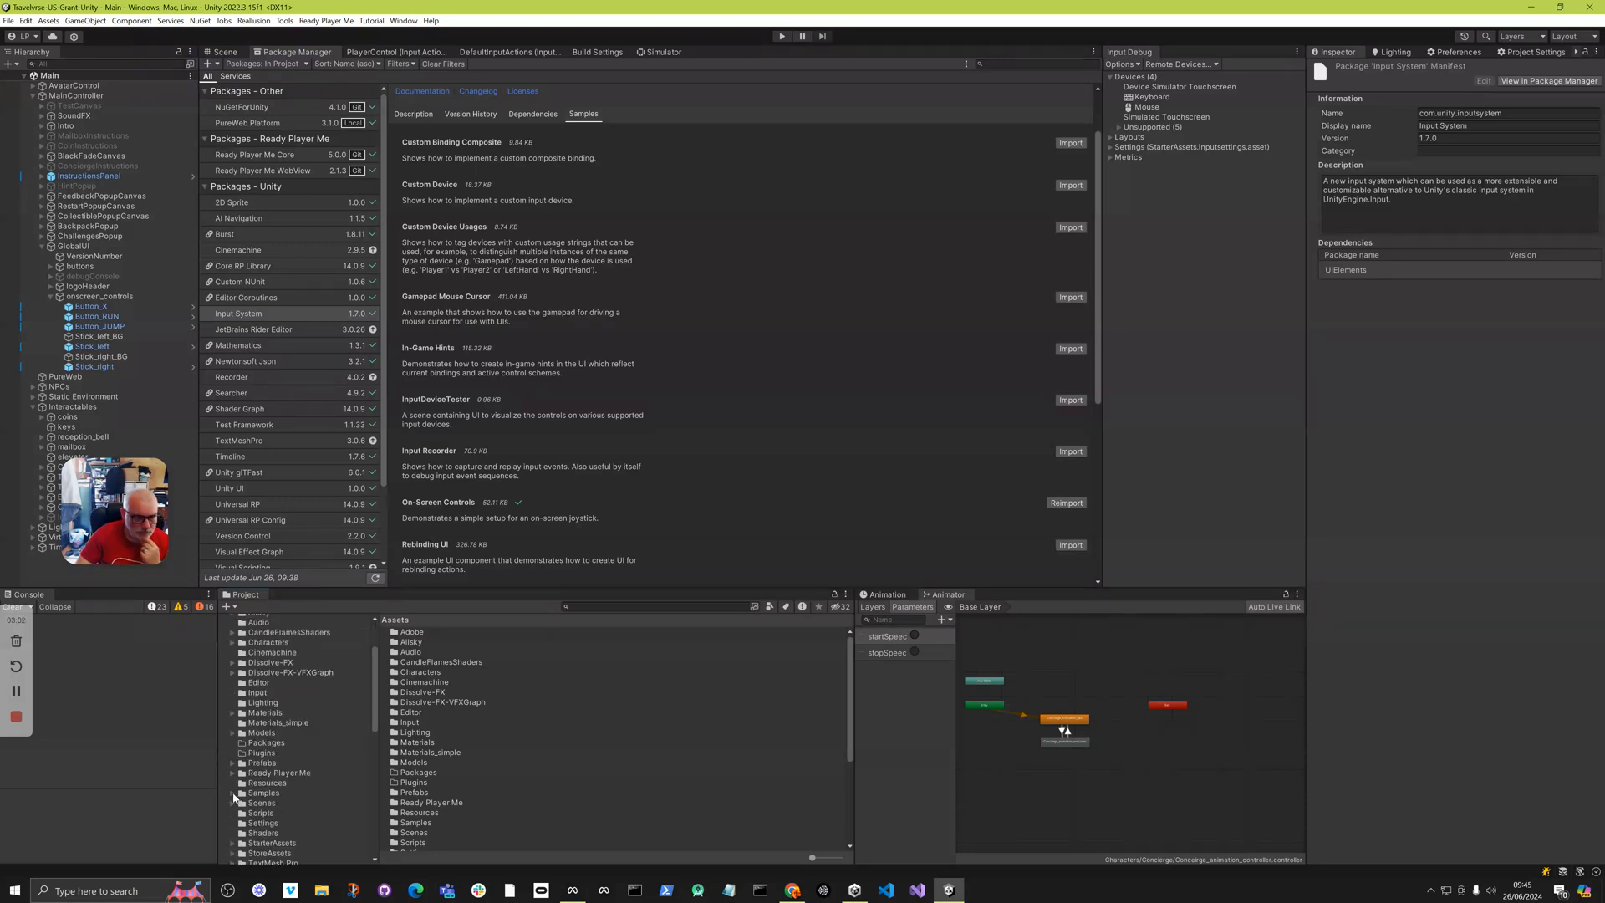
left_click(234, 793)
left_click(241, 804)
left_click(252, 813)
scroll(272, 806, "down", 2)
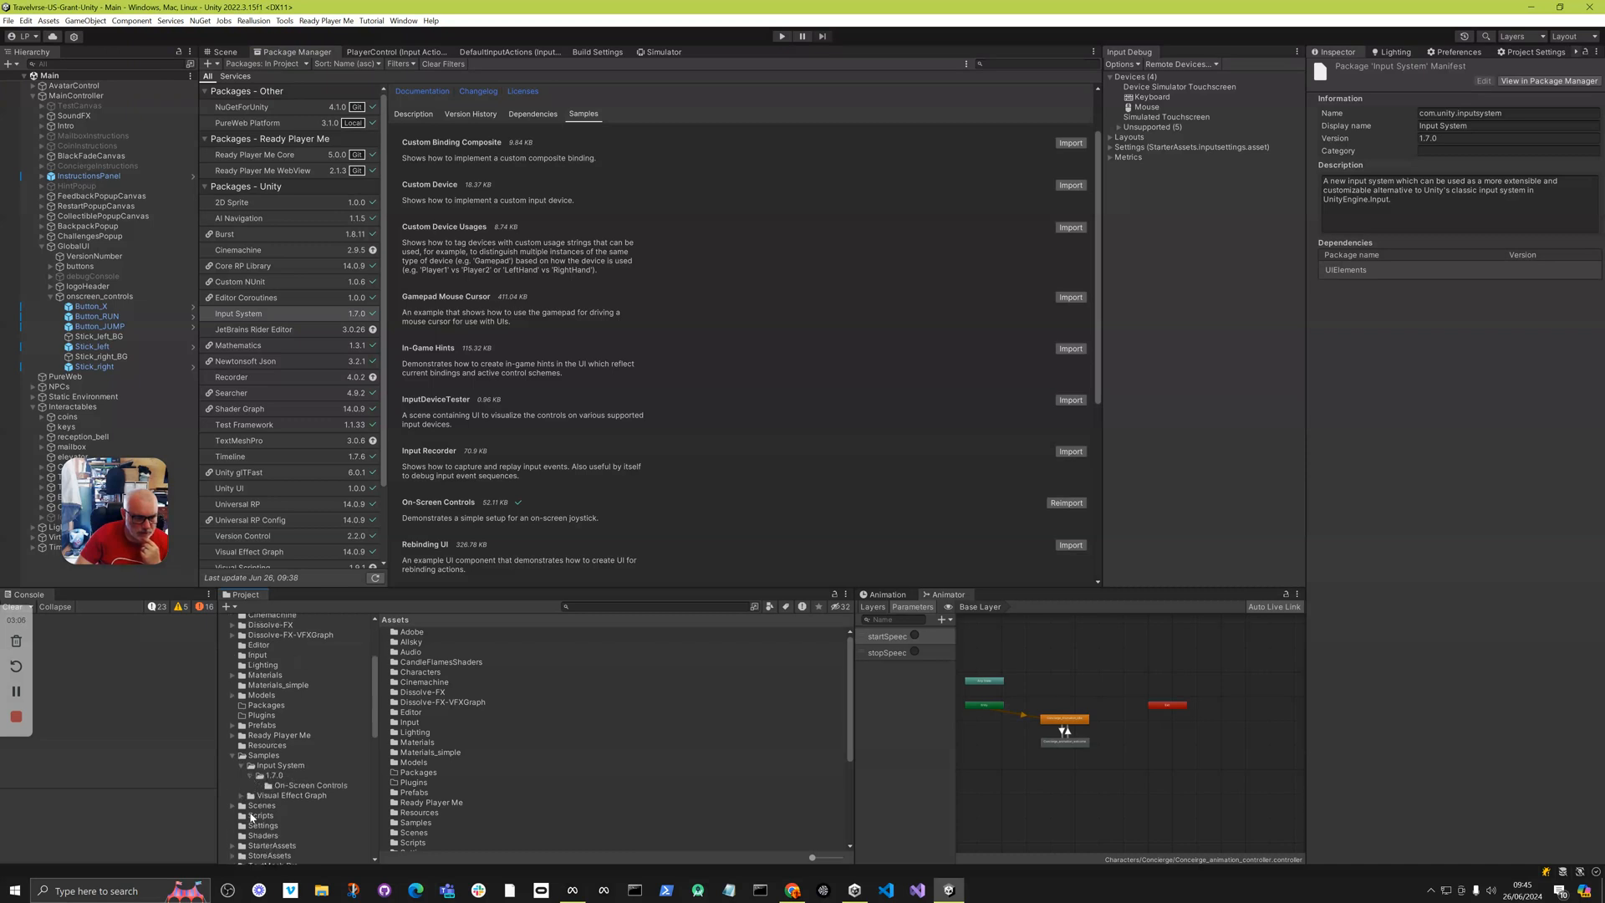
left_click(285, 787)
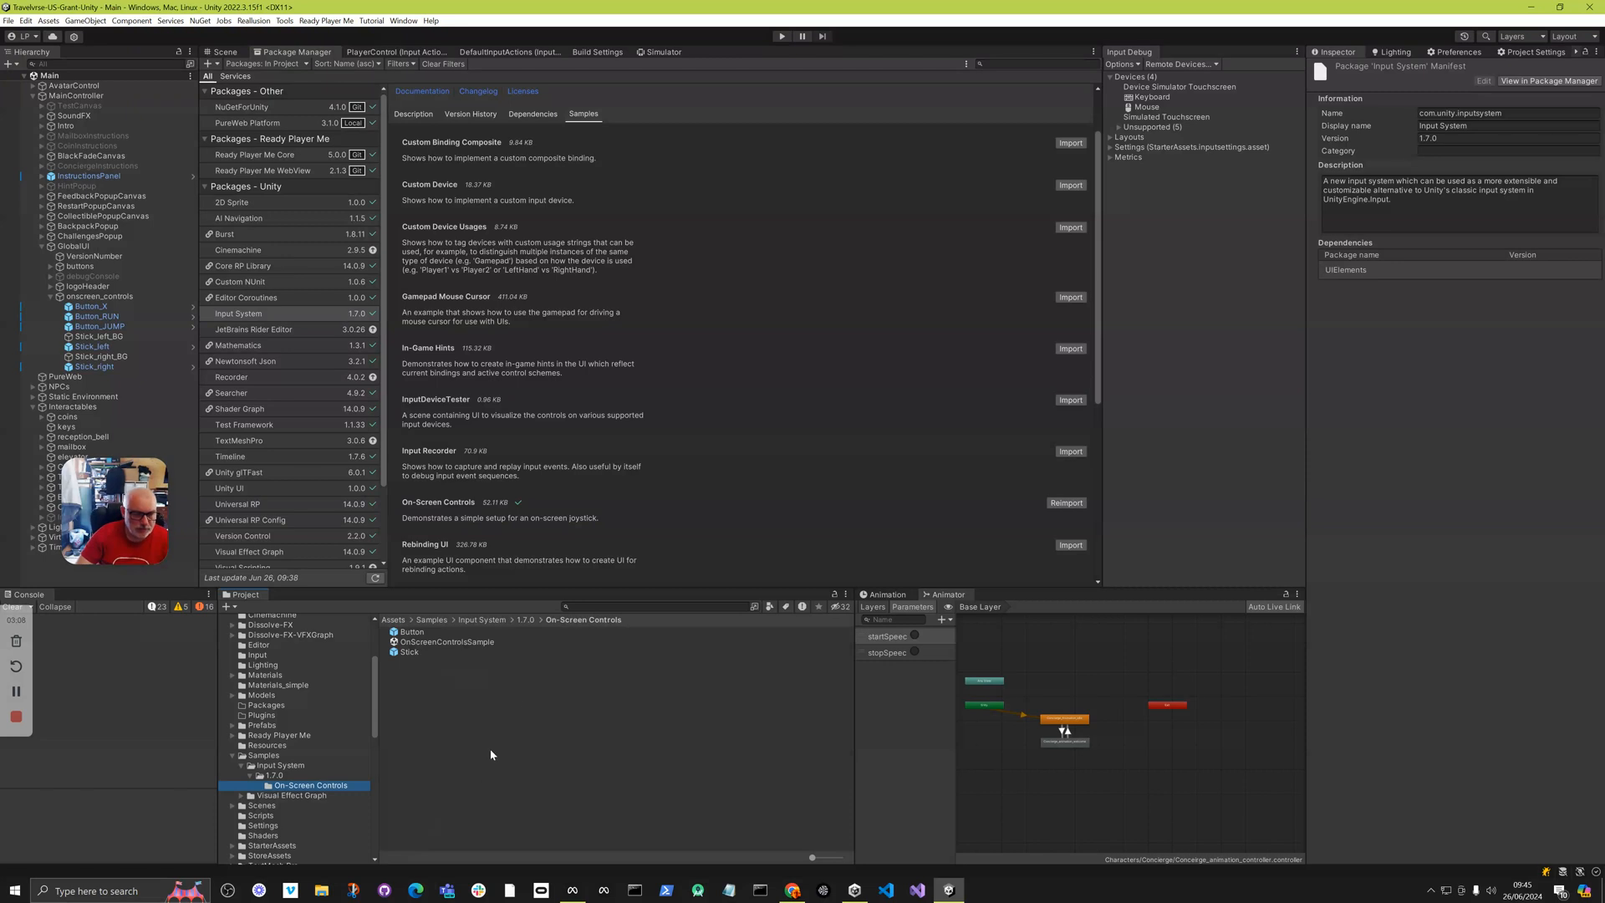
left_click(403, 652)
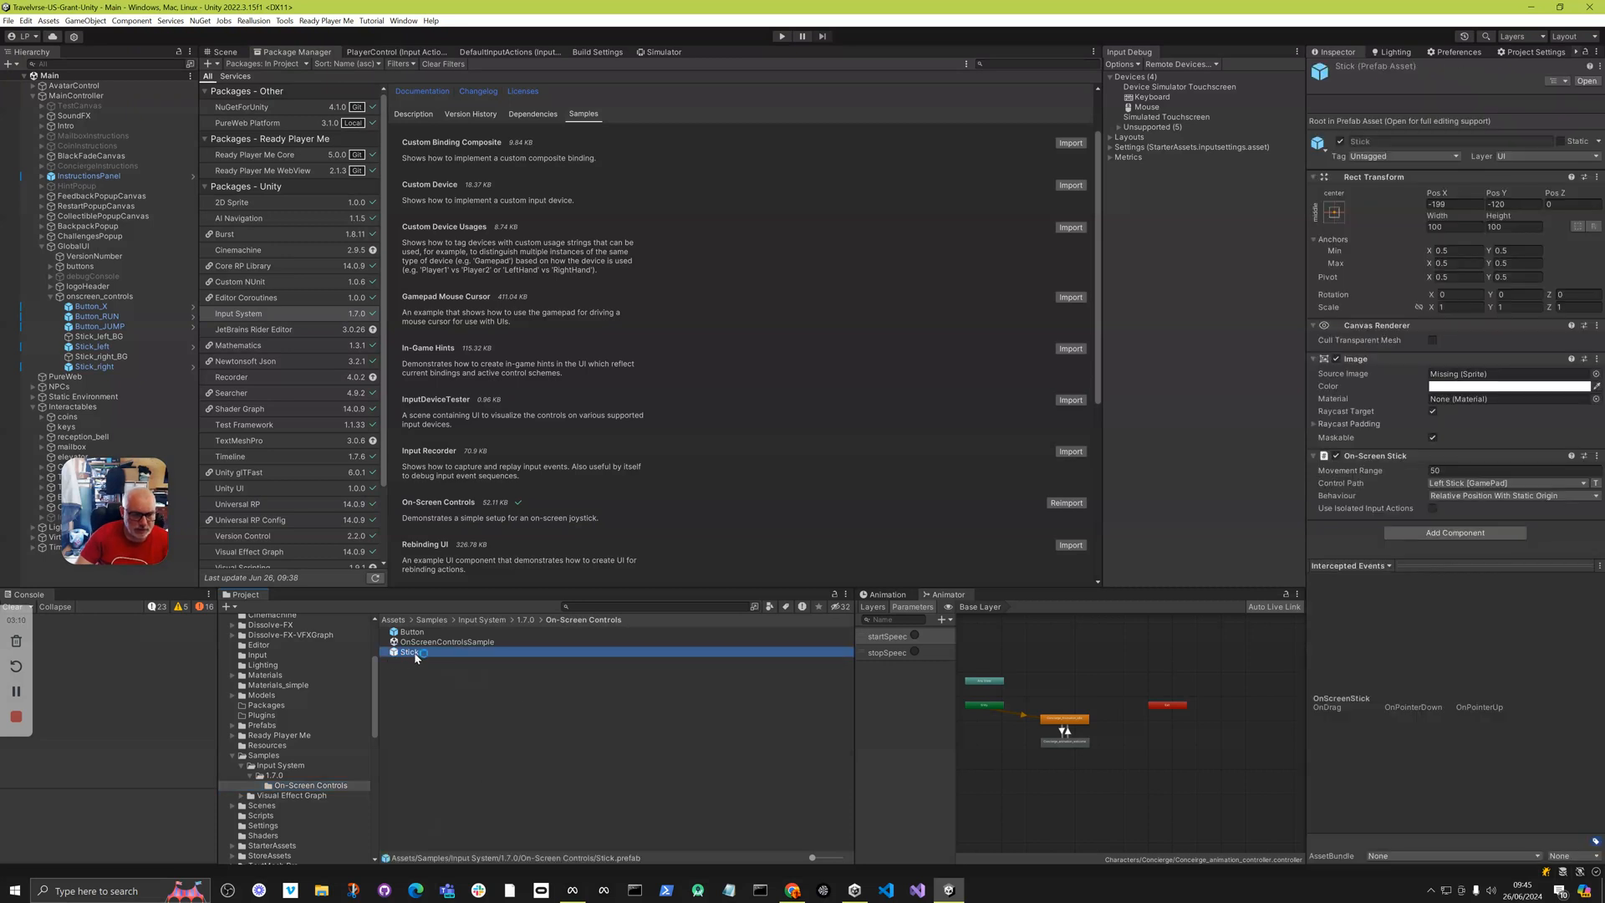
left_click(408, 632)
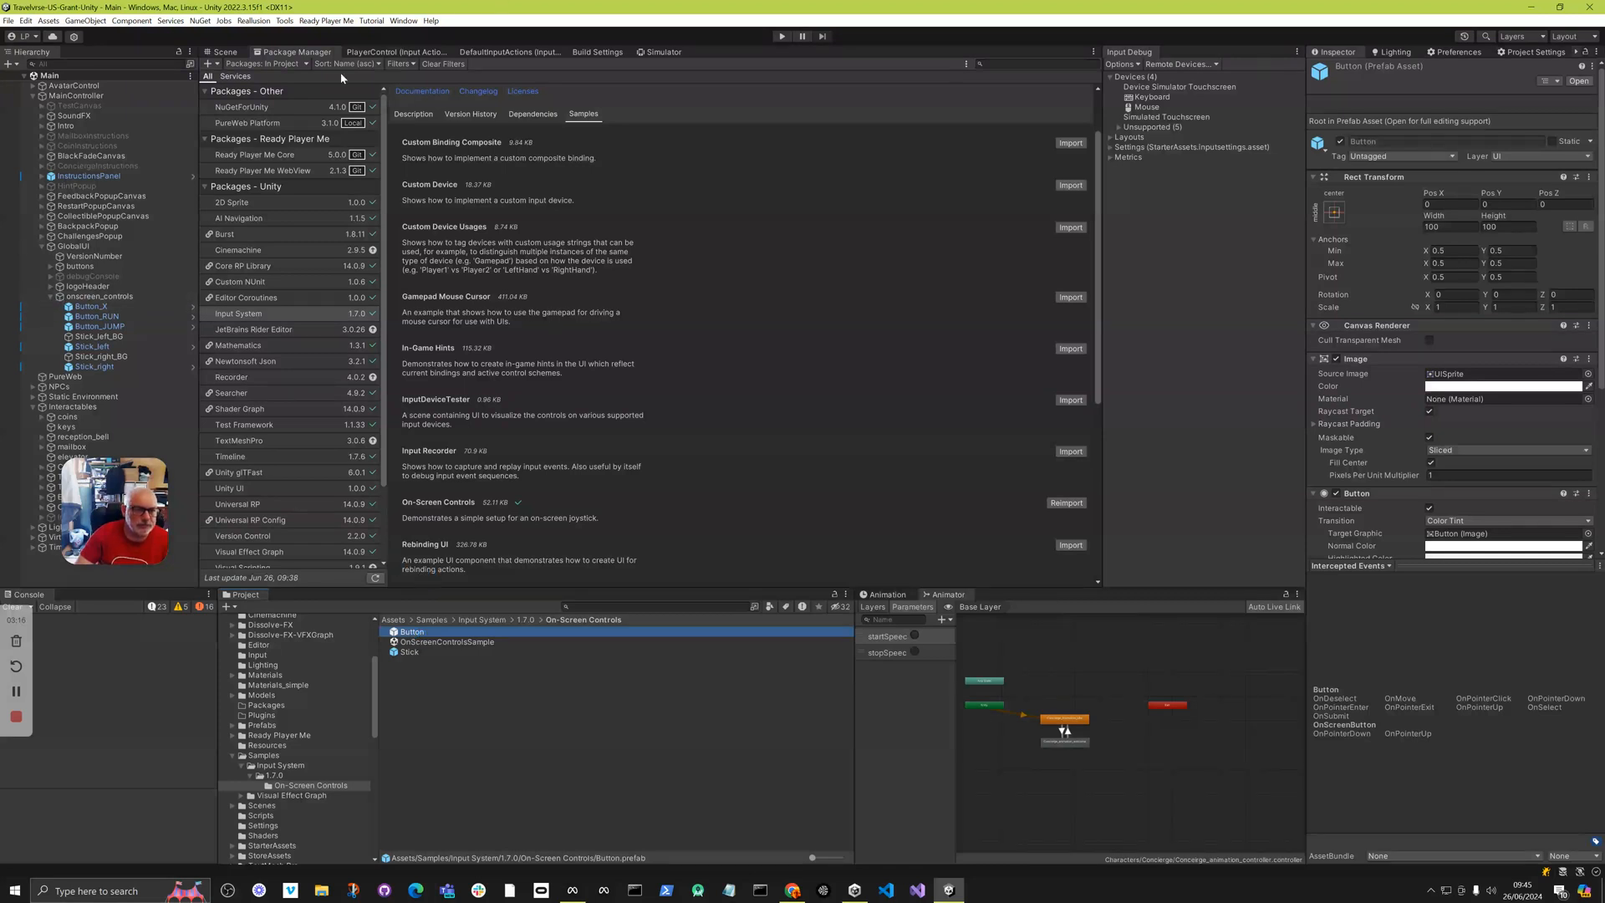
Return to the simulator and inspect the Button_X, Button_RUN and Button_JUMP objects under onscreen_controls.
left_click(650, 54)
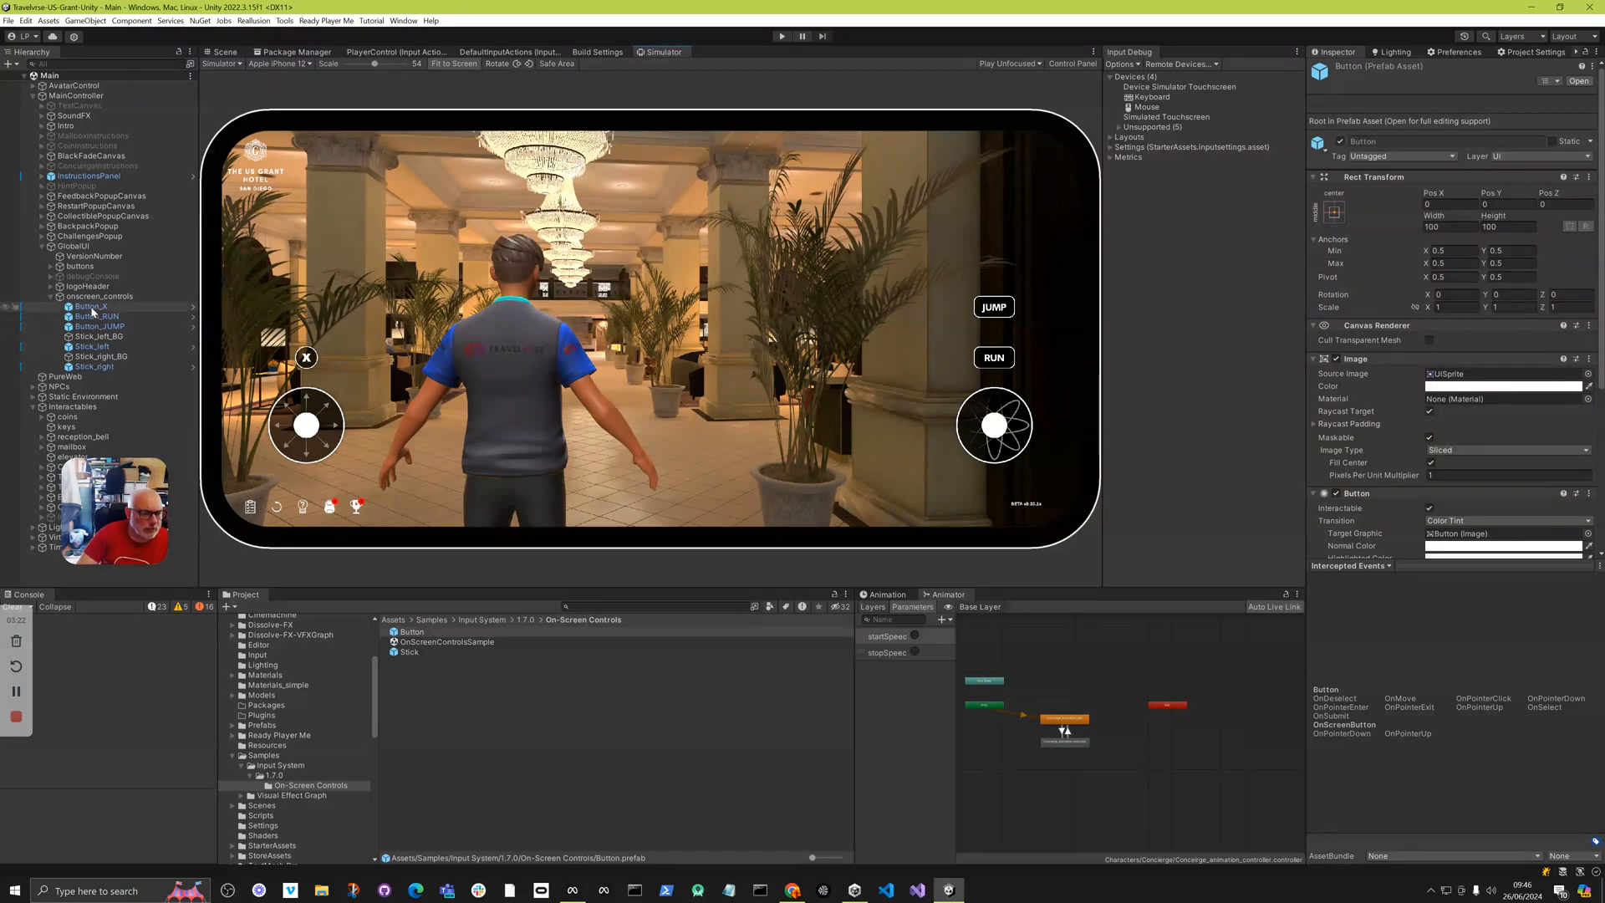
left_click(91, 308)
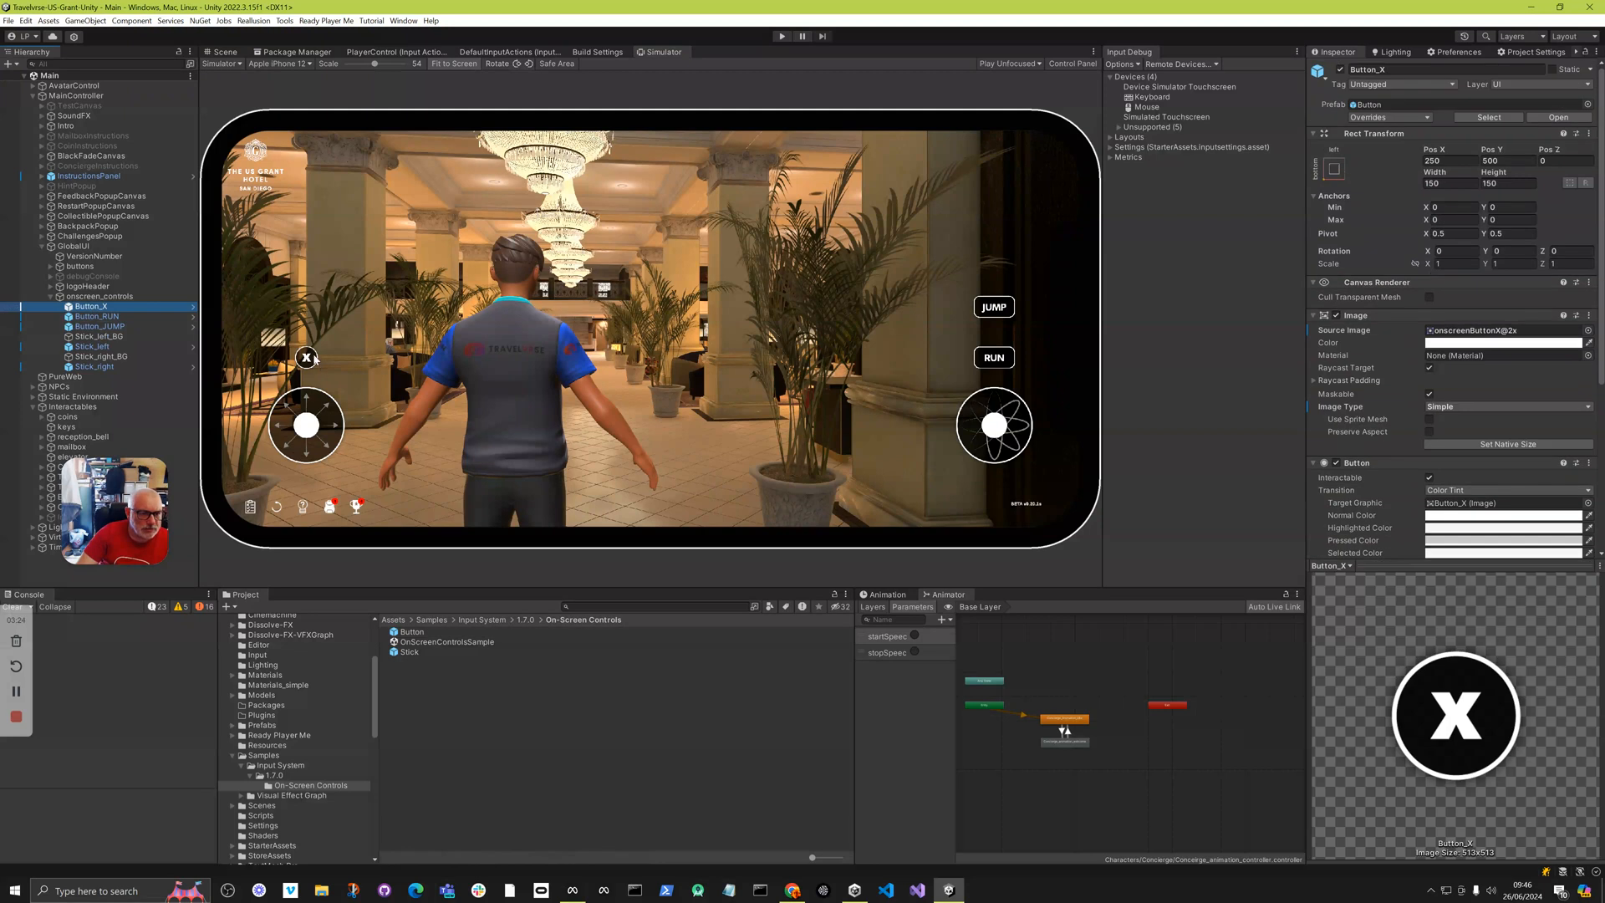
left_click(86, 317)
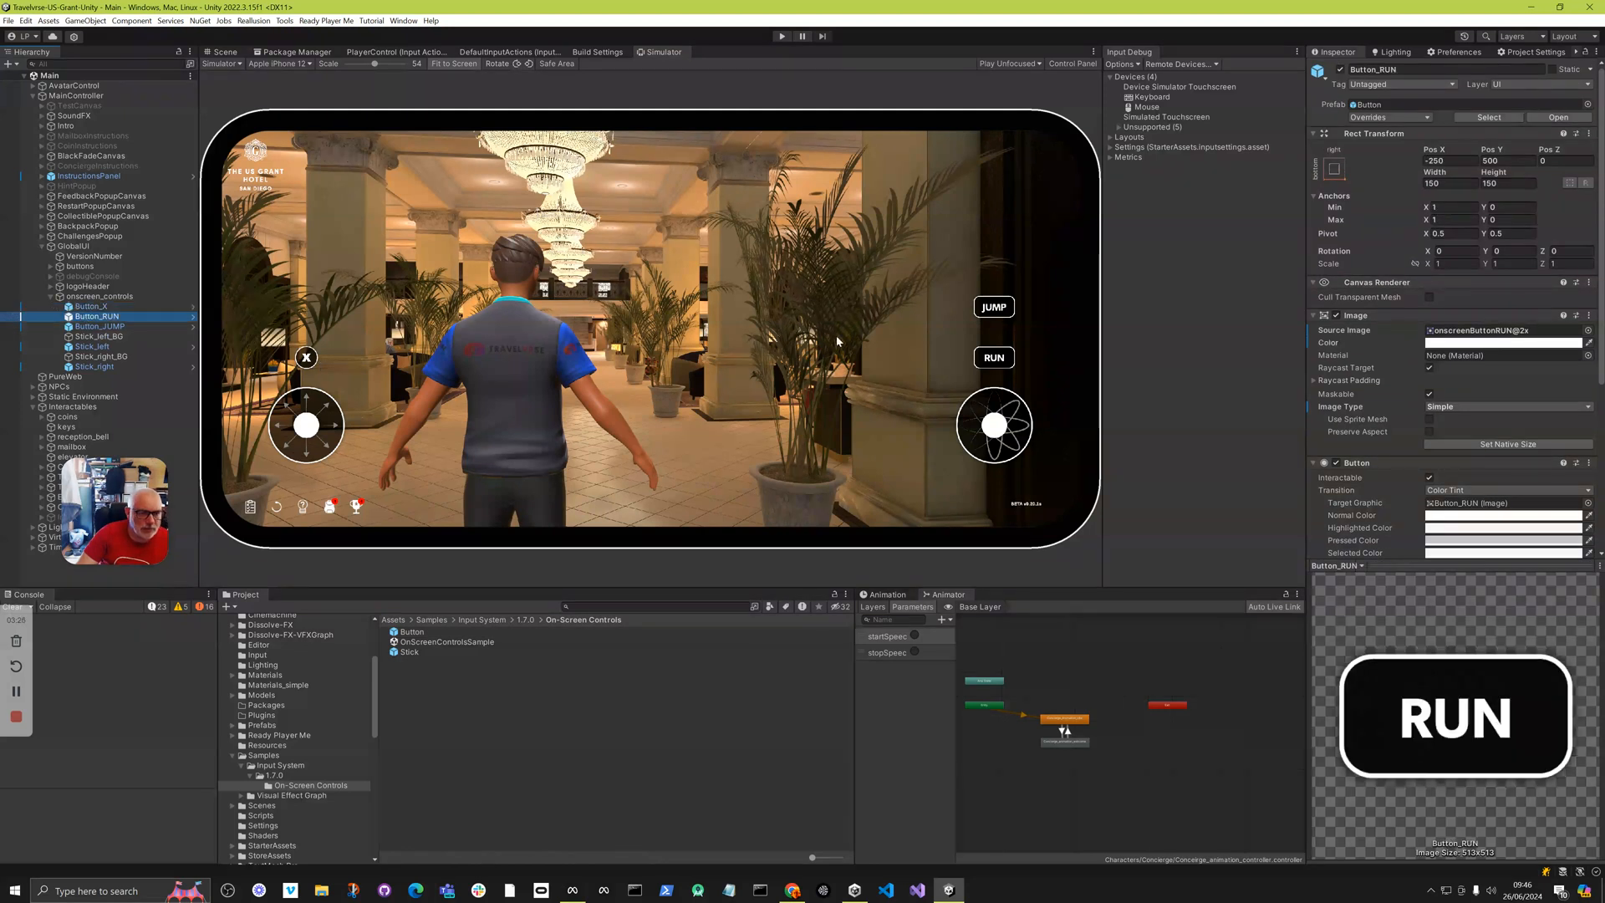
left_click(109, 326)
Inspect the left and right stick backgrounds and their stick thumbs under onscreen_controls, enlarging the image preview.
left_click(92, 336)
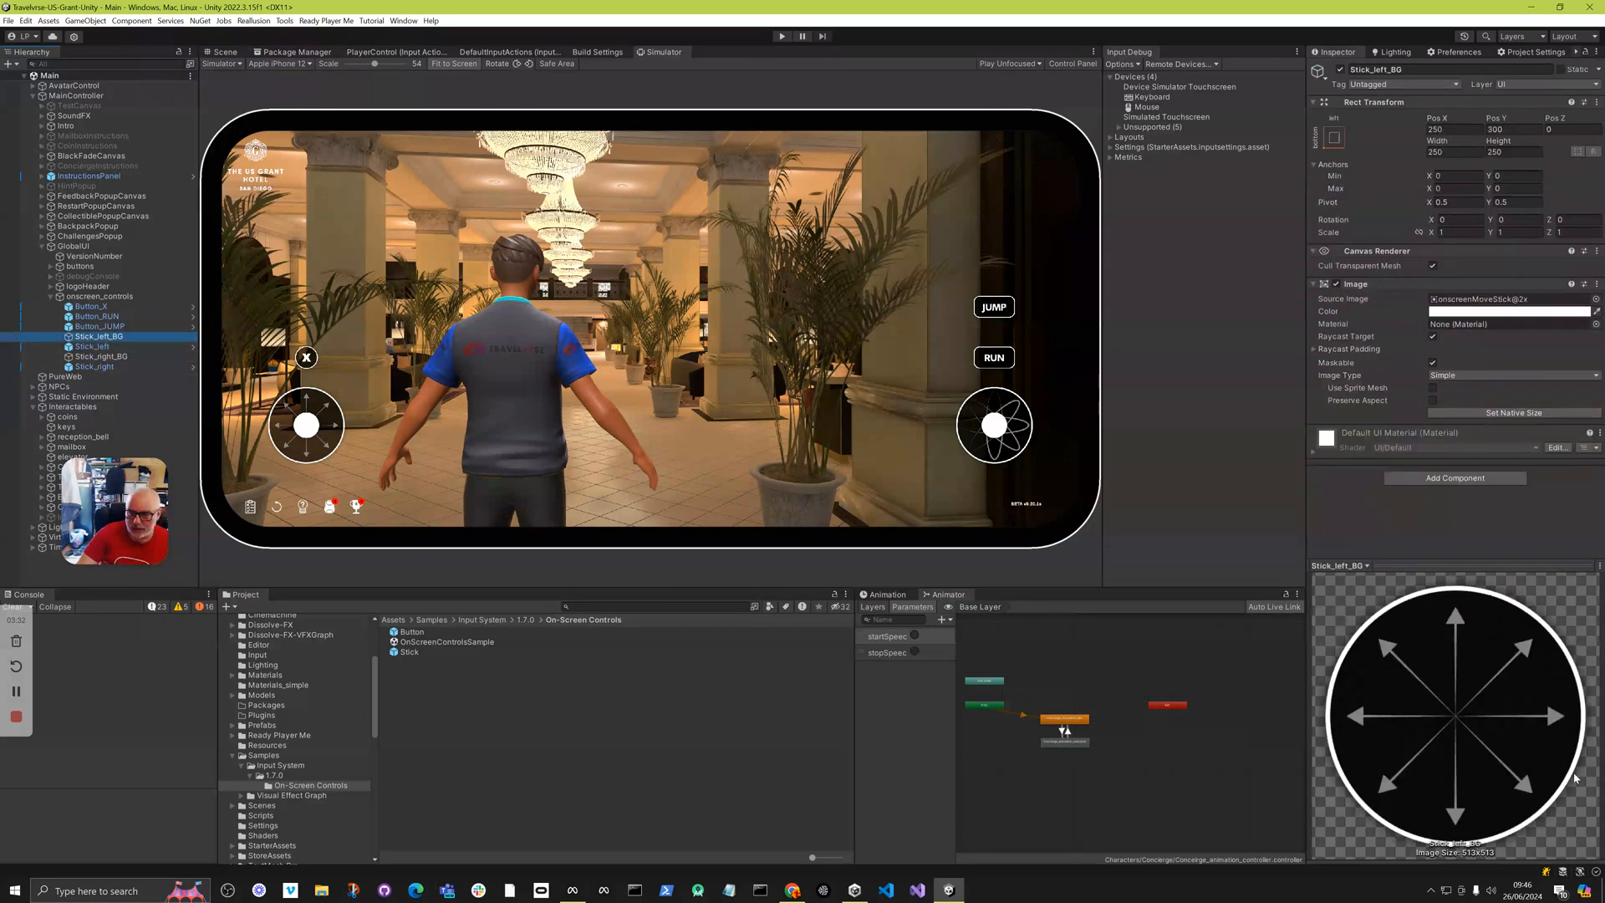
left_click_drag(1449, 566, 1448, 509)
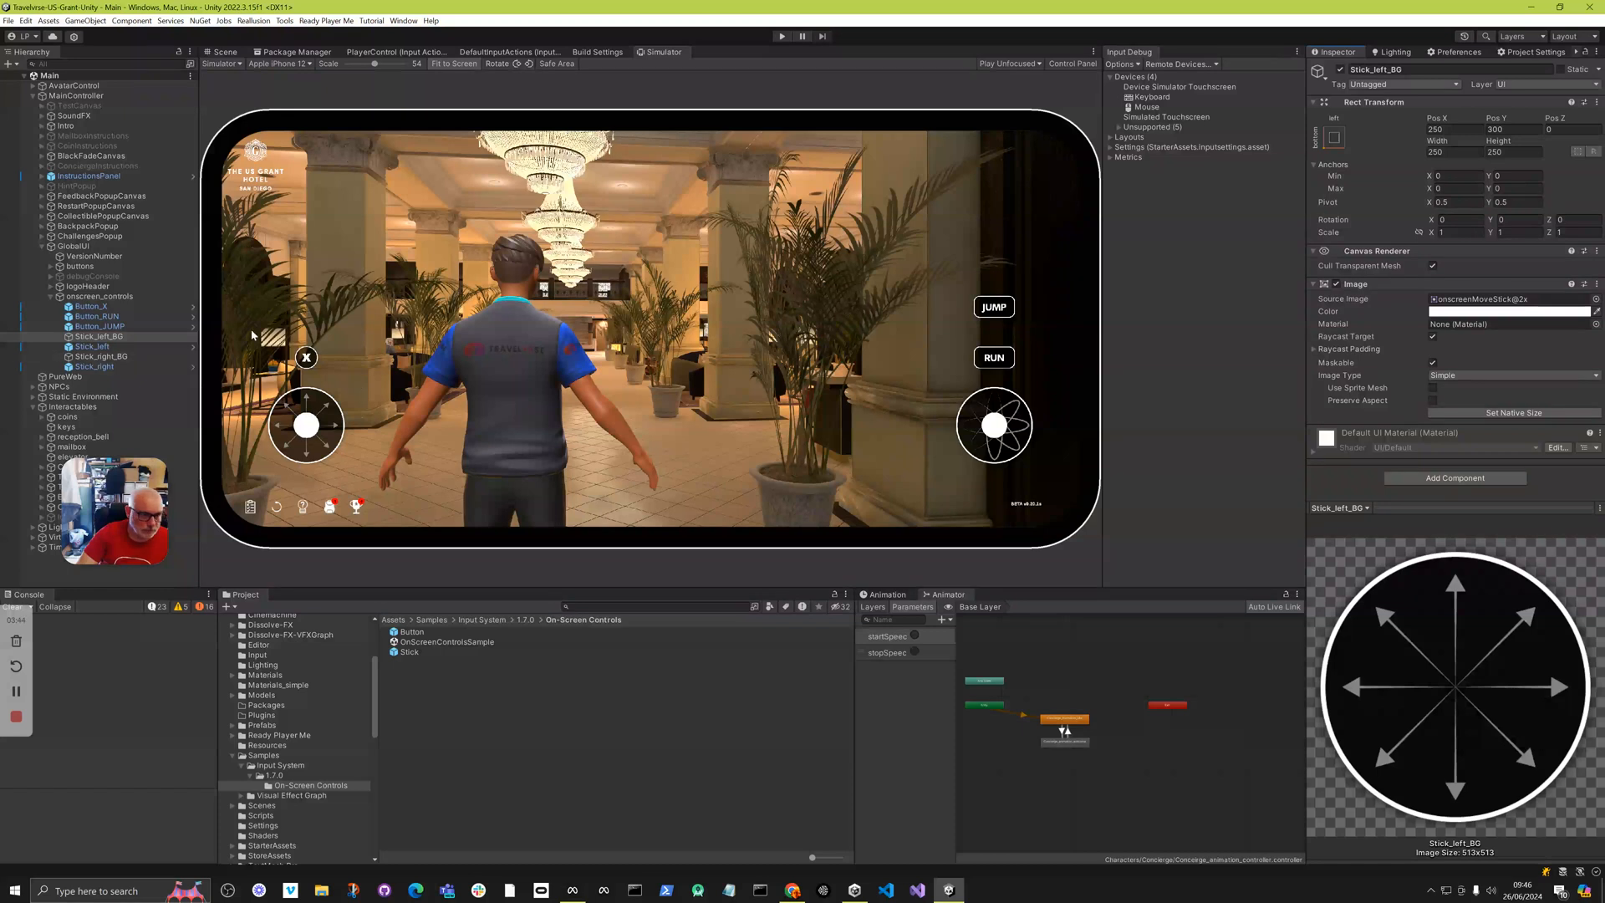
left_click(91, 346)
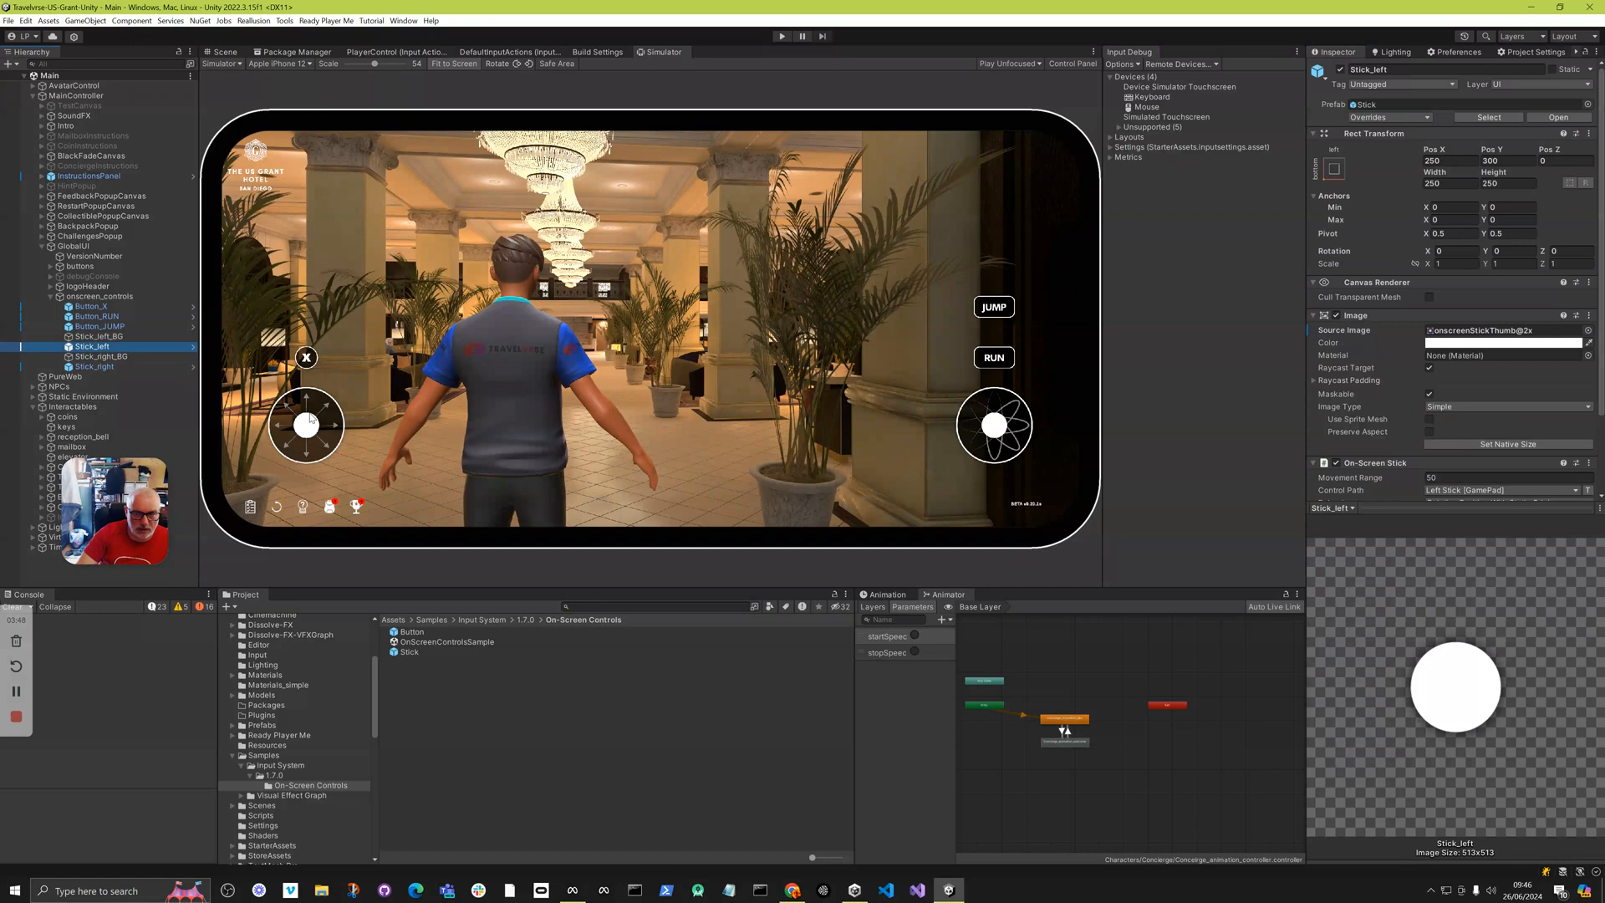
left_click(101, 356)
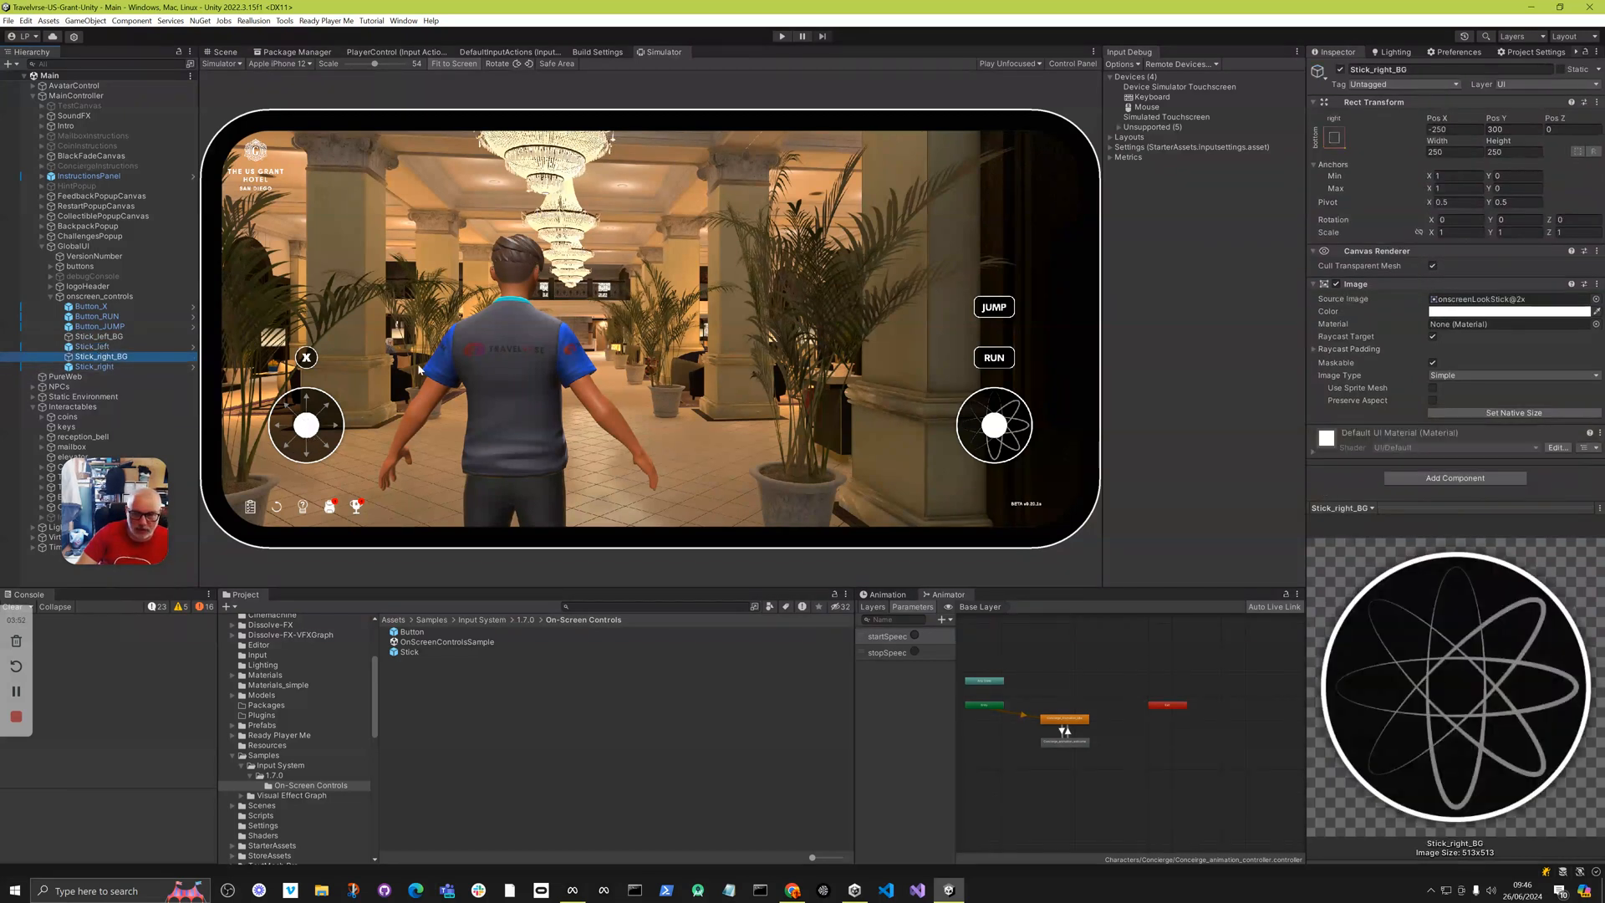
left_click(117, 367)
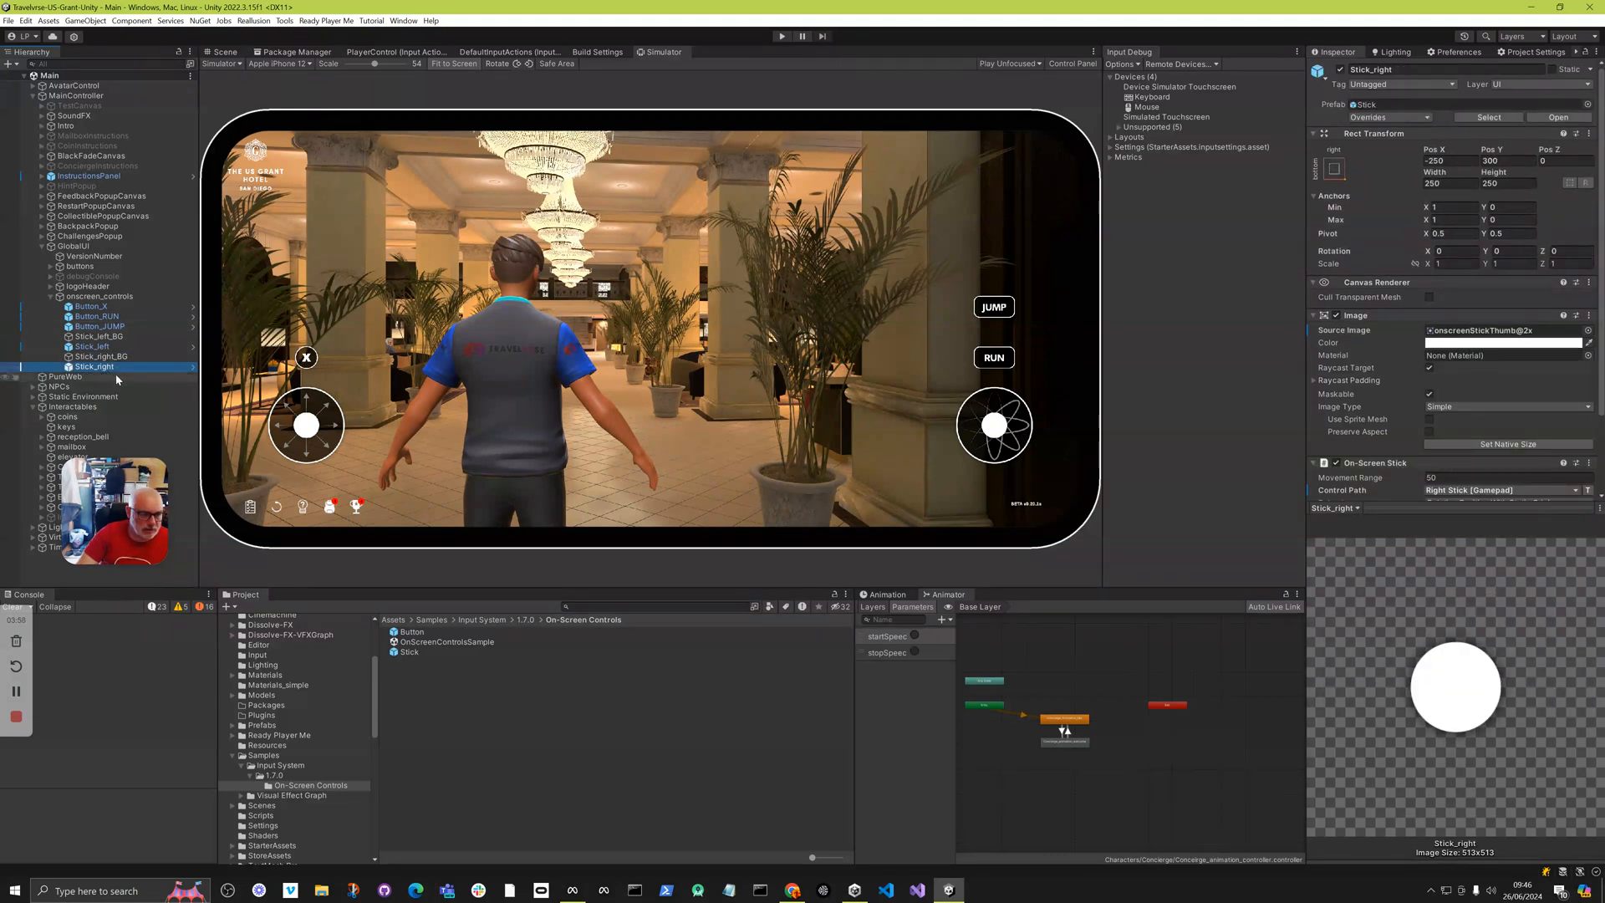
left_click(97, 346)
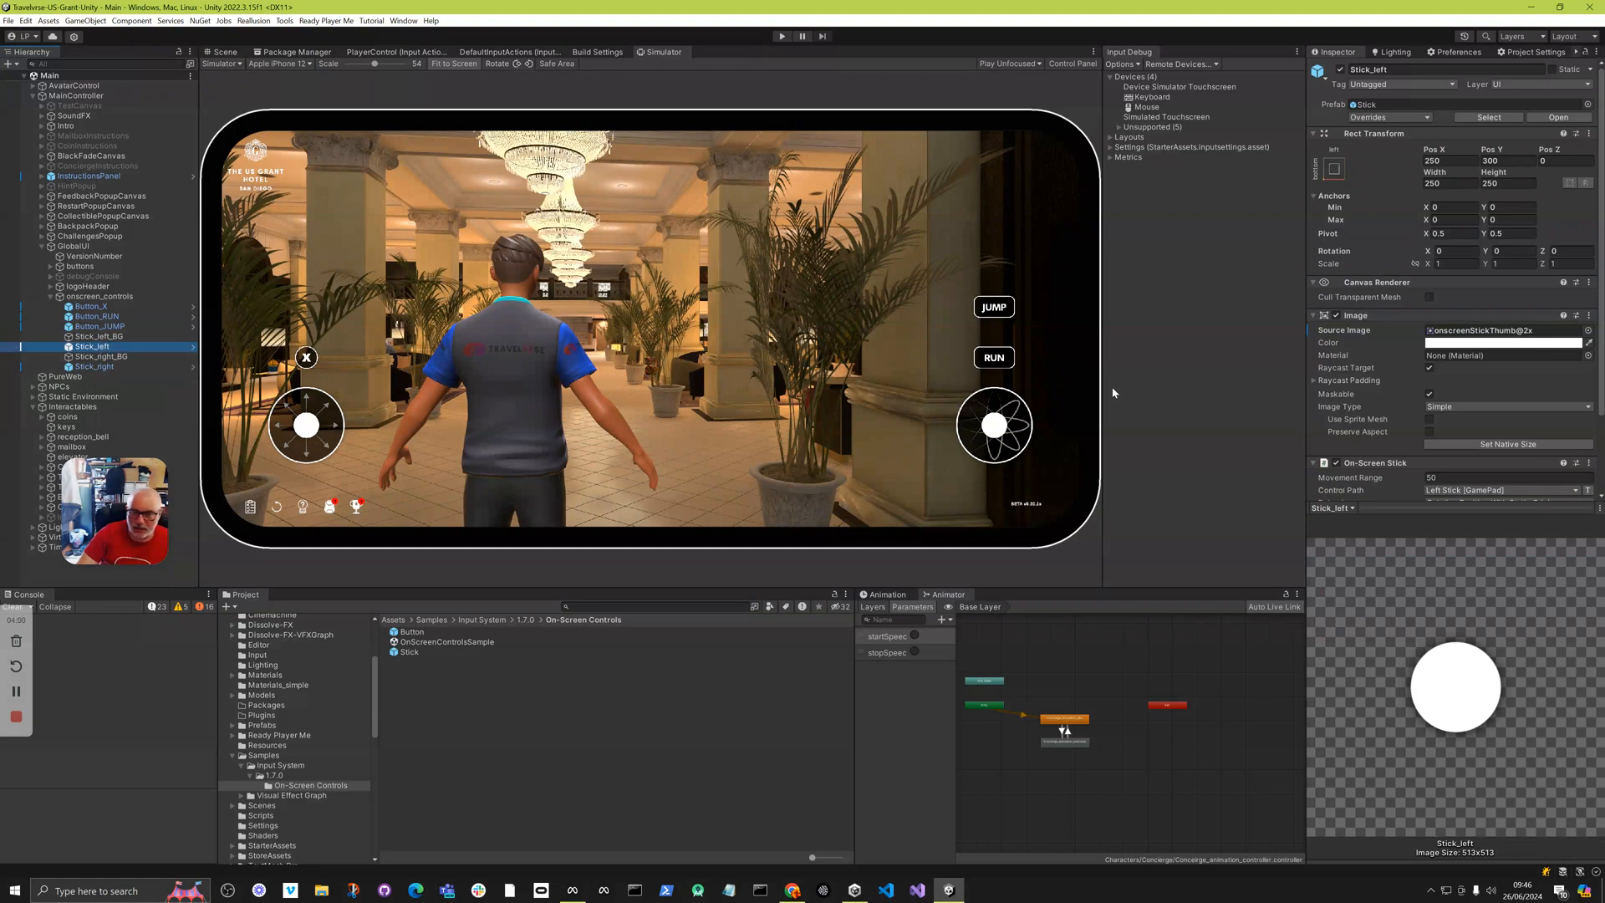
Enlarge the Inspector and examine the movement range, Gamepad control path choices and behaviour of Stick_left's On-Screen Stick component.
left_click_drag(1373, 509, 1371, 619)
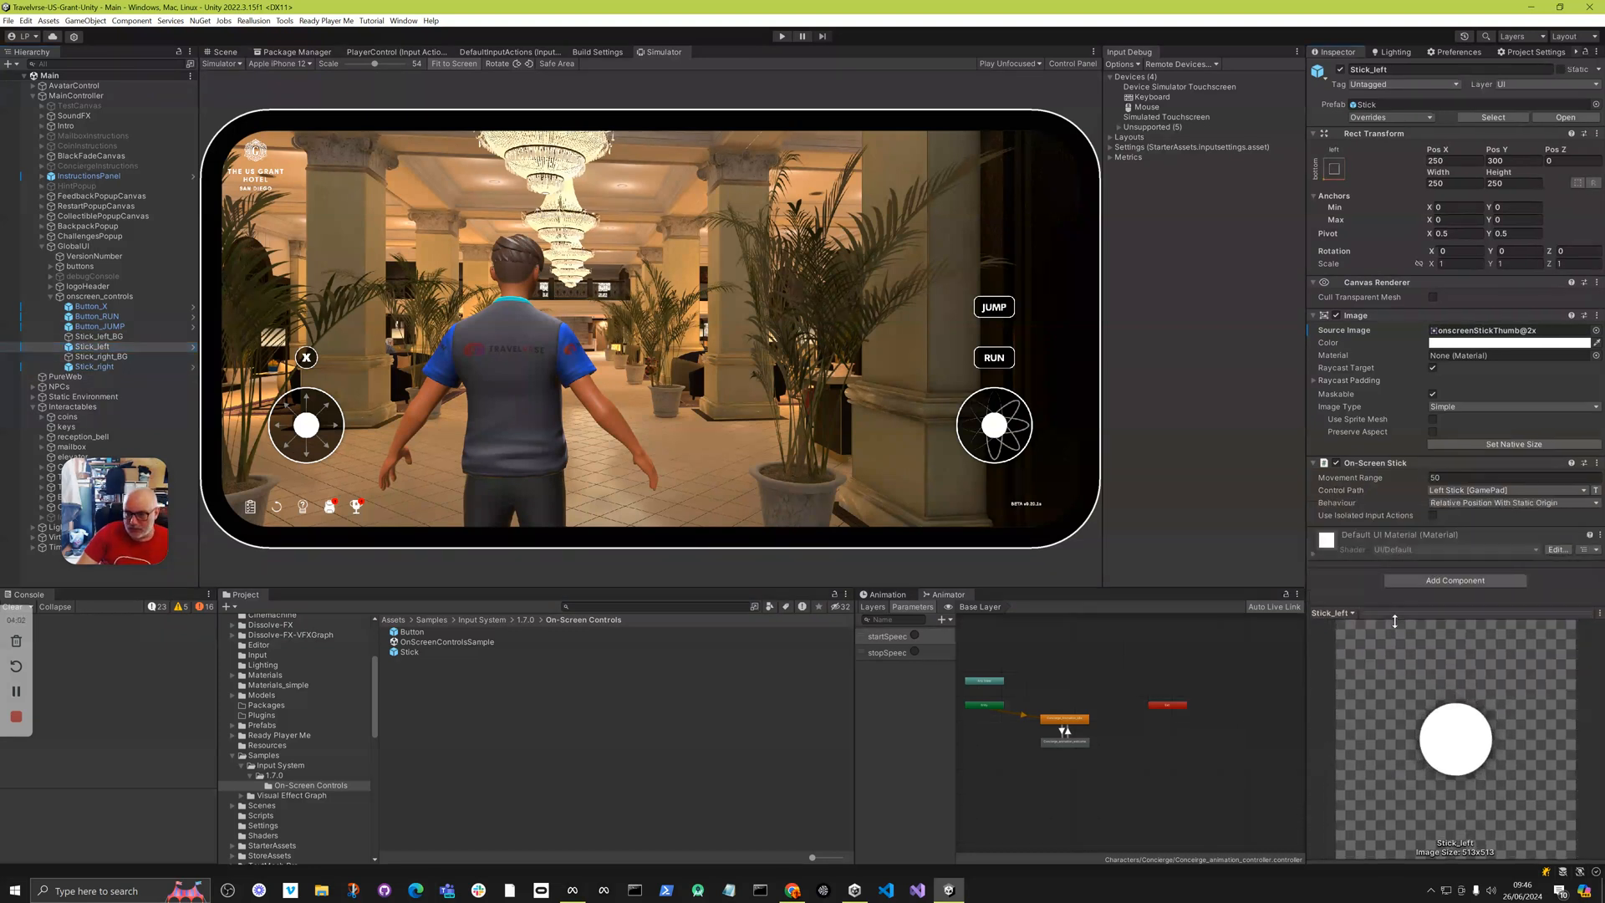
left_click_drag(1305, 496, 1161, 512)
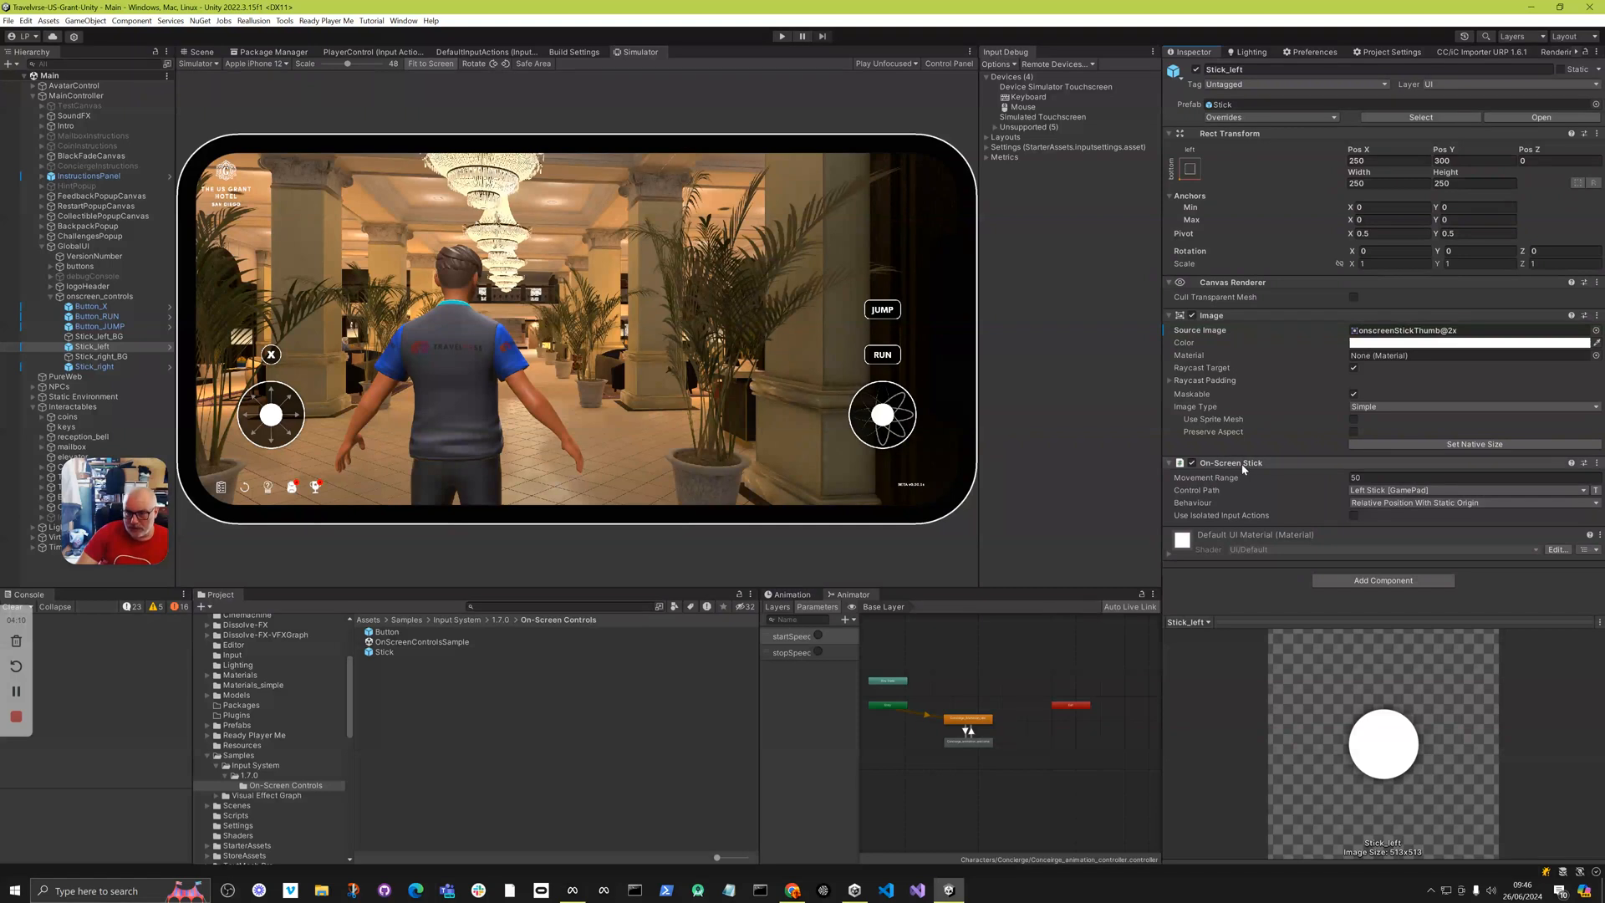
left_click(1367, 480)
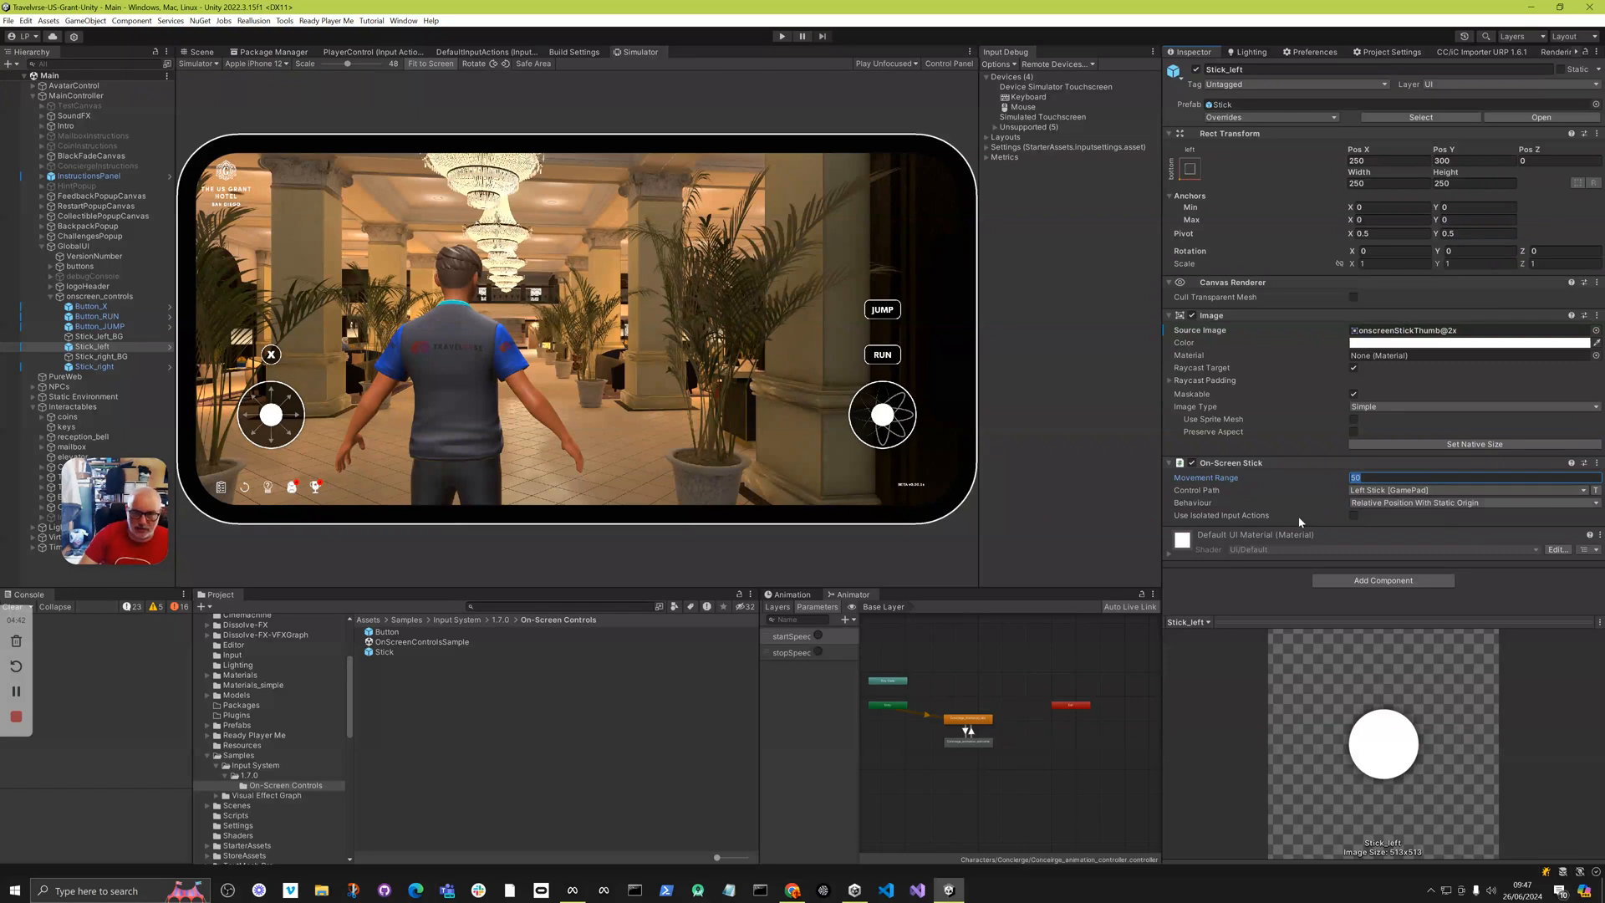
left_click(1387, 490)
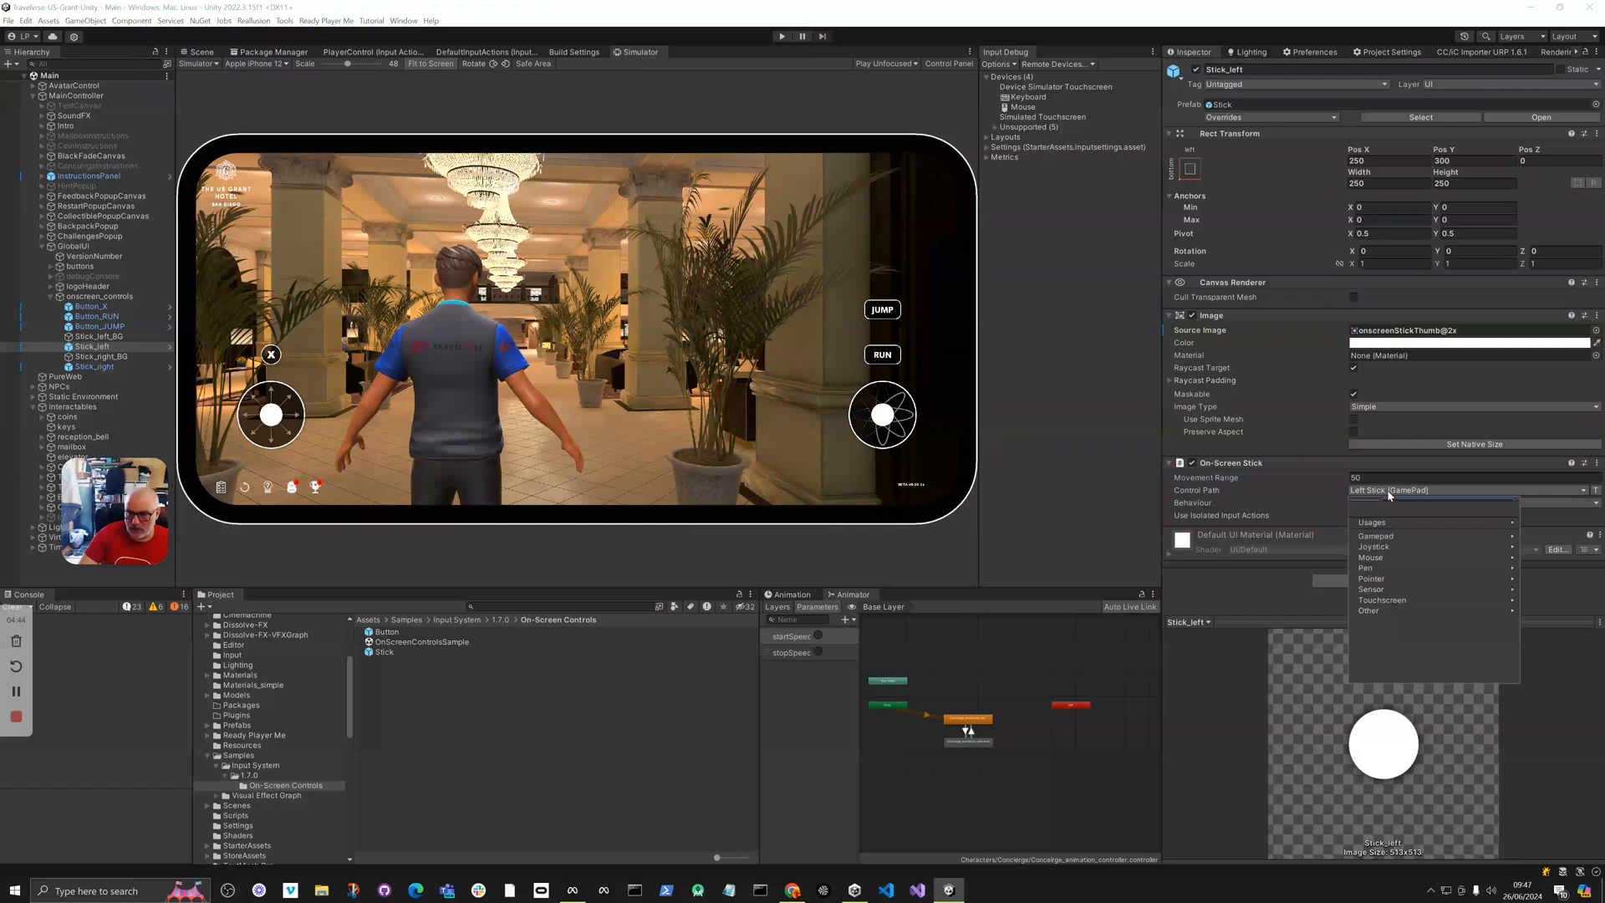
left_click(1377, 536)
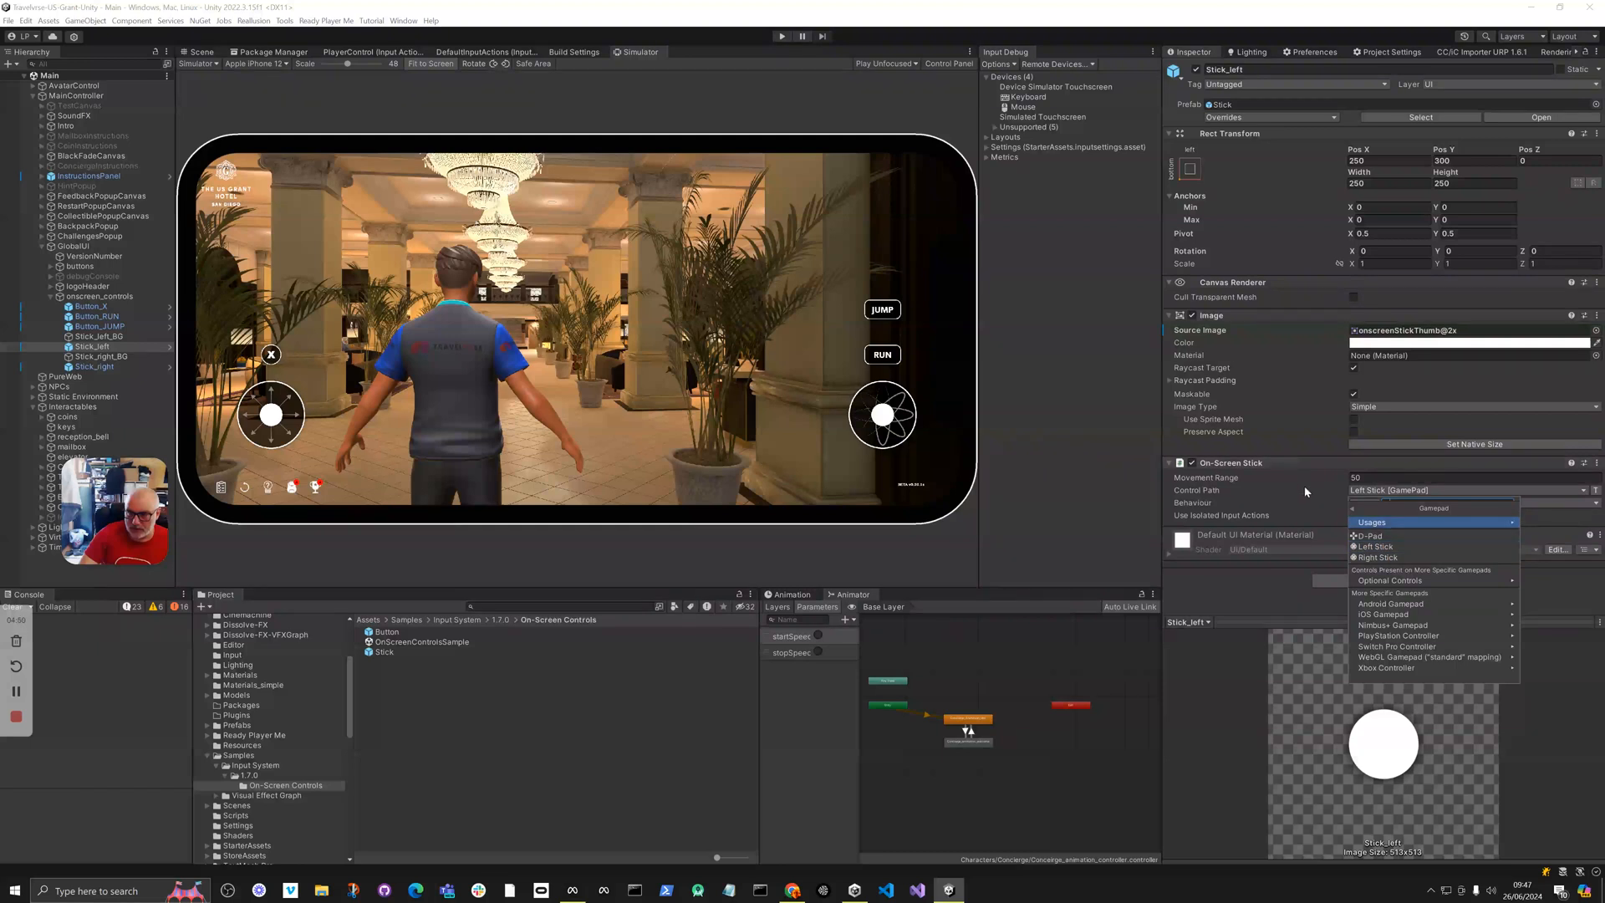
left_click(1377, 546)
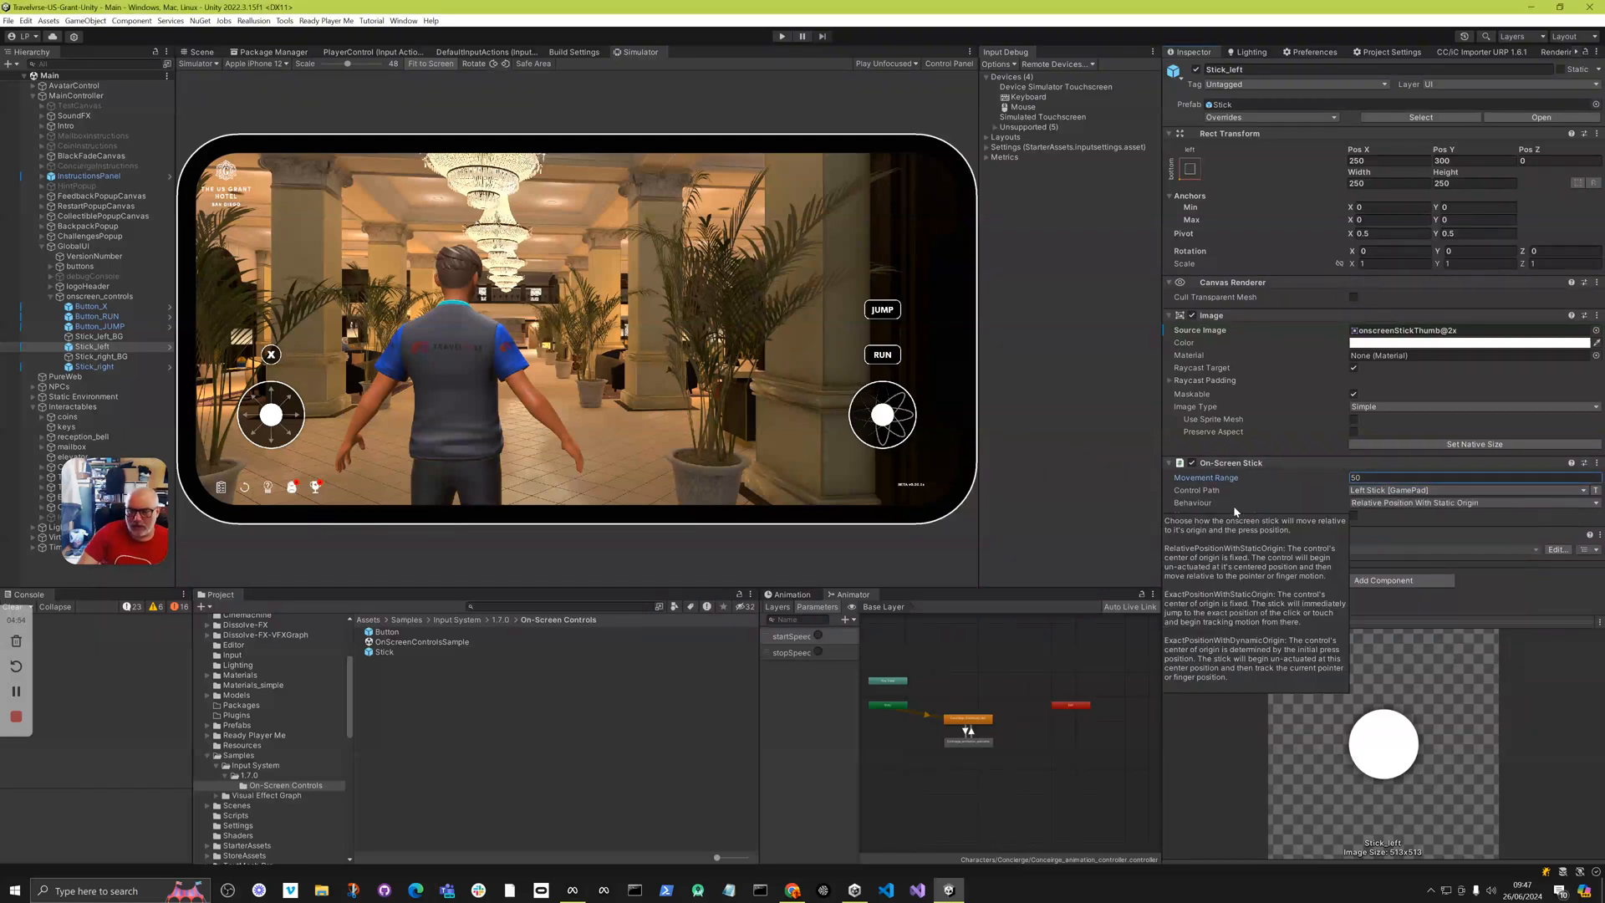
mouse_move(1204, 505)
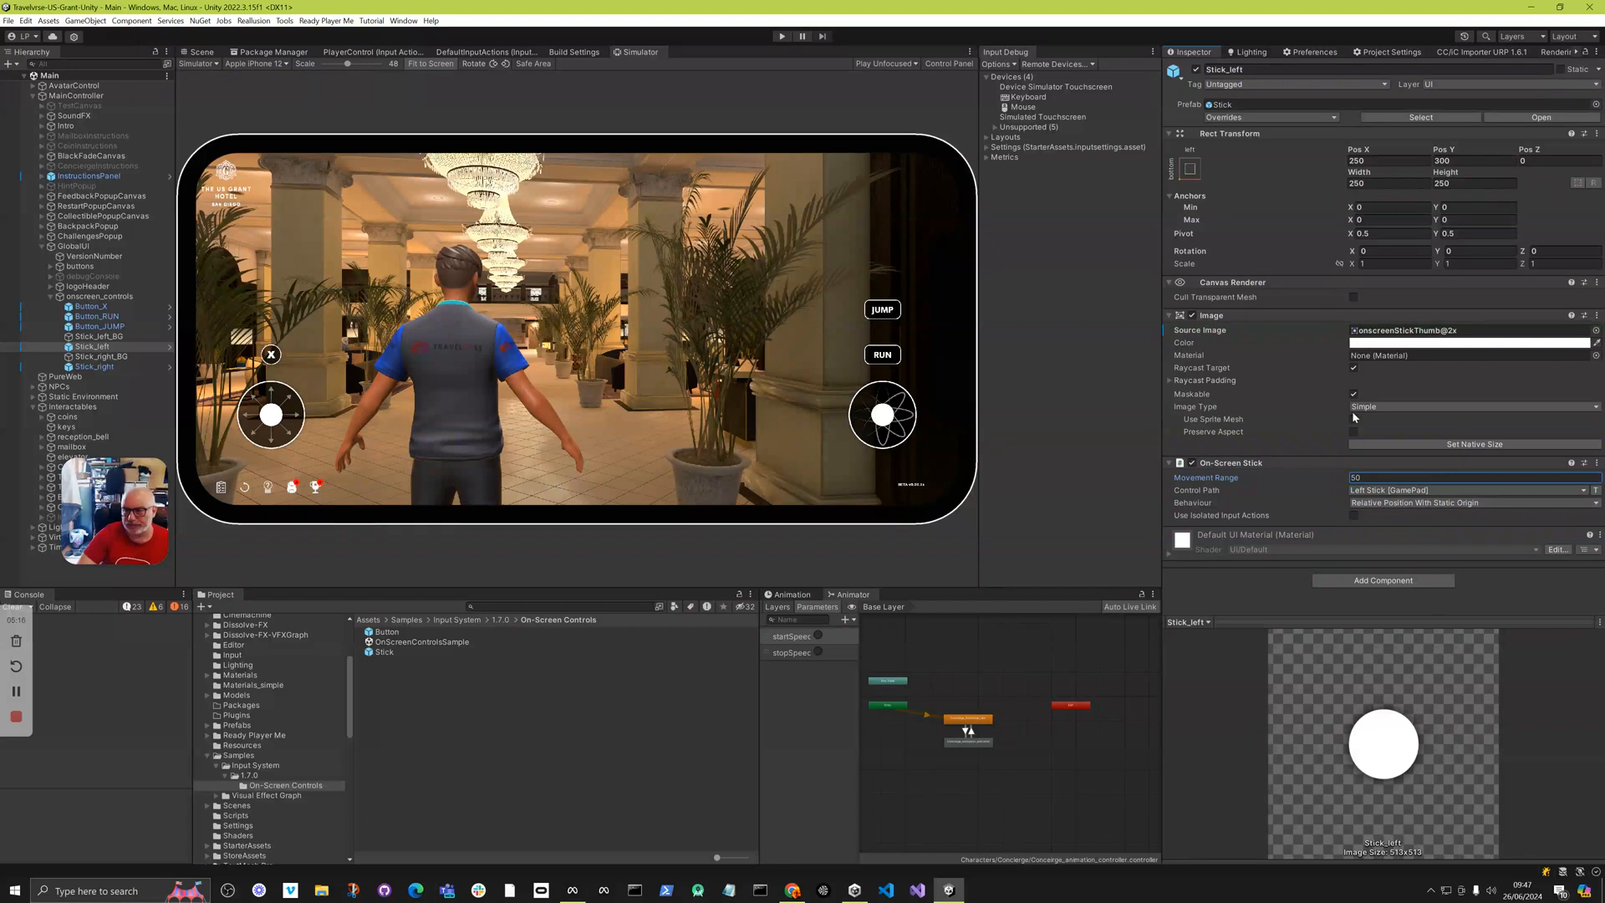
Inspect Stick_right and compare its control path with the Left Stick and Right Stick gamepad bindings under Move and Look in PlayerControl.
left_click(97, 366)
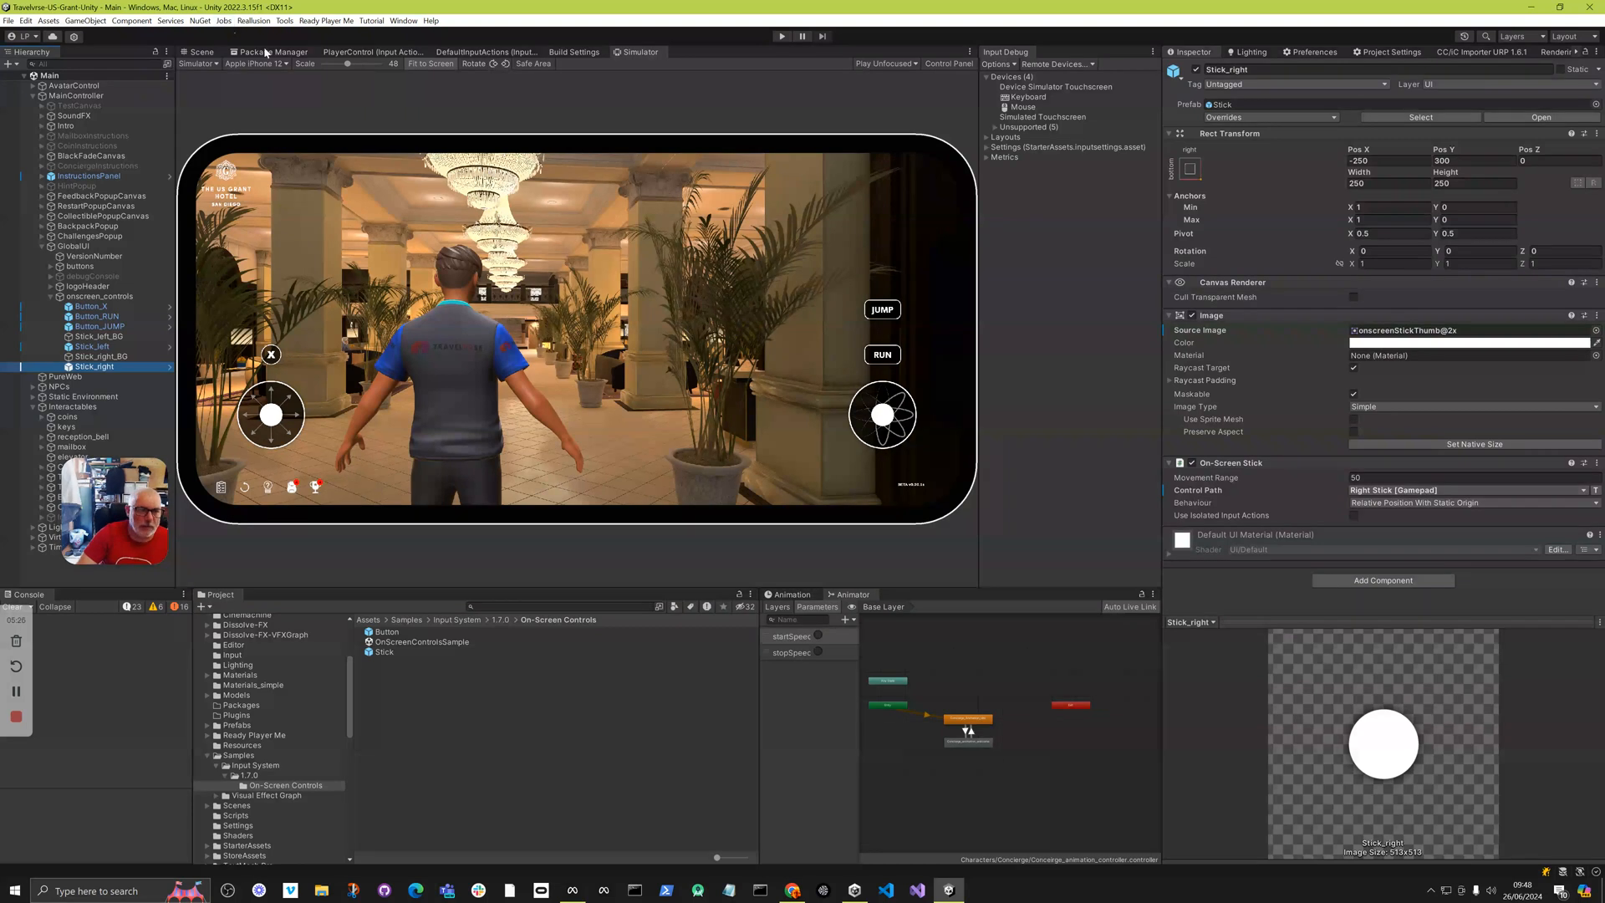
left_click(367, 52)
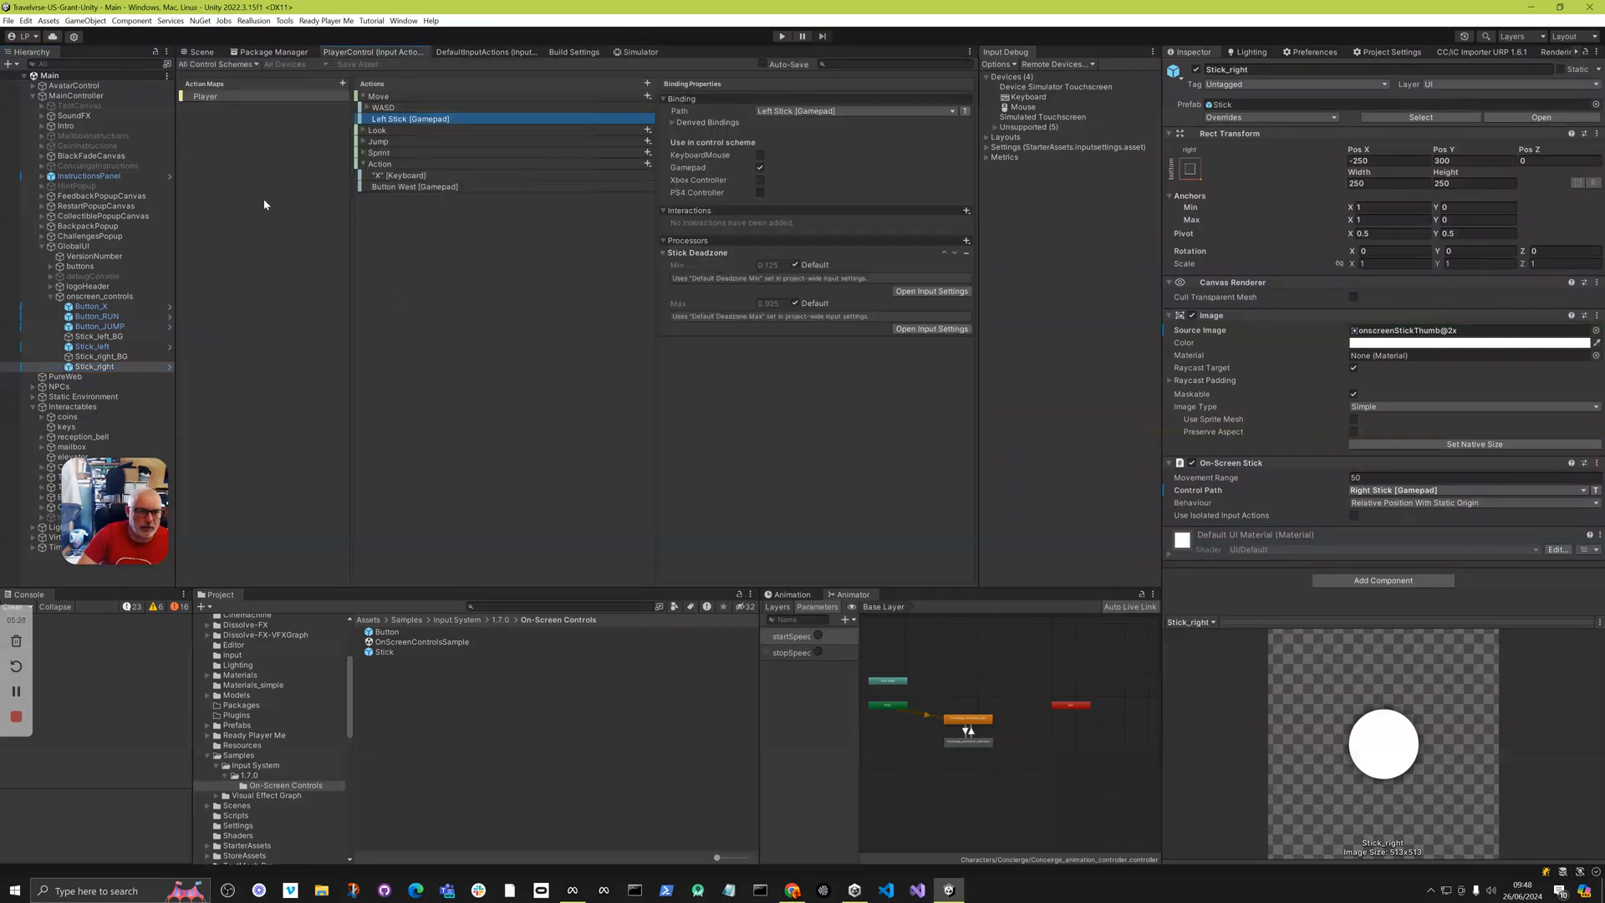
left_click(362, 131)
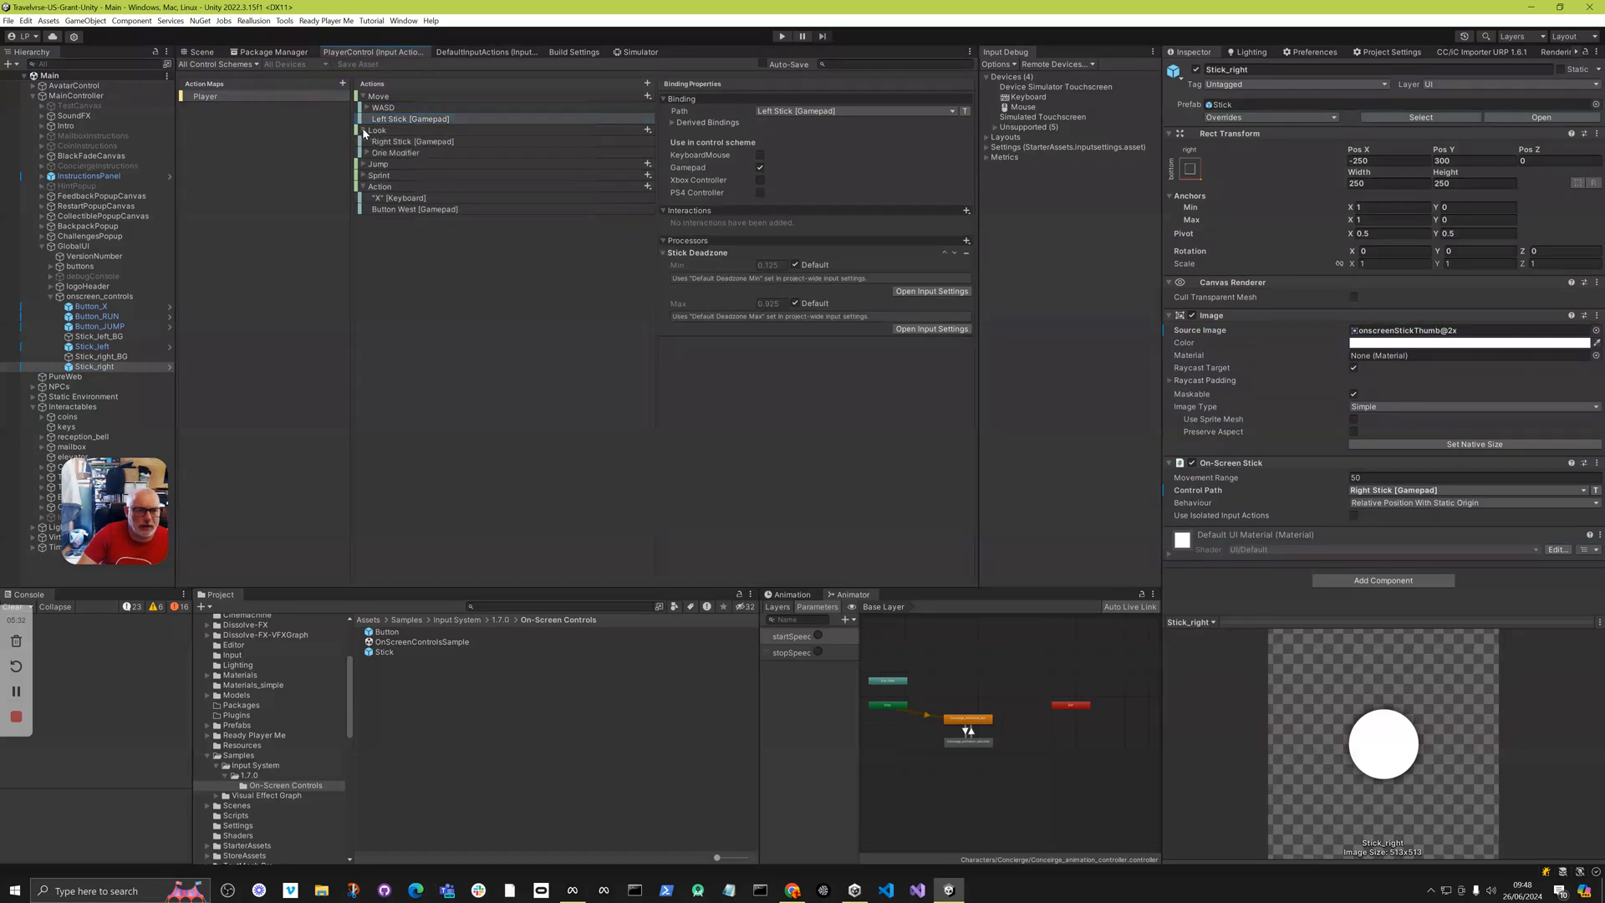
left_click(392, 120)
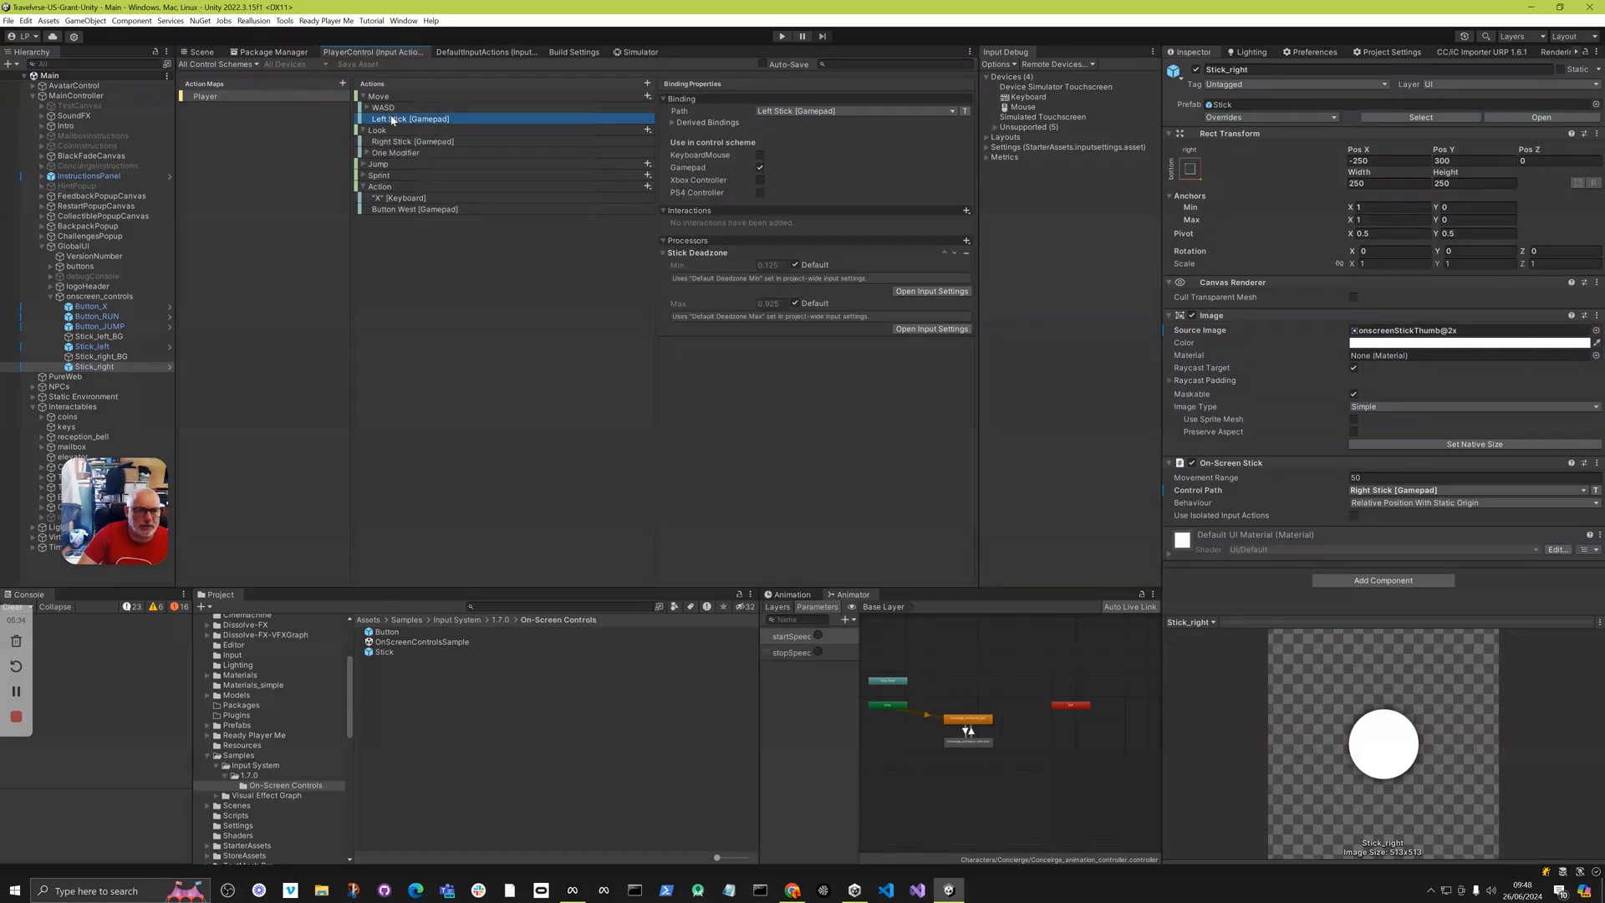
left_click(393, 142)
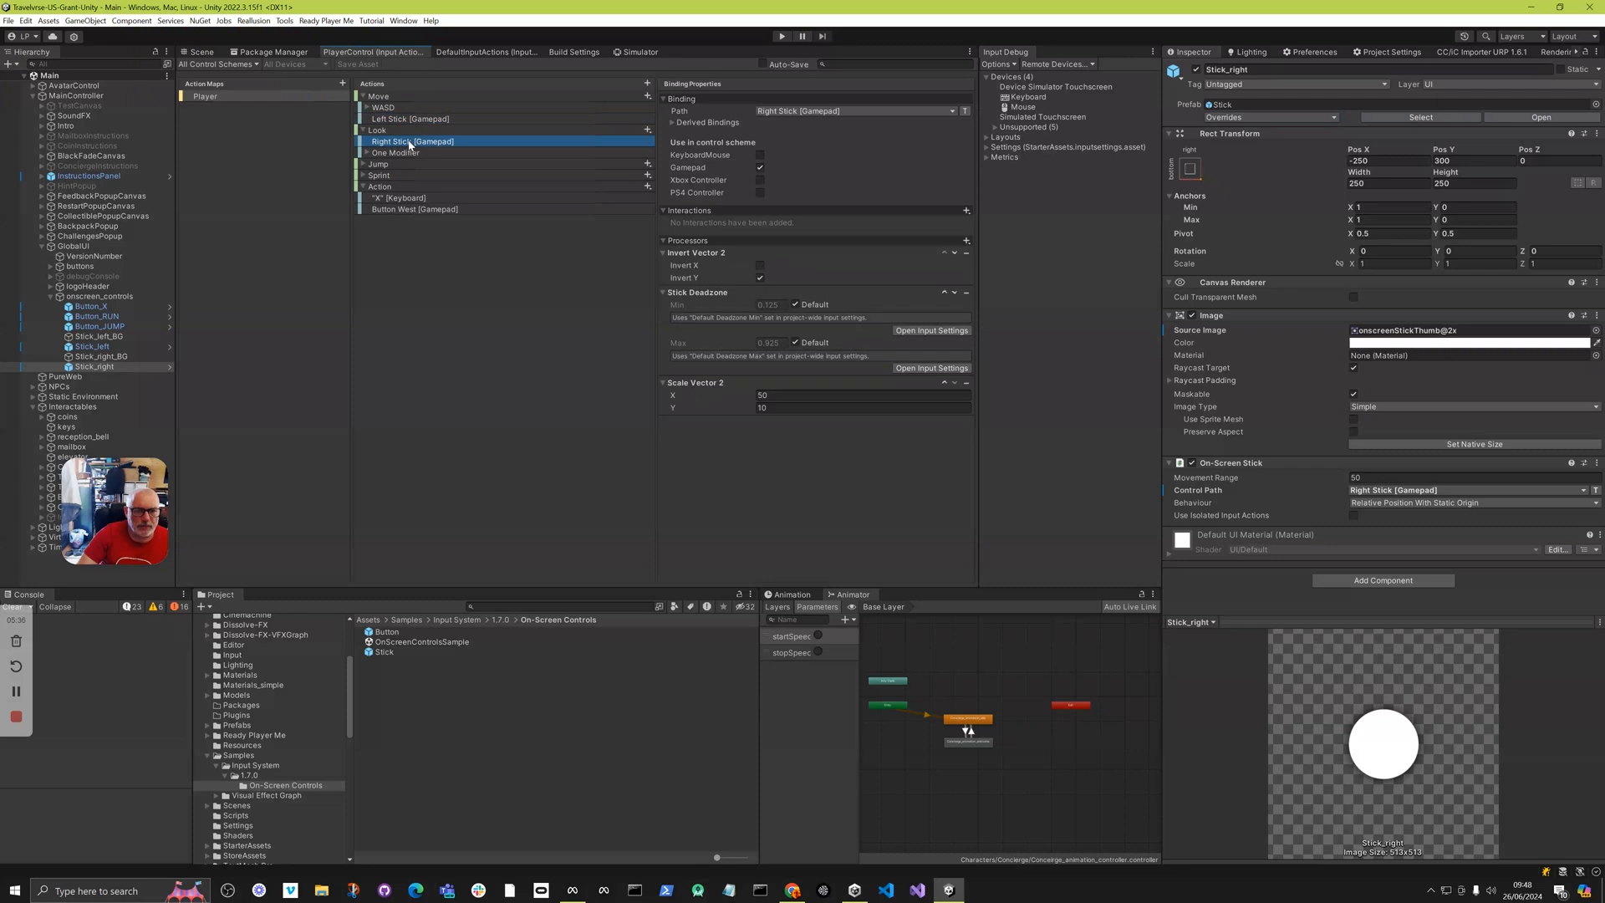
left_click(409, 119)
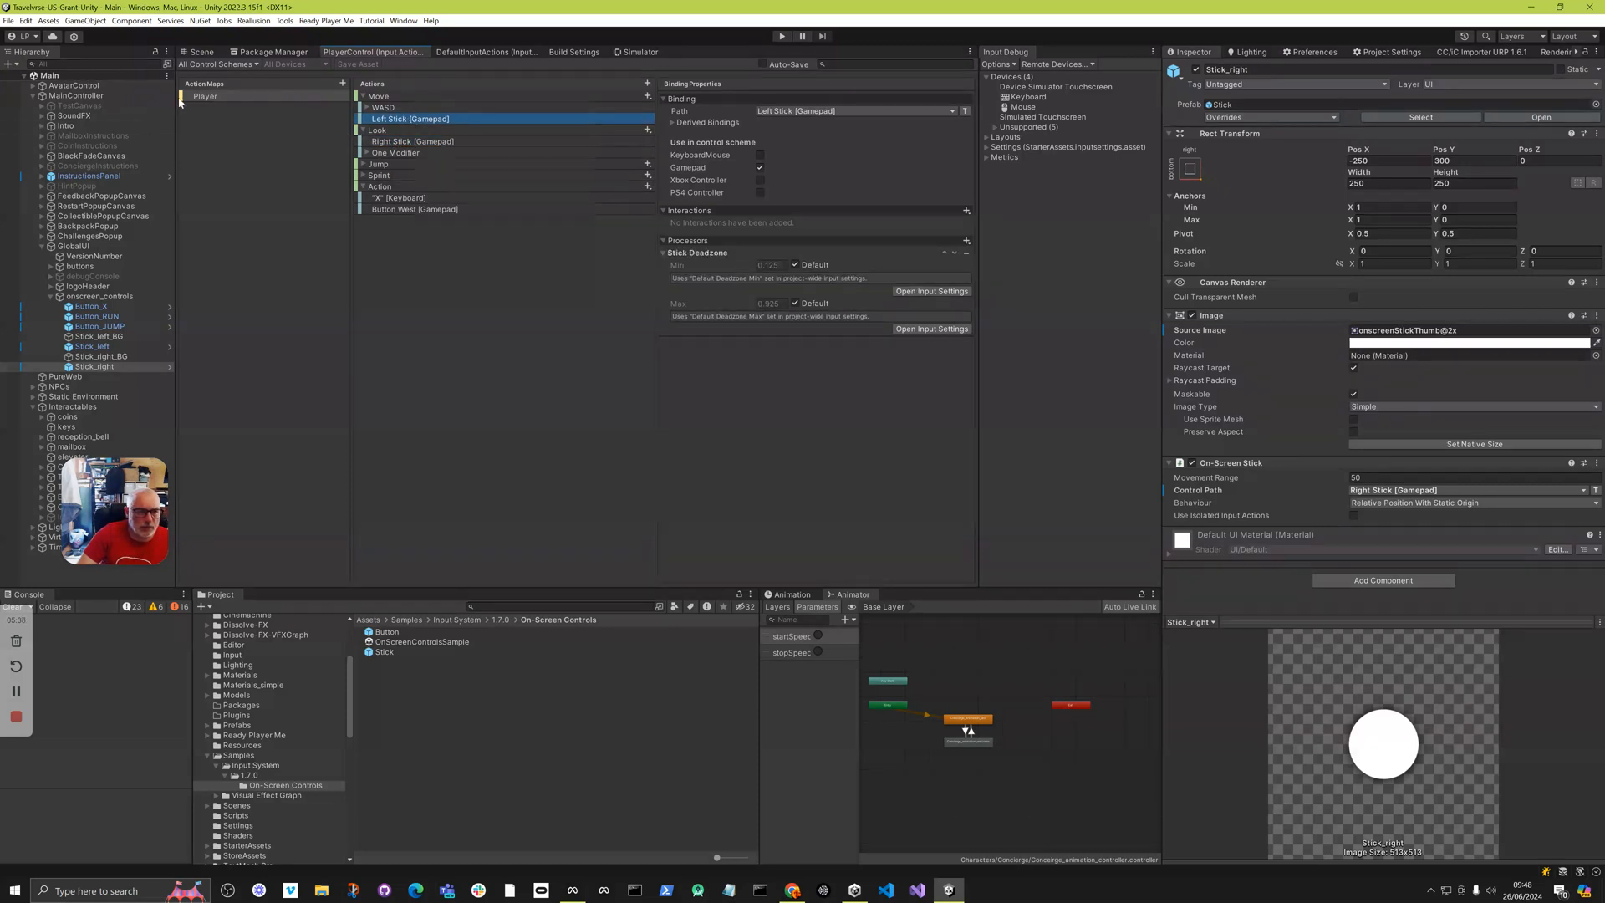
View the scene in a slightly wider viewport, and examine the processors on PlayerControl's stick bindings, including the Right Stick's Scale Vector 2 X and Y.
left_click(201, 52)
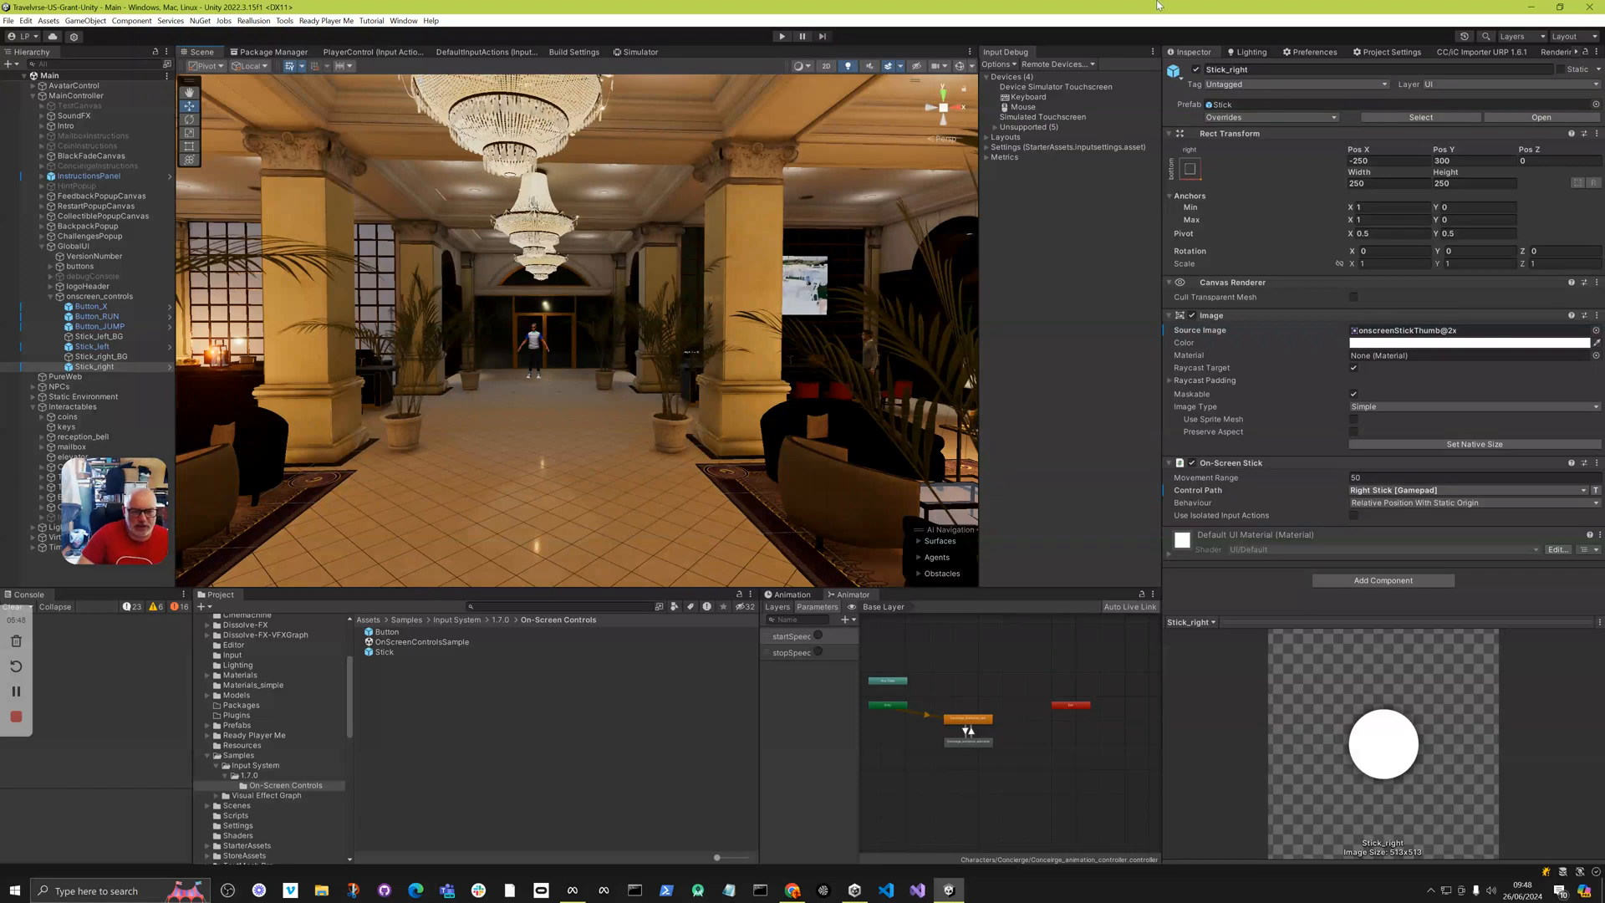
left_click_drag(979, 292, 1011, 292)
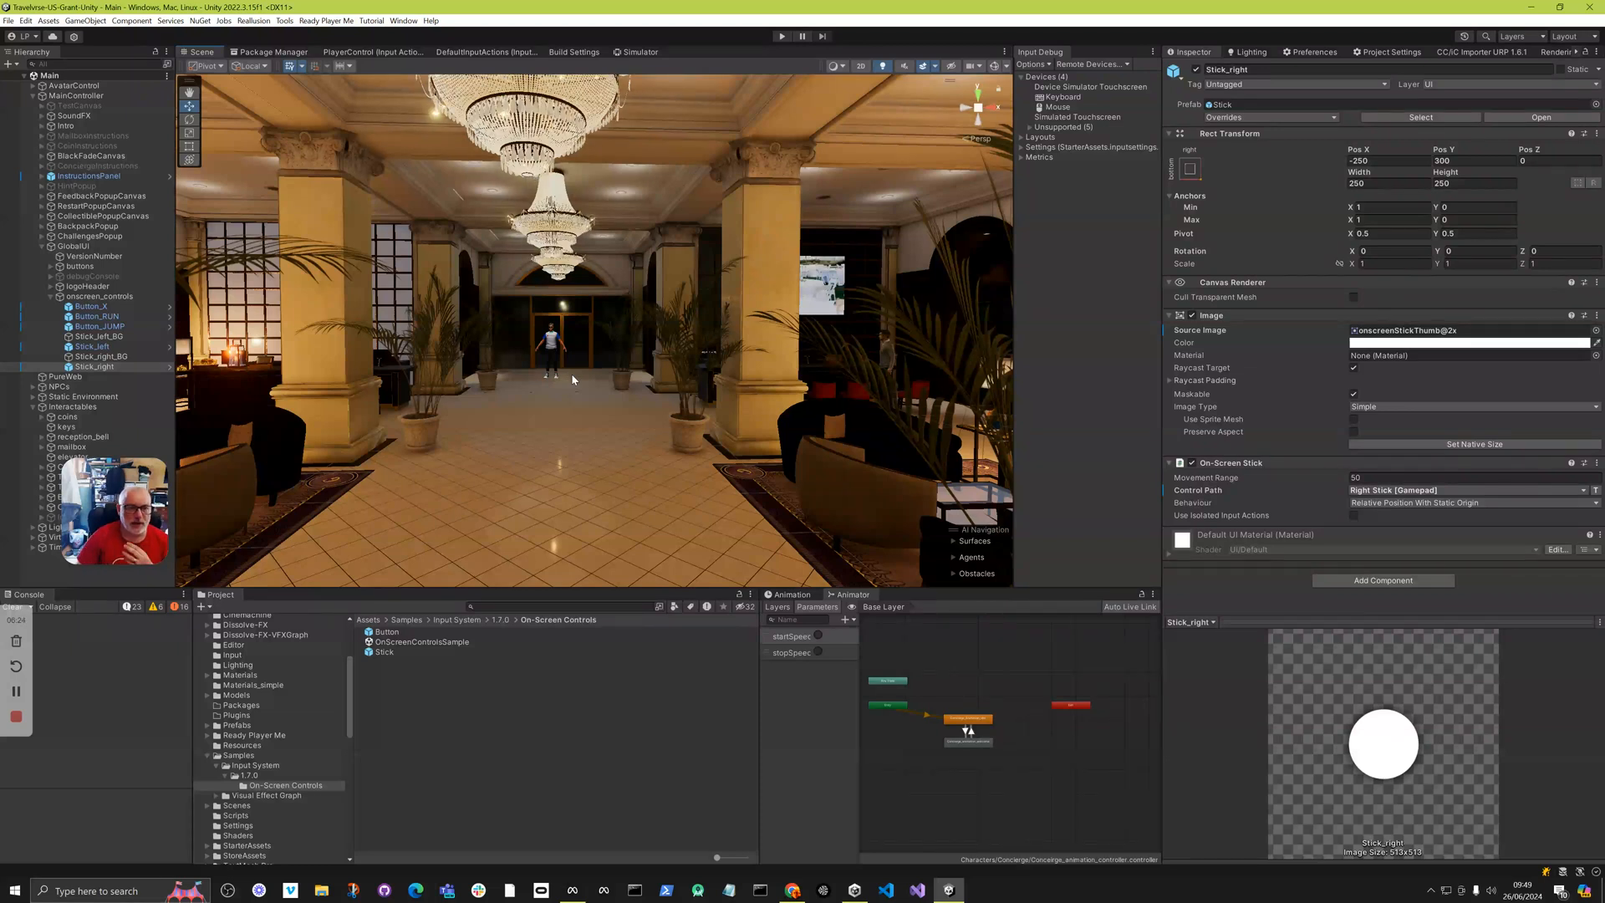
left_click(369, 54)
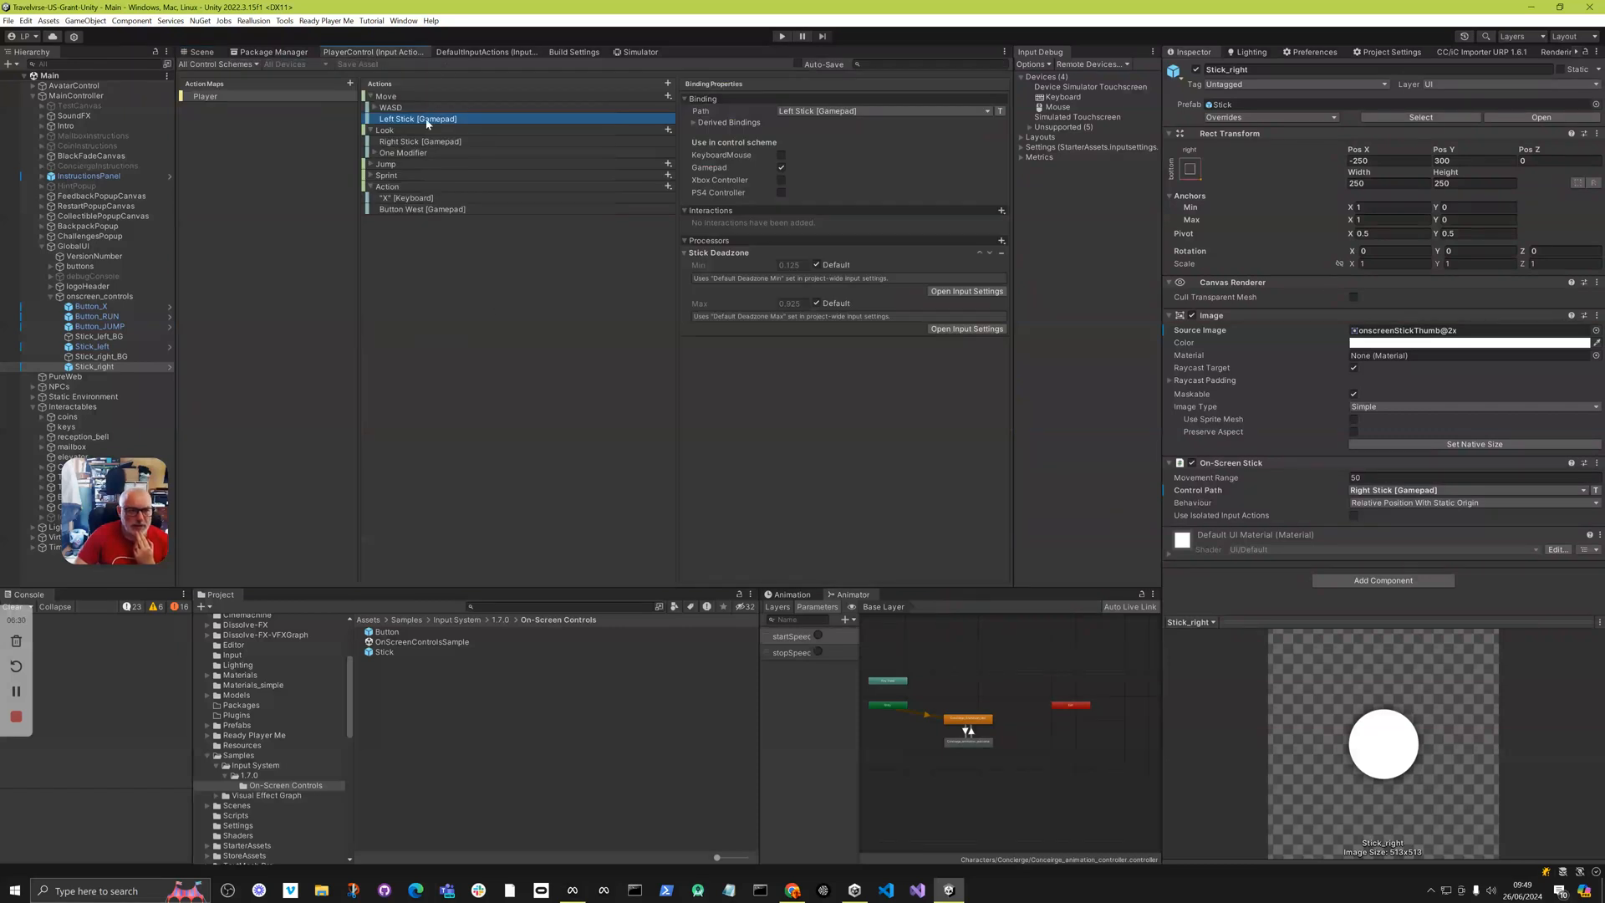
left_click(408, 144)
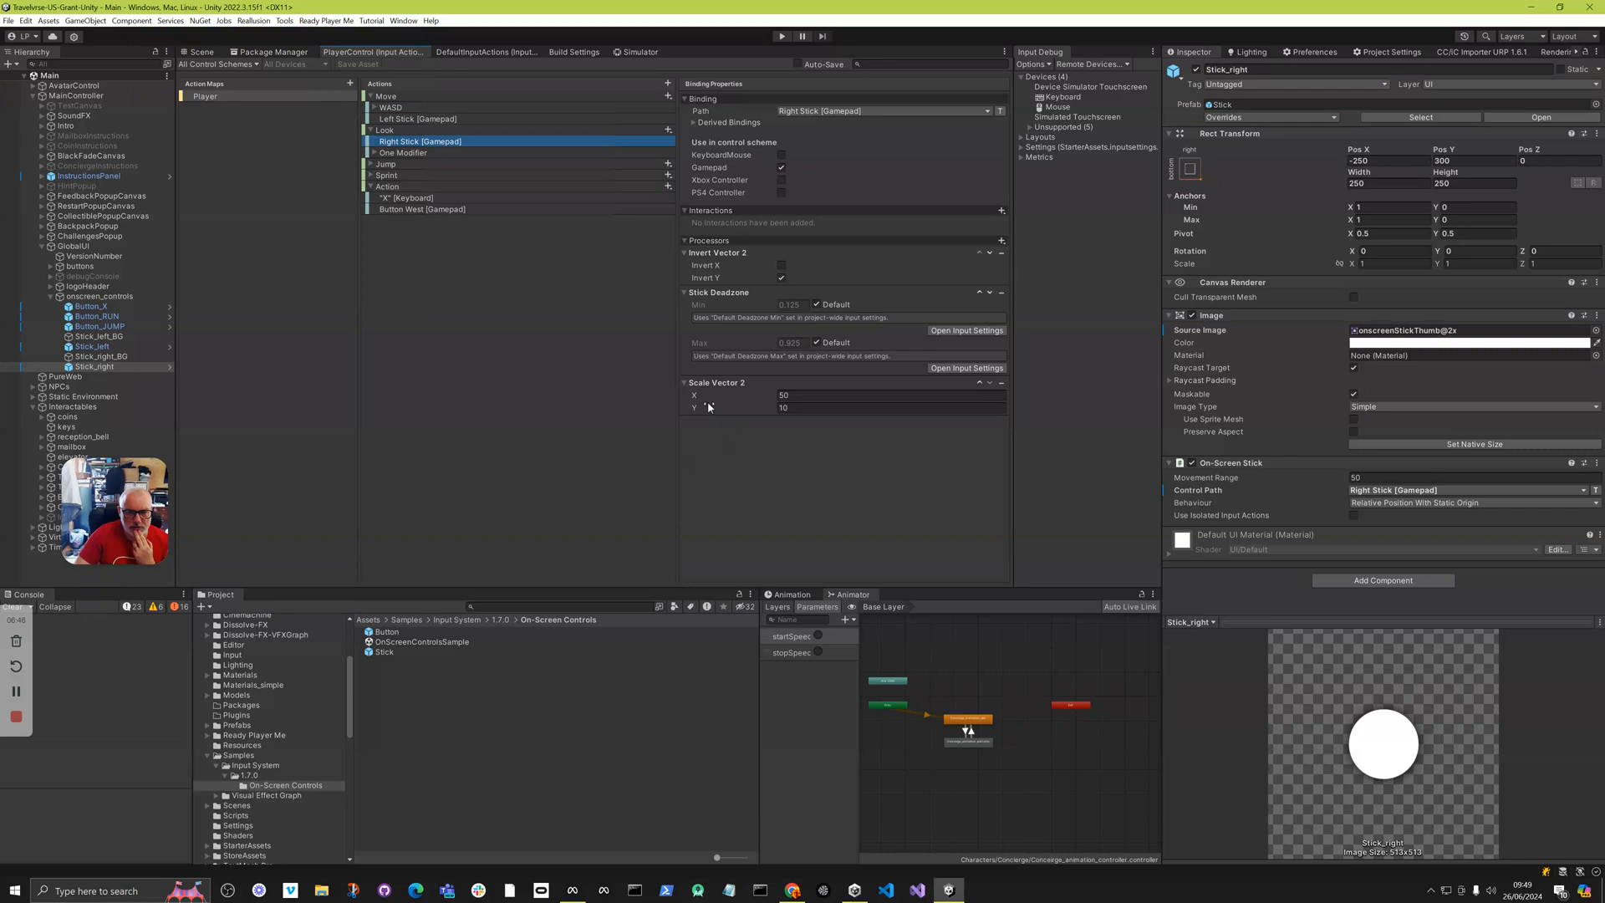
left_click(786, 395)
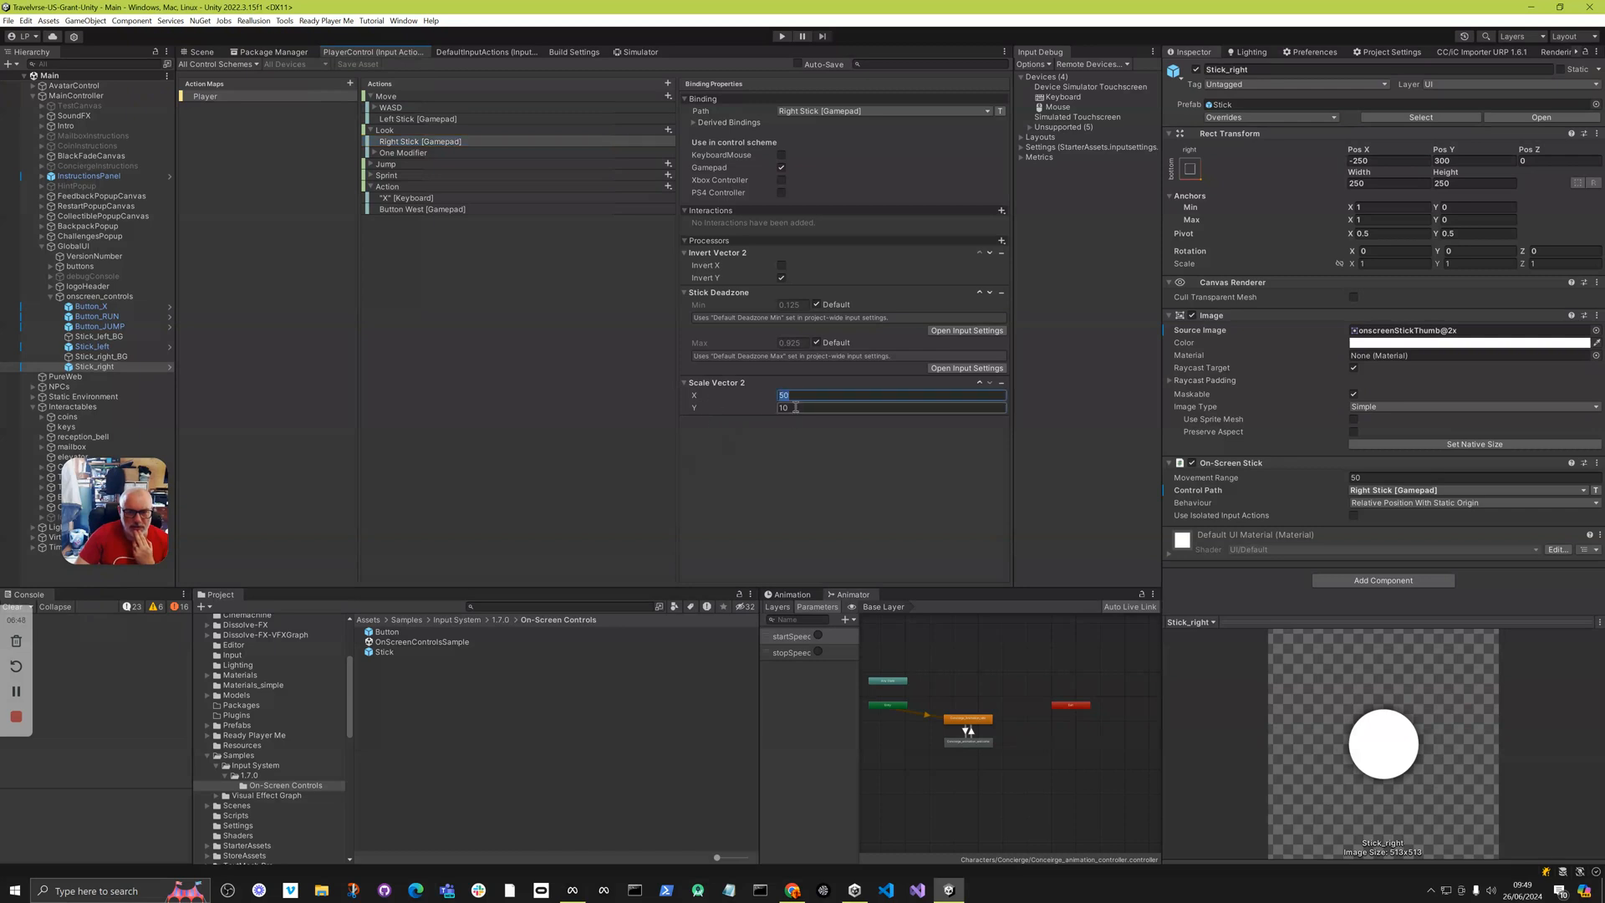
left_click(795, 407)
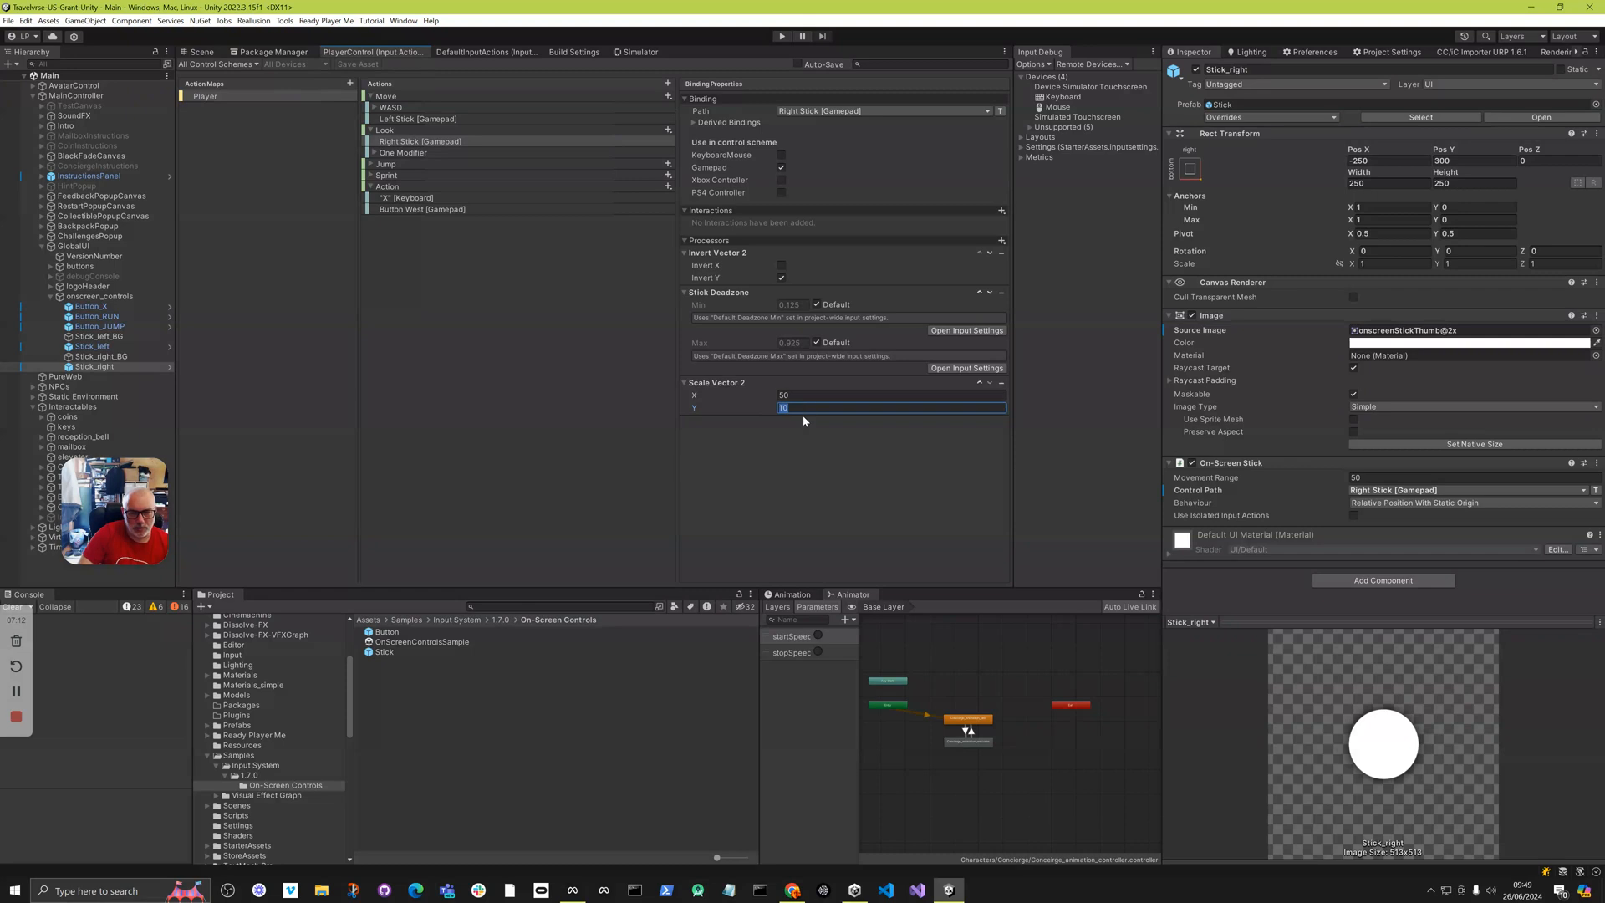
left_click(795, 409)
left_click(796, 395)
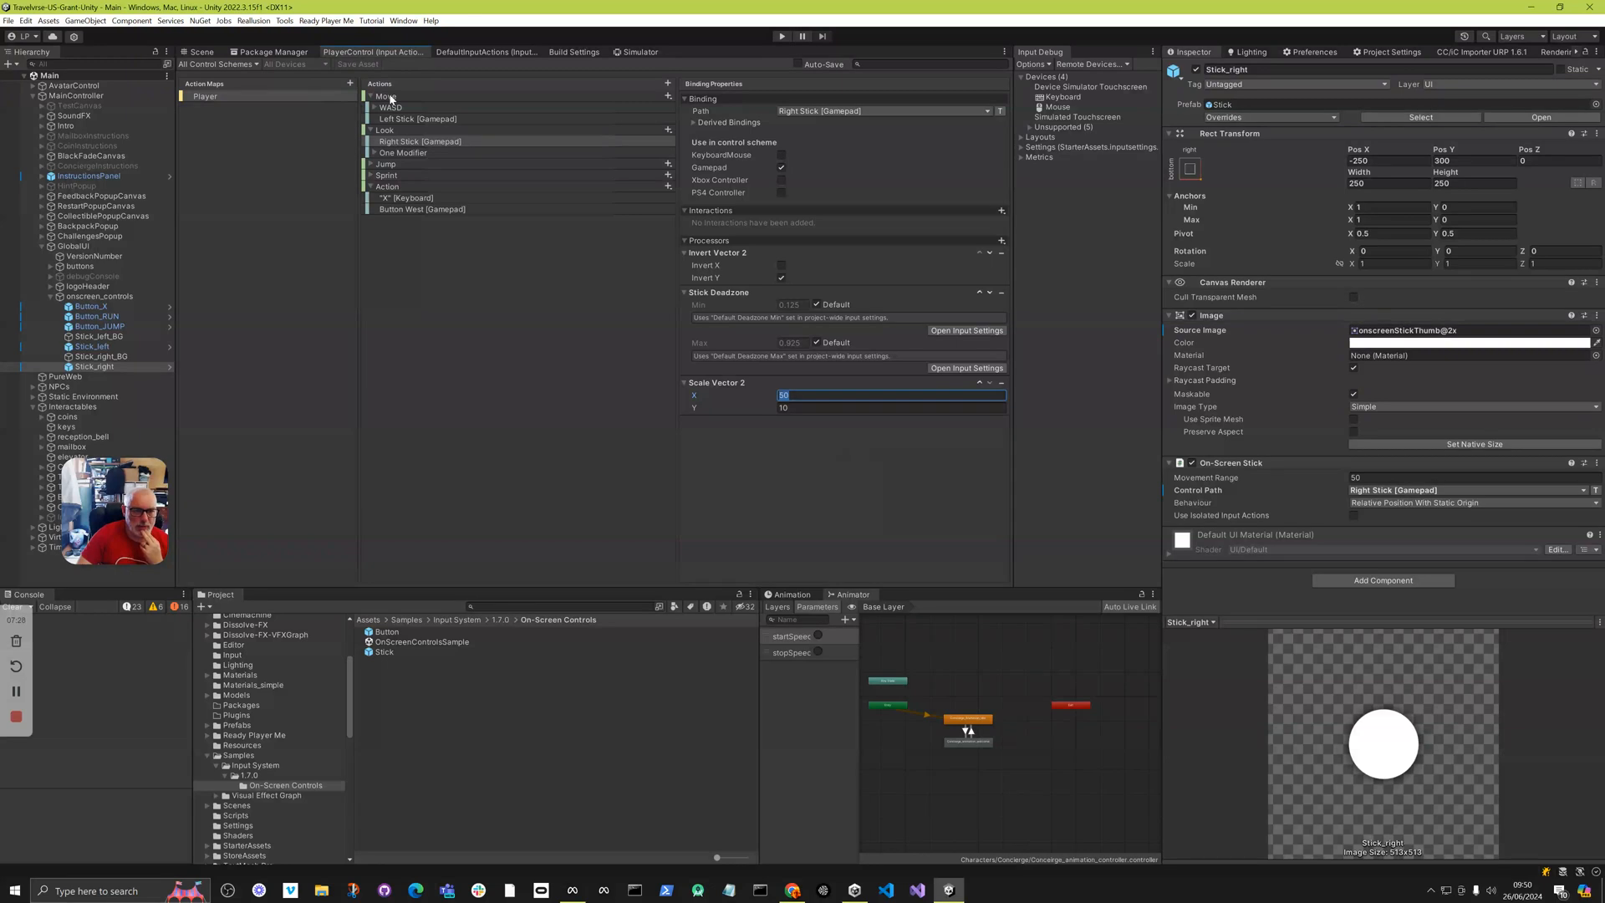
left_click(389, 121)
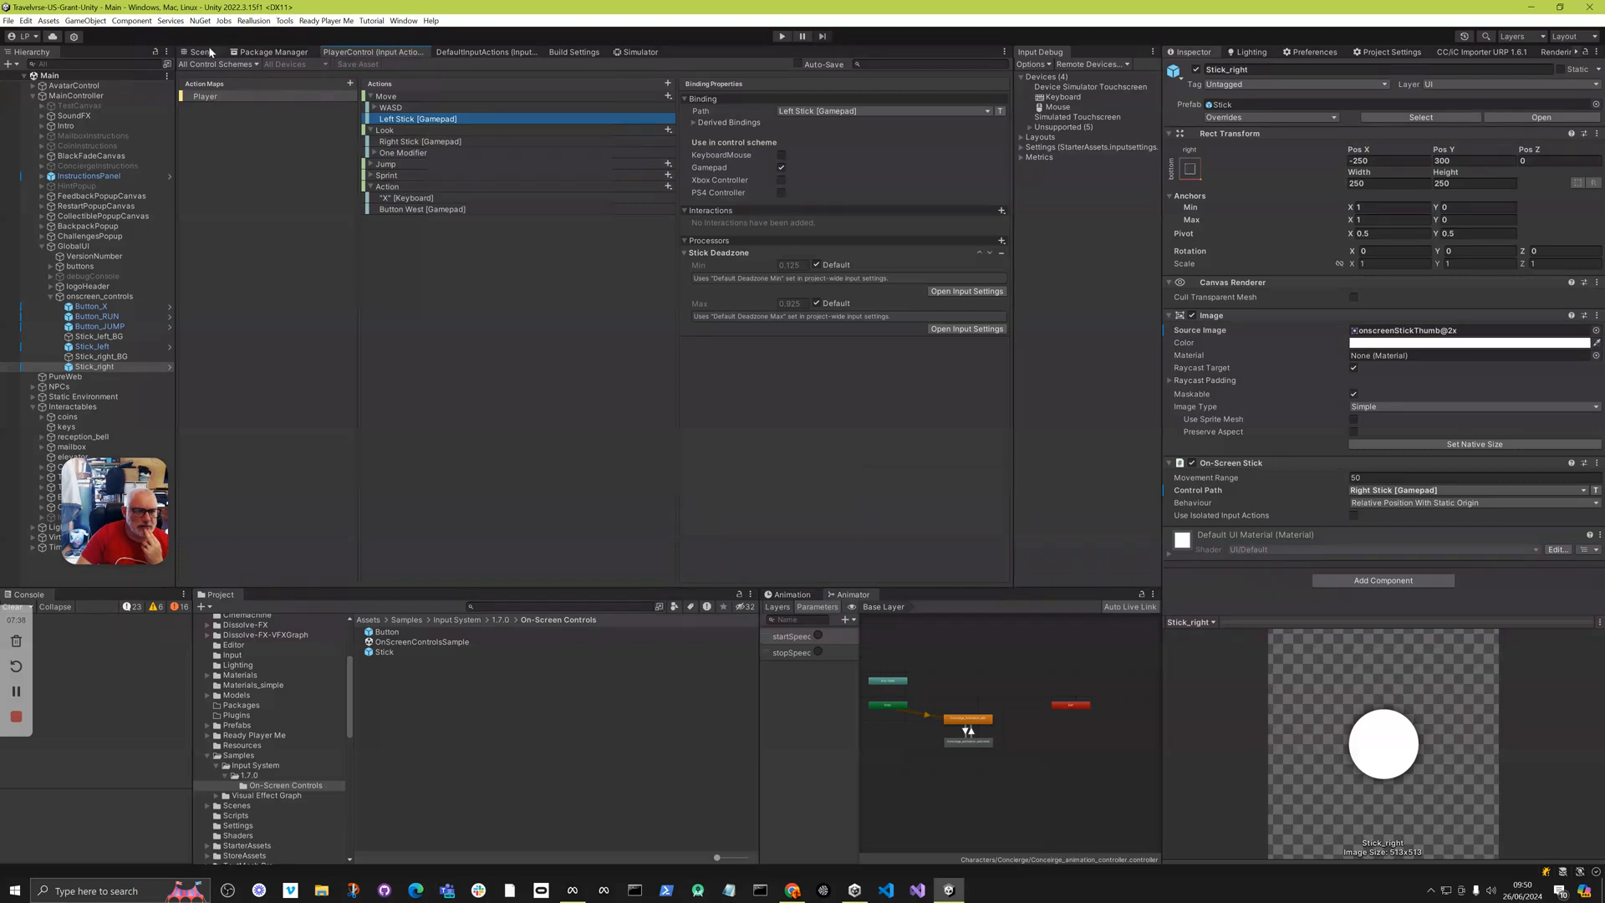
Run the project in the device simulator and test the on-screen JUMP button twice.
left_click(626, 53)
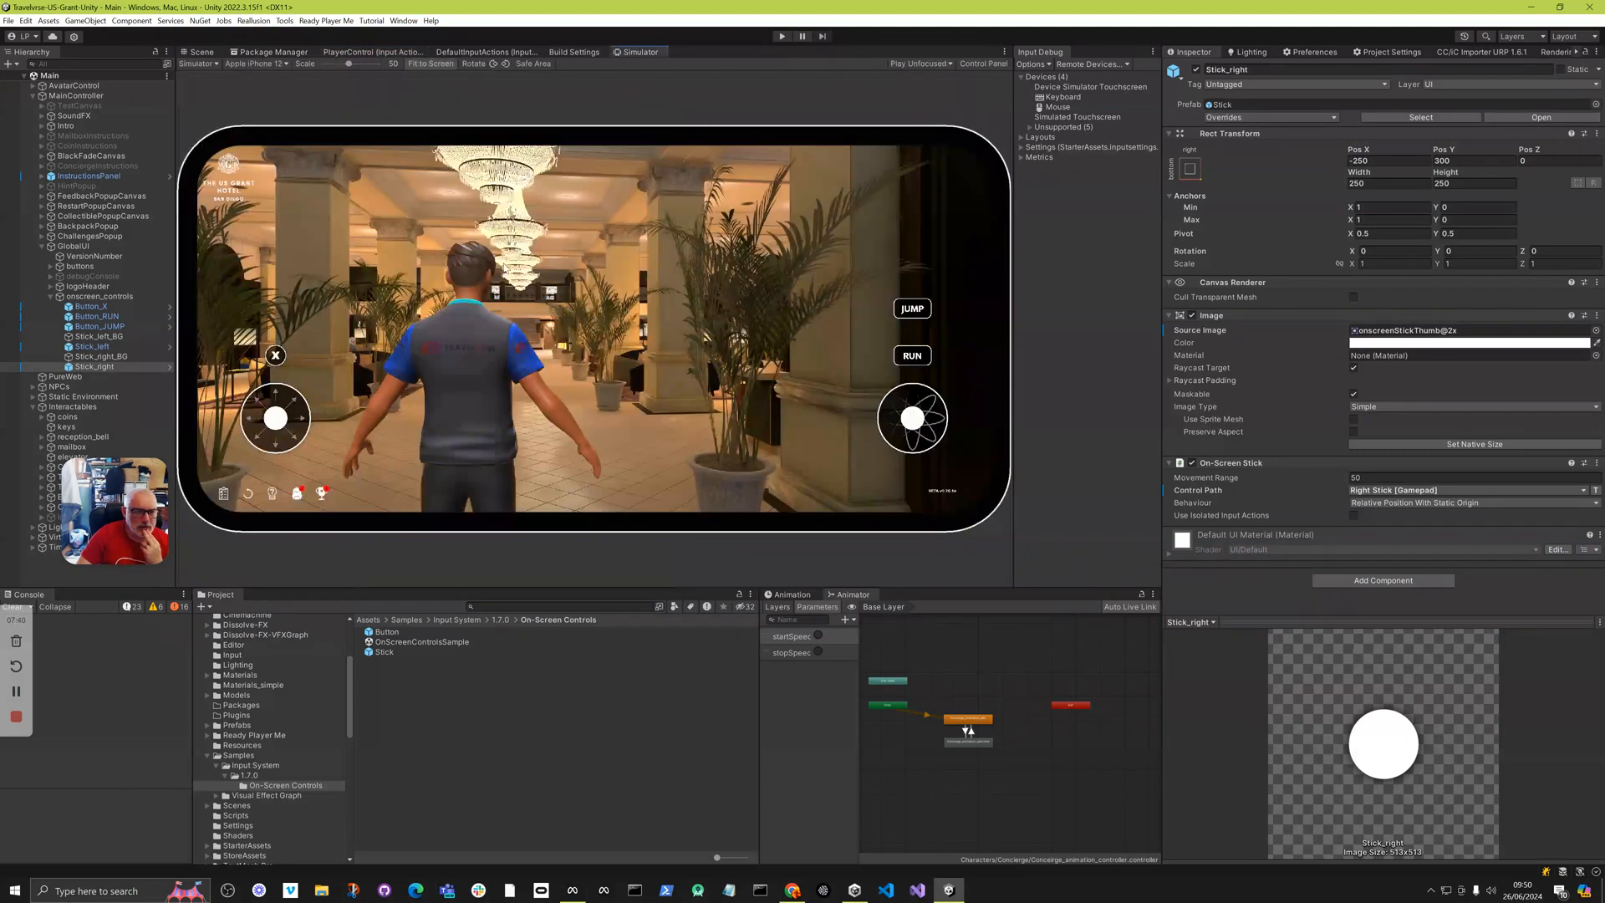
left_click(782, 36)
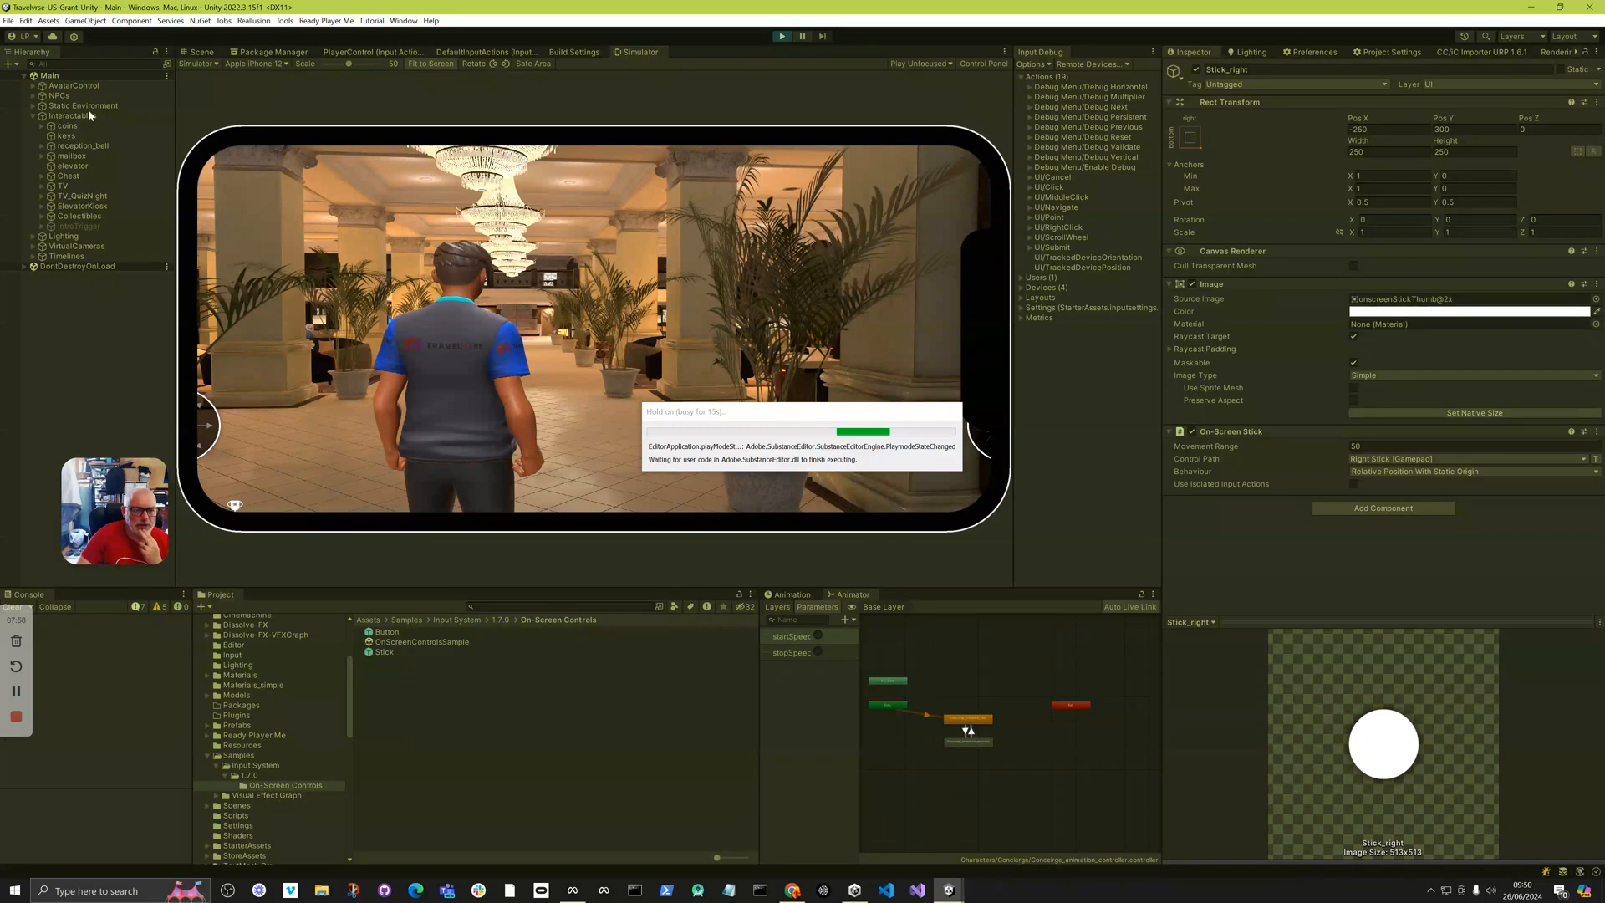
left_click(234, 64)
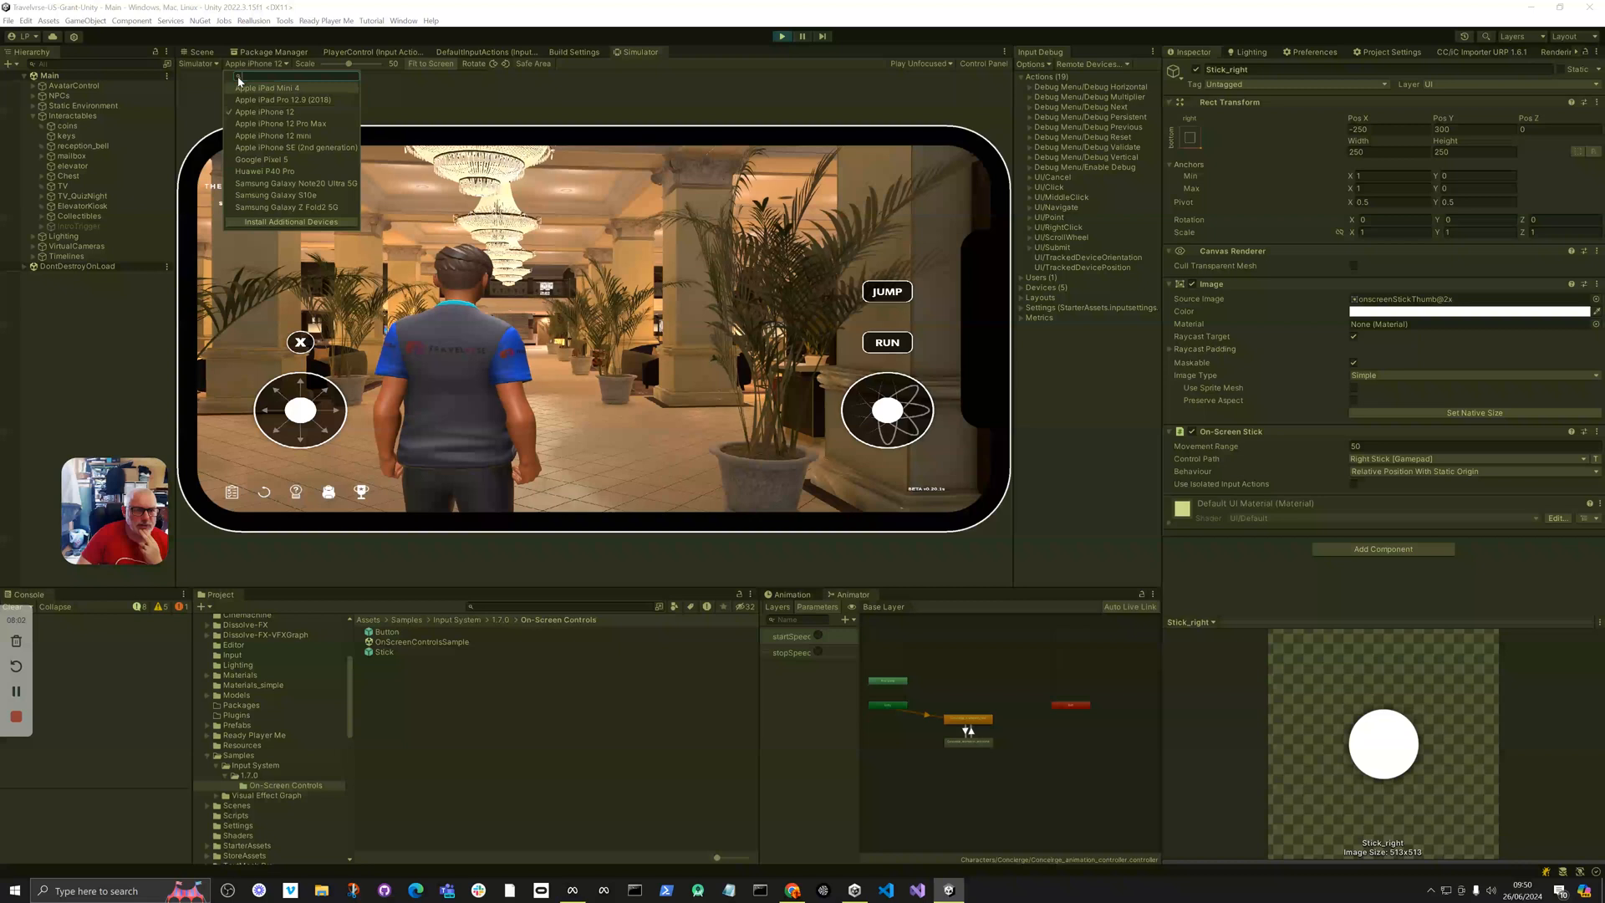
left_click(209, 88)
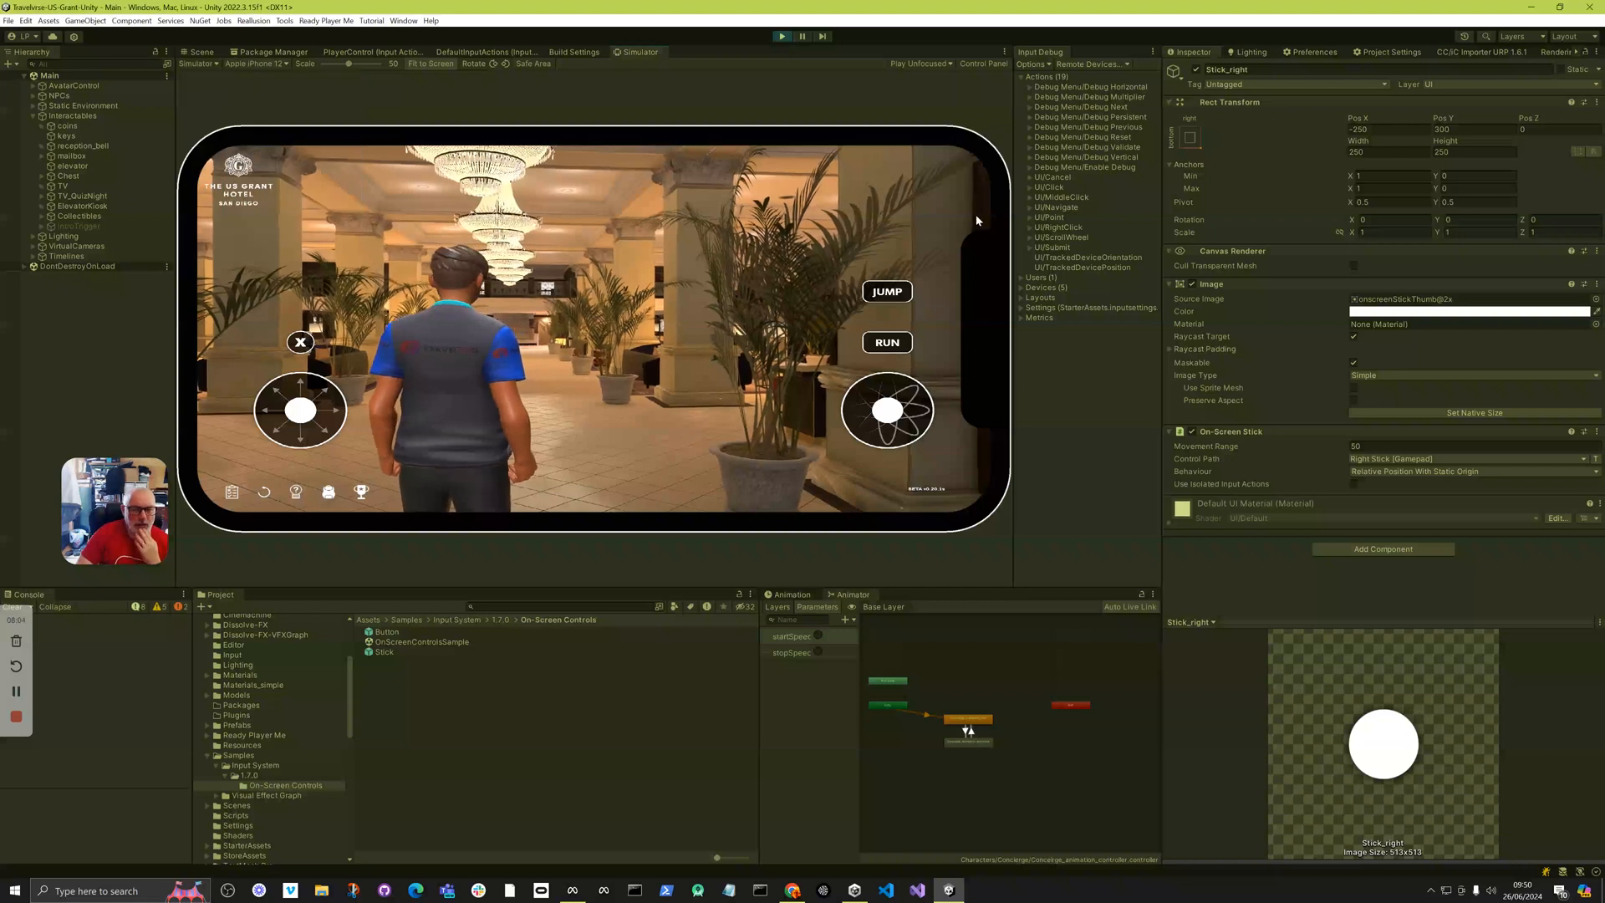
left_click(885, 291)
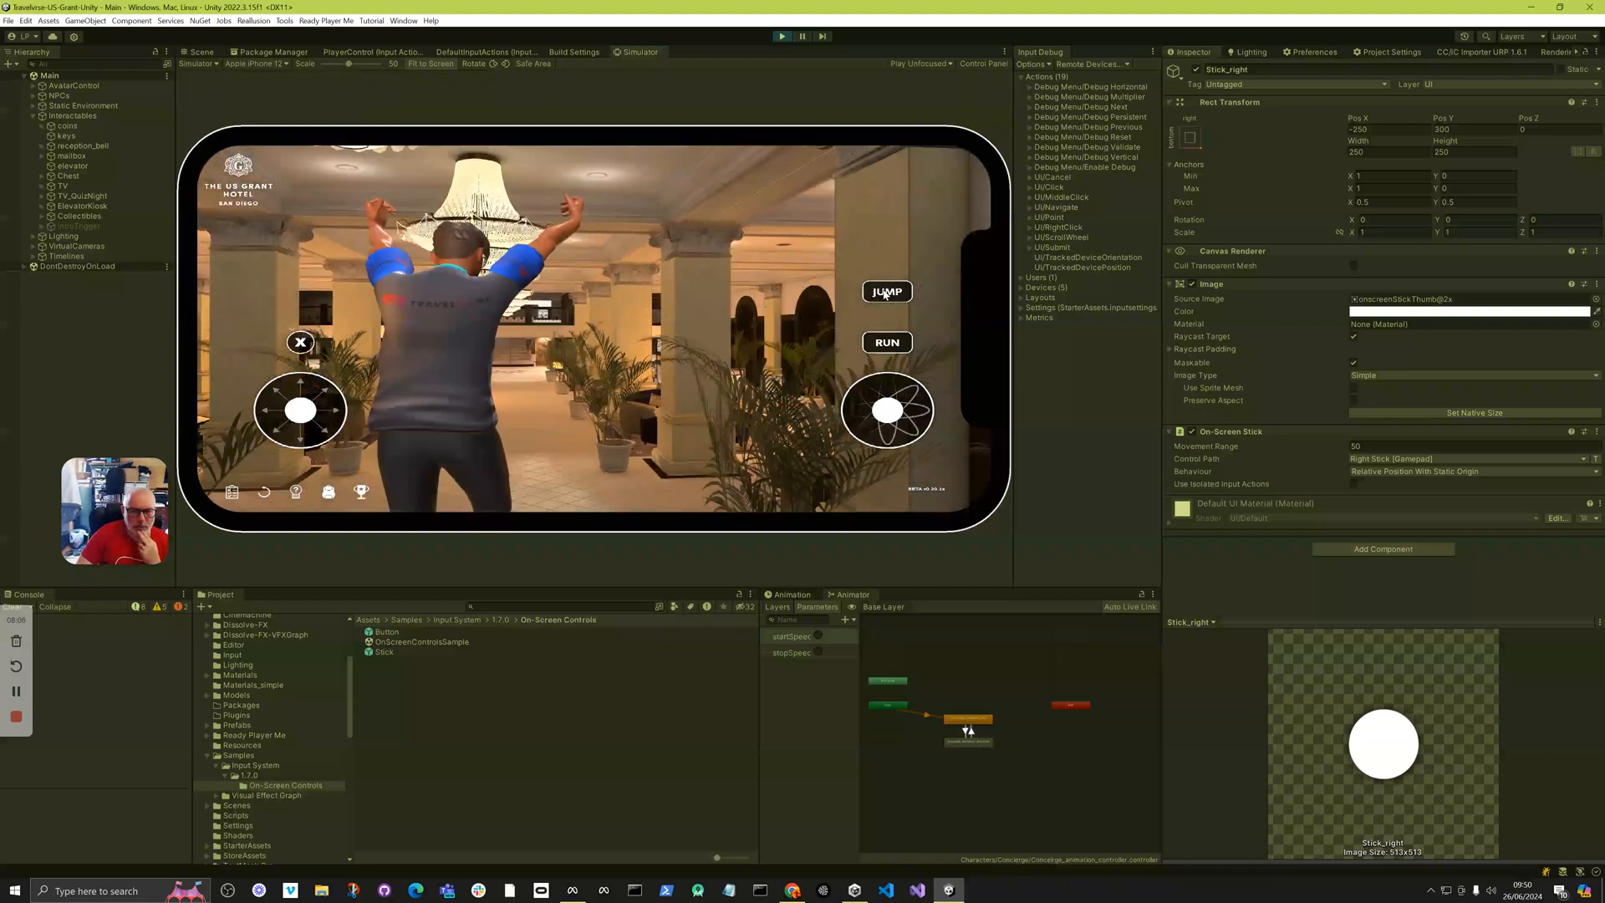
left_click(881, 293)
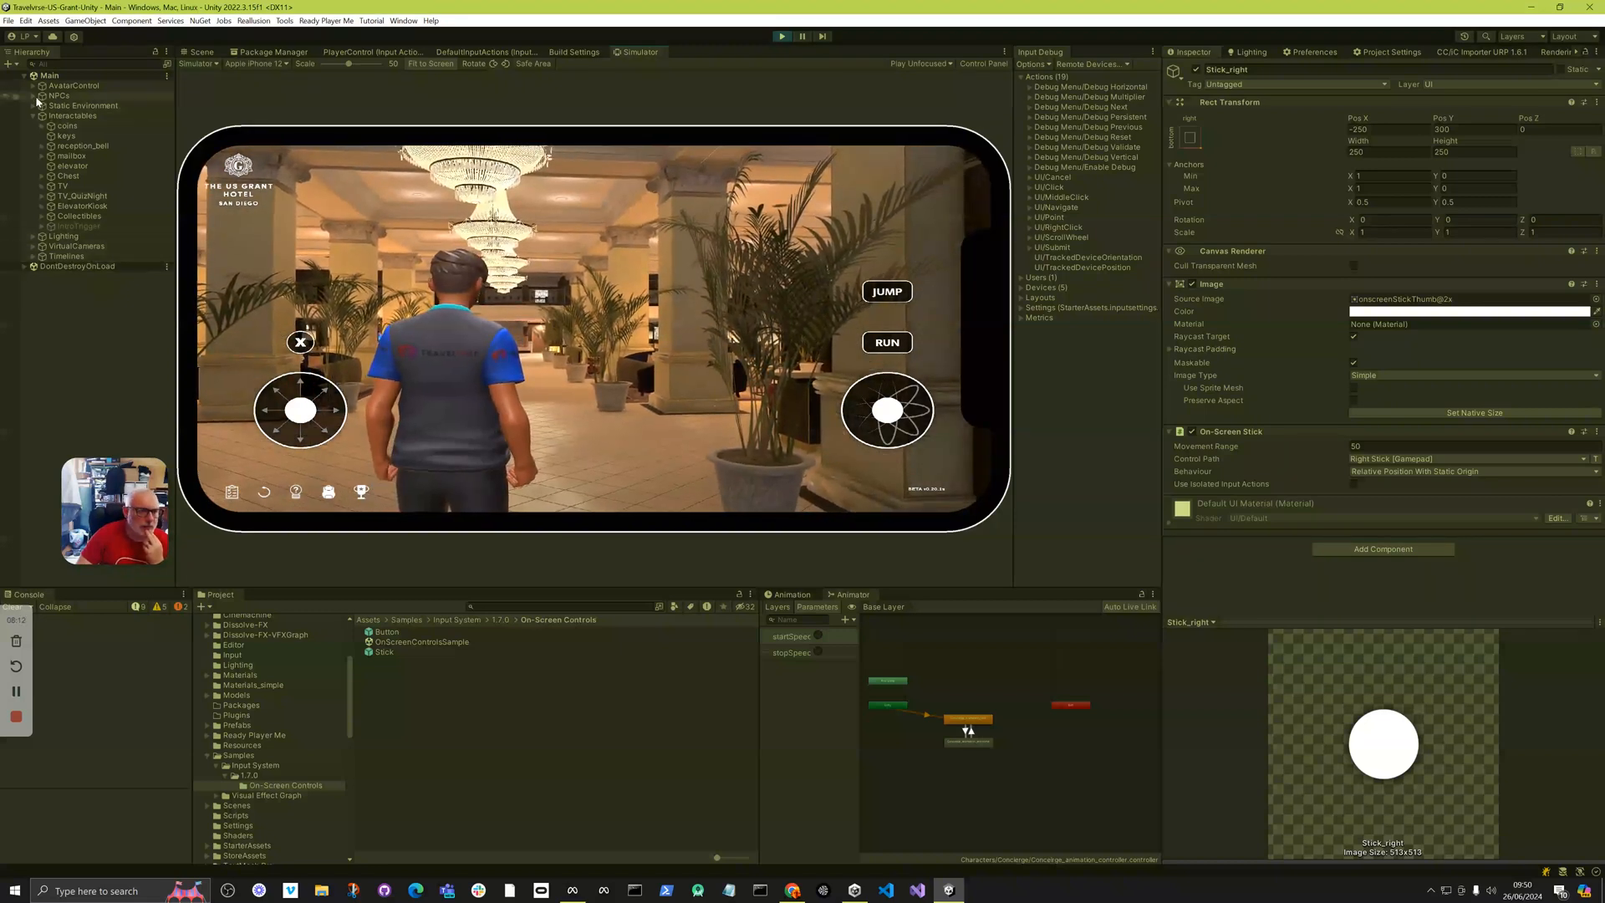
Expand DontDestroyOnLoad in the running scene and inspect the On-Screen Button control path of Button_JUMP.
left_click(25, 266)
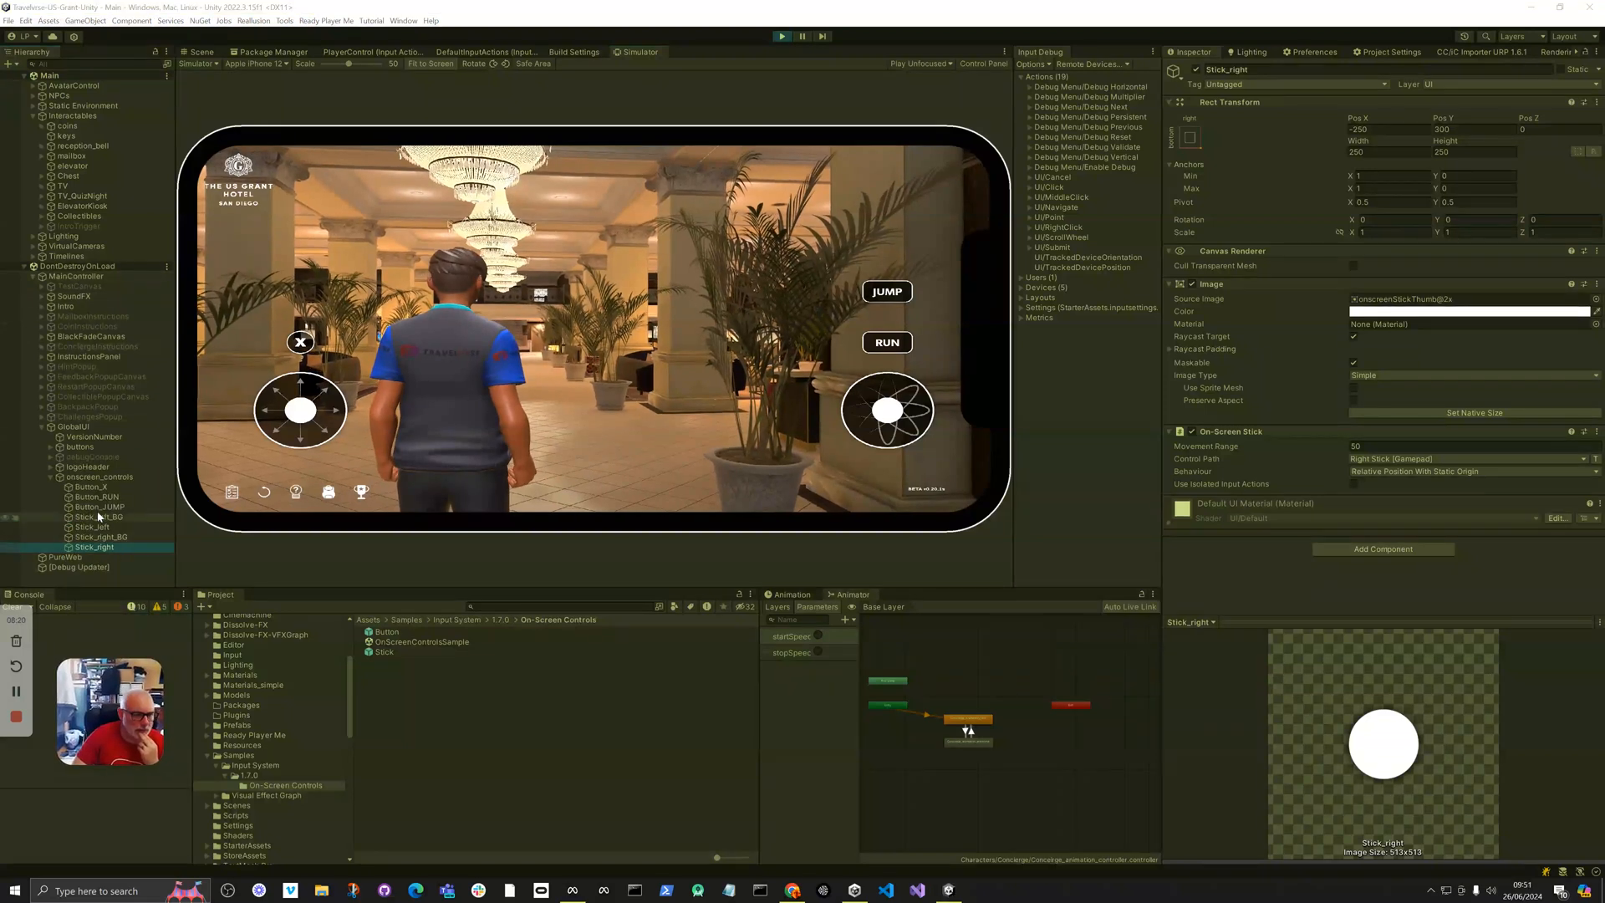
left_click(99, 507)
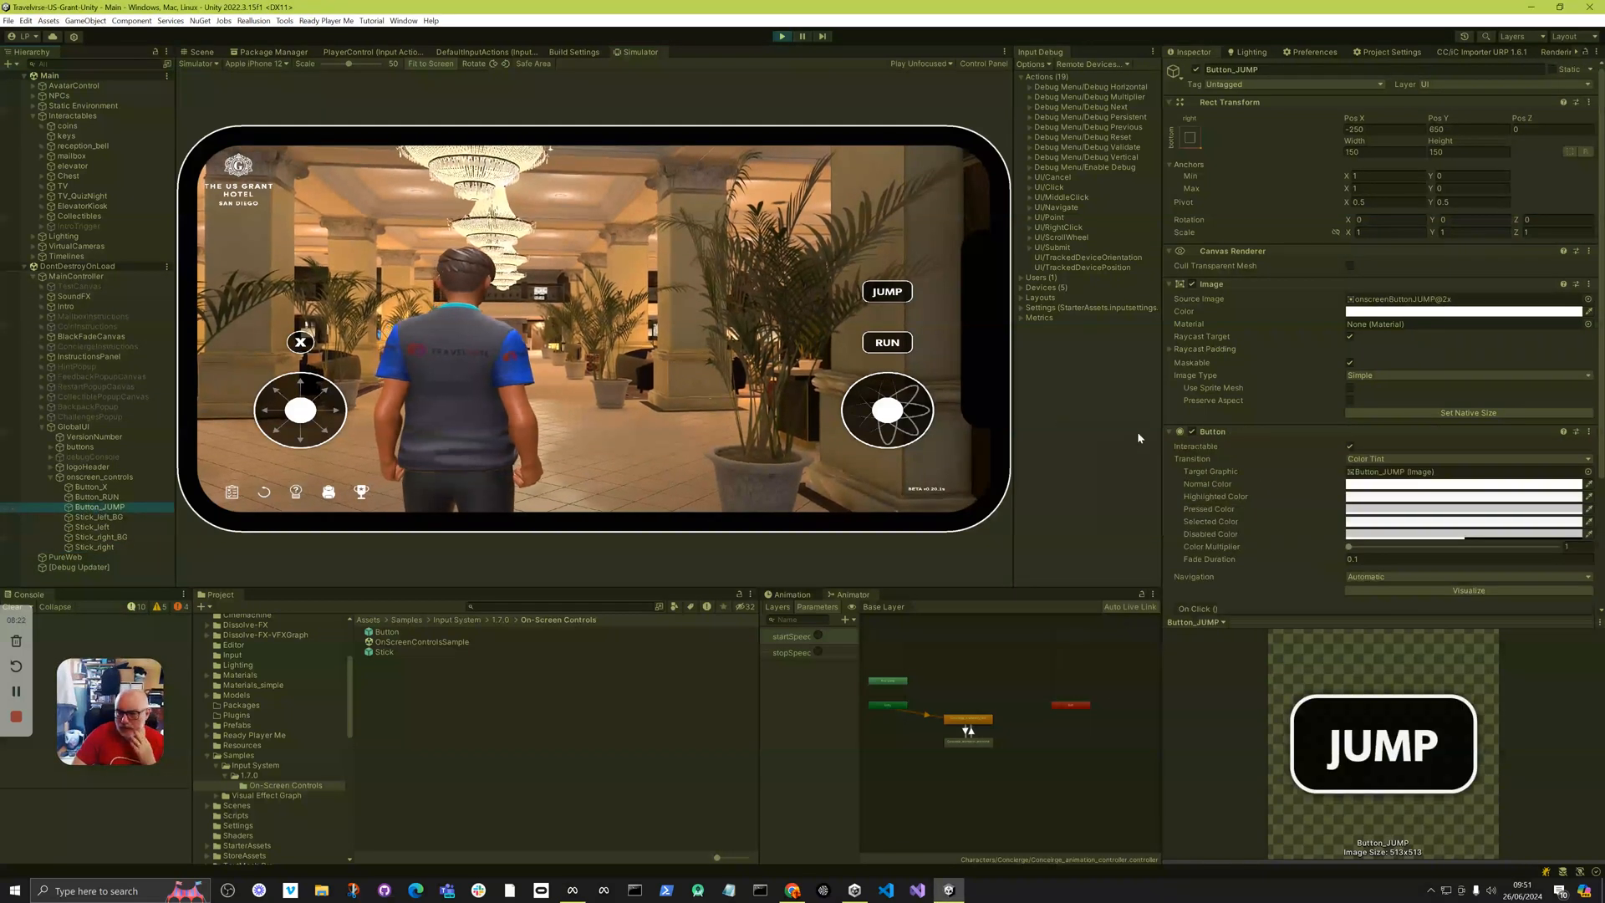
scroll(1190, 441, "down", 4)
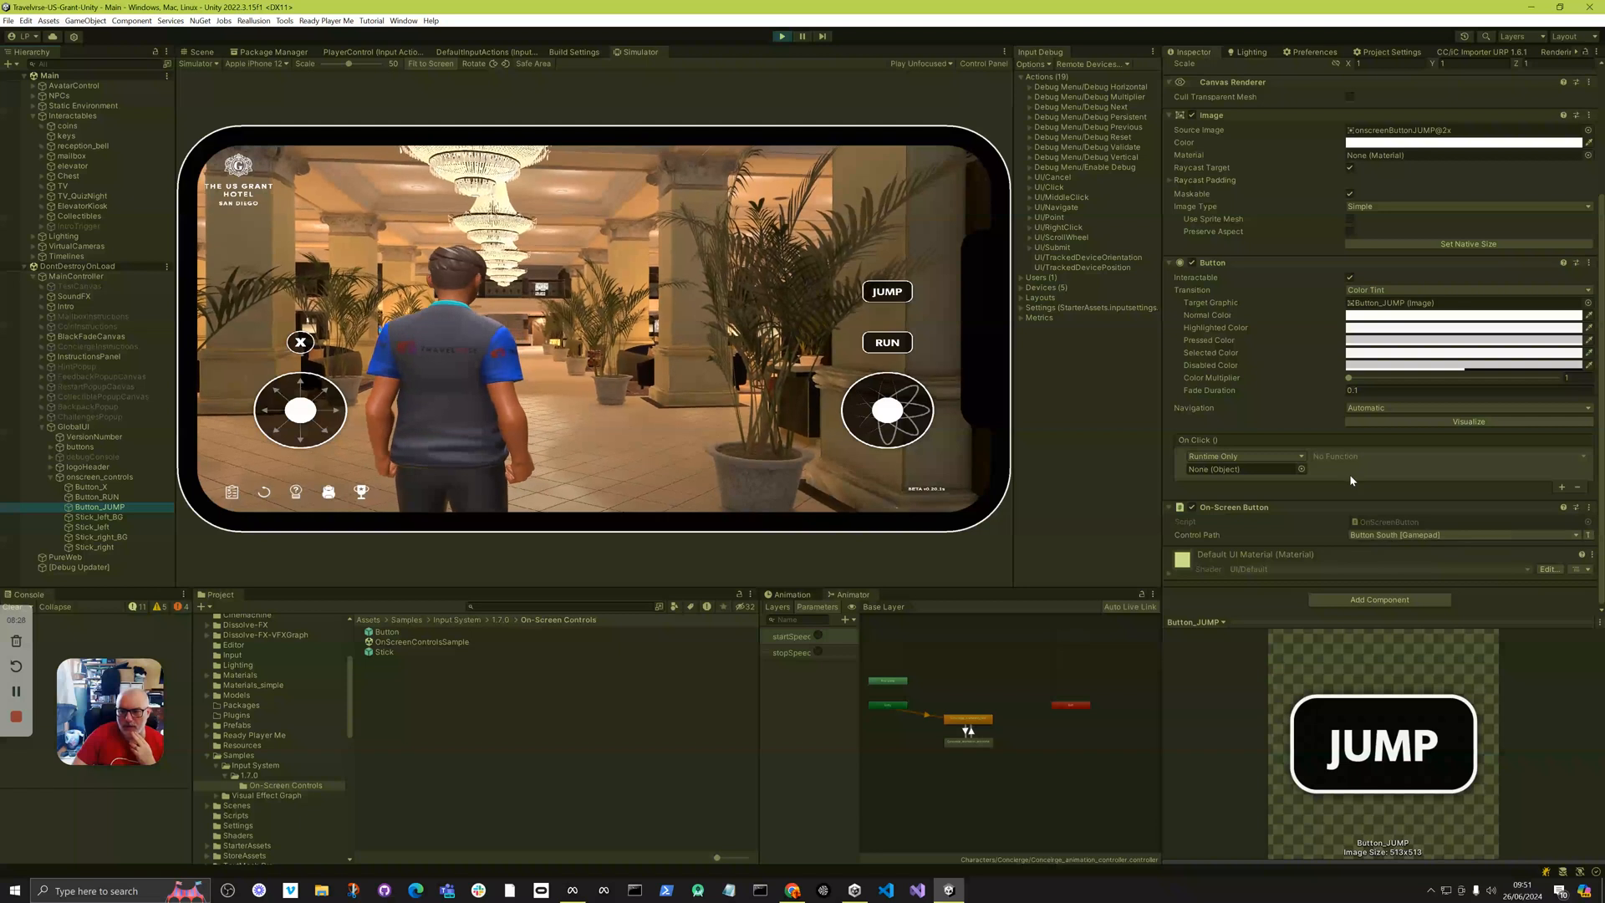
Expand Jump in PlayerControl and examine its Space keyboard and Button South gamepad bindings for comparison with Button_JUMP's control path.
left_click(369, 53)
left_click(369, 164)
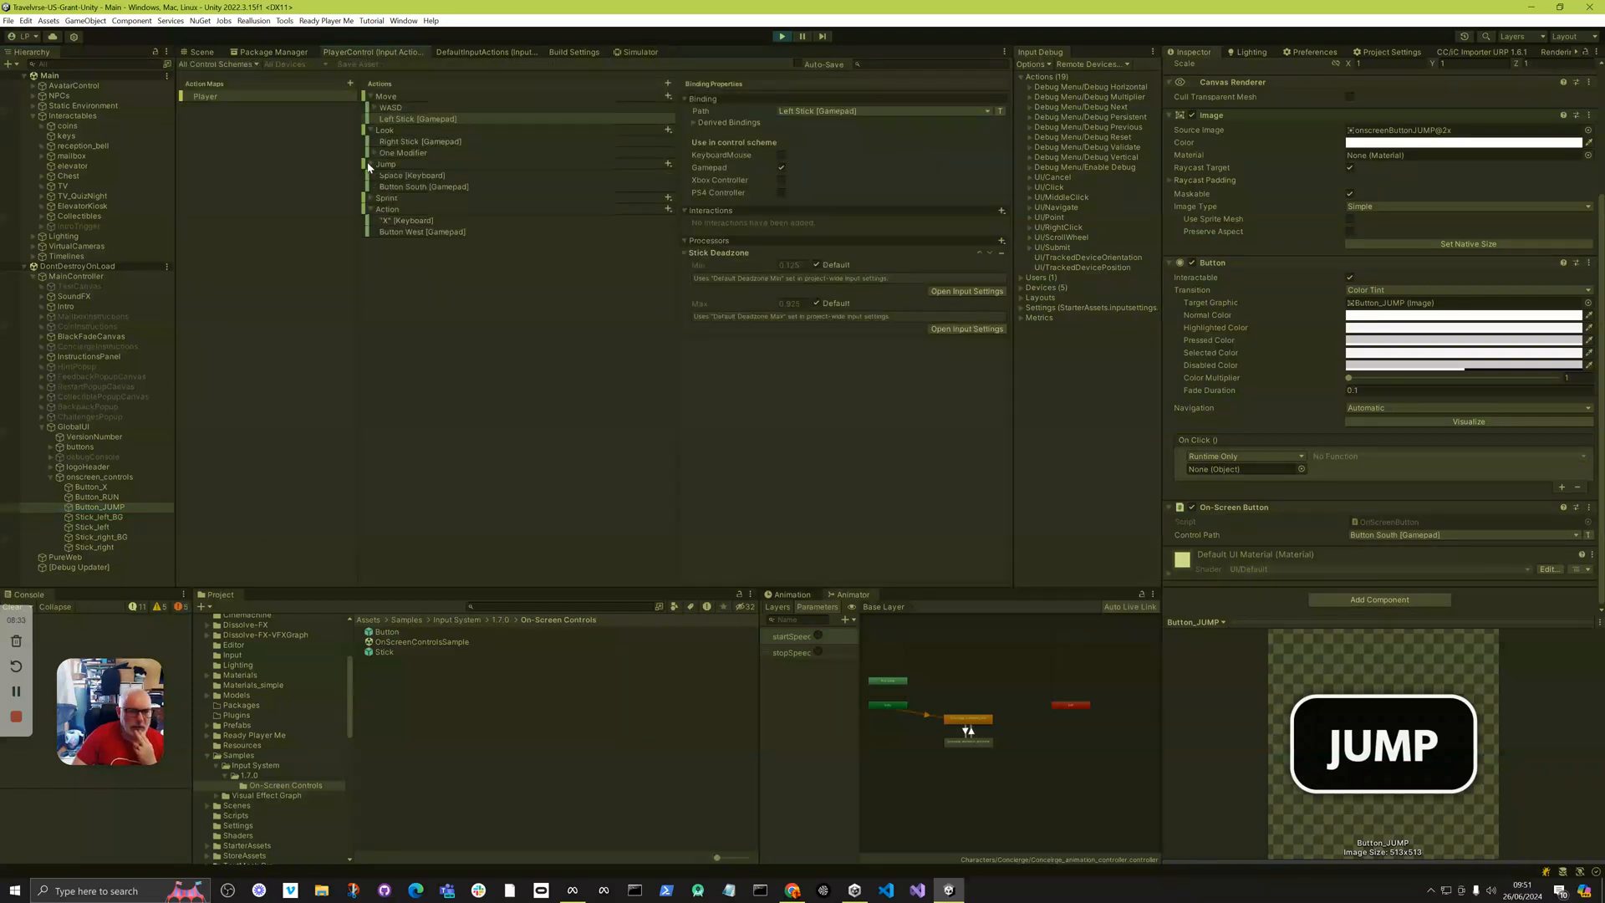
left_click(424, 188)
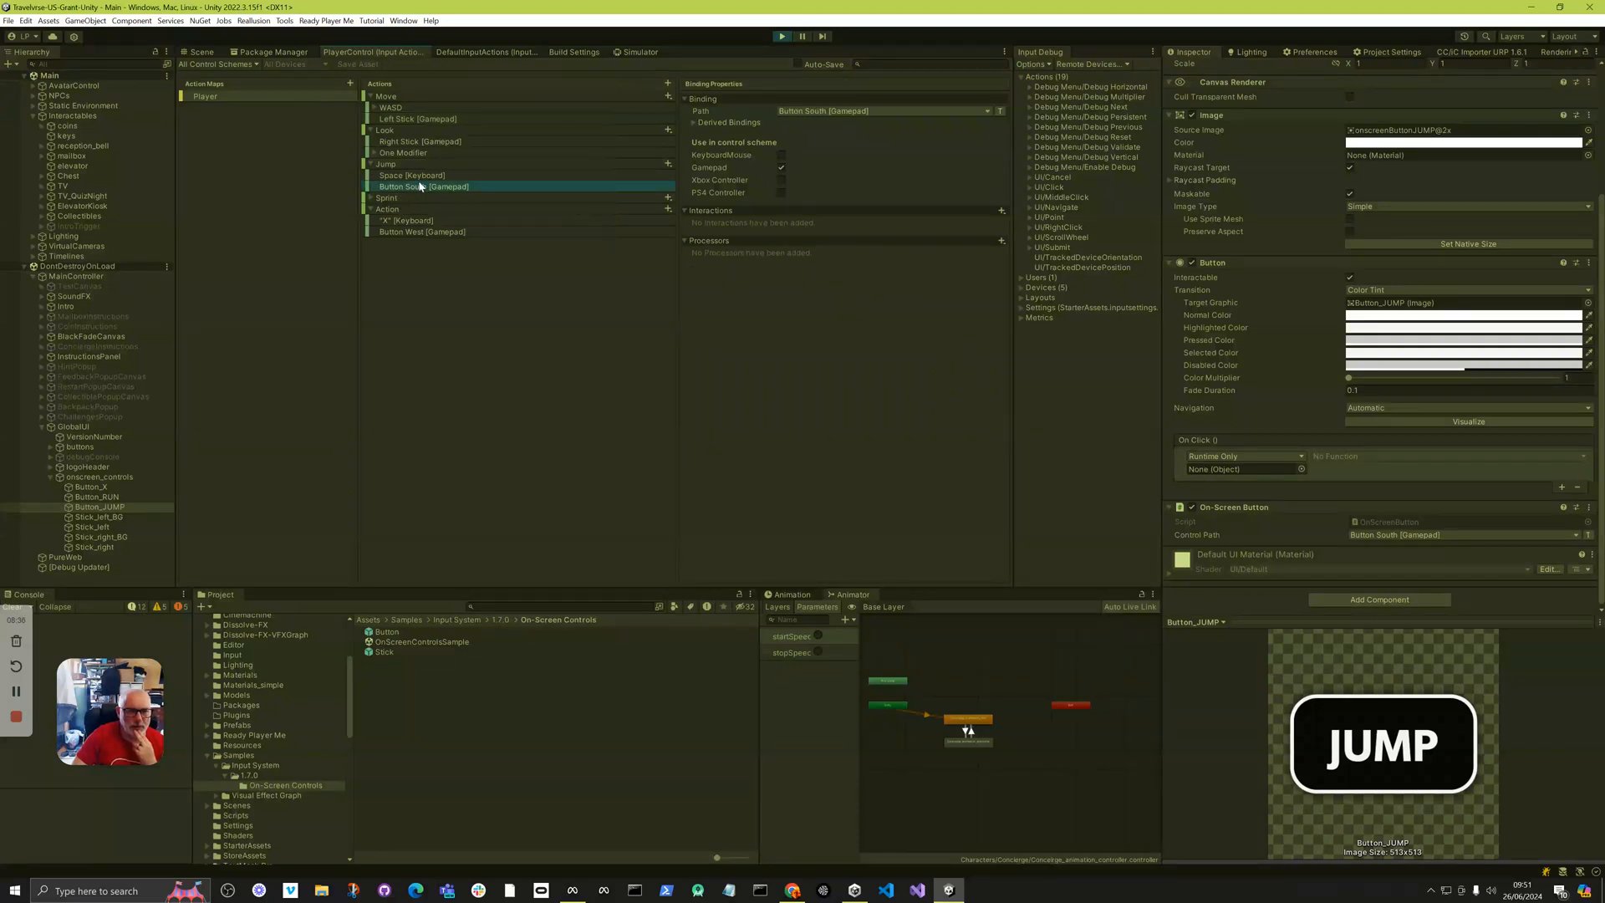
left_click(400, 177)
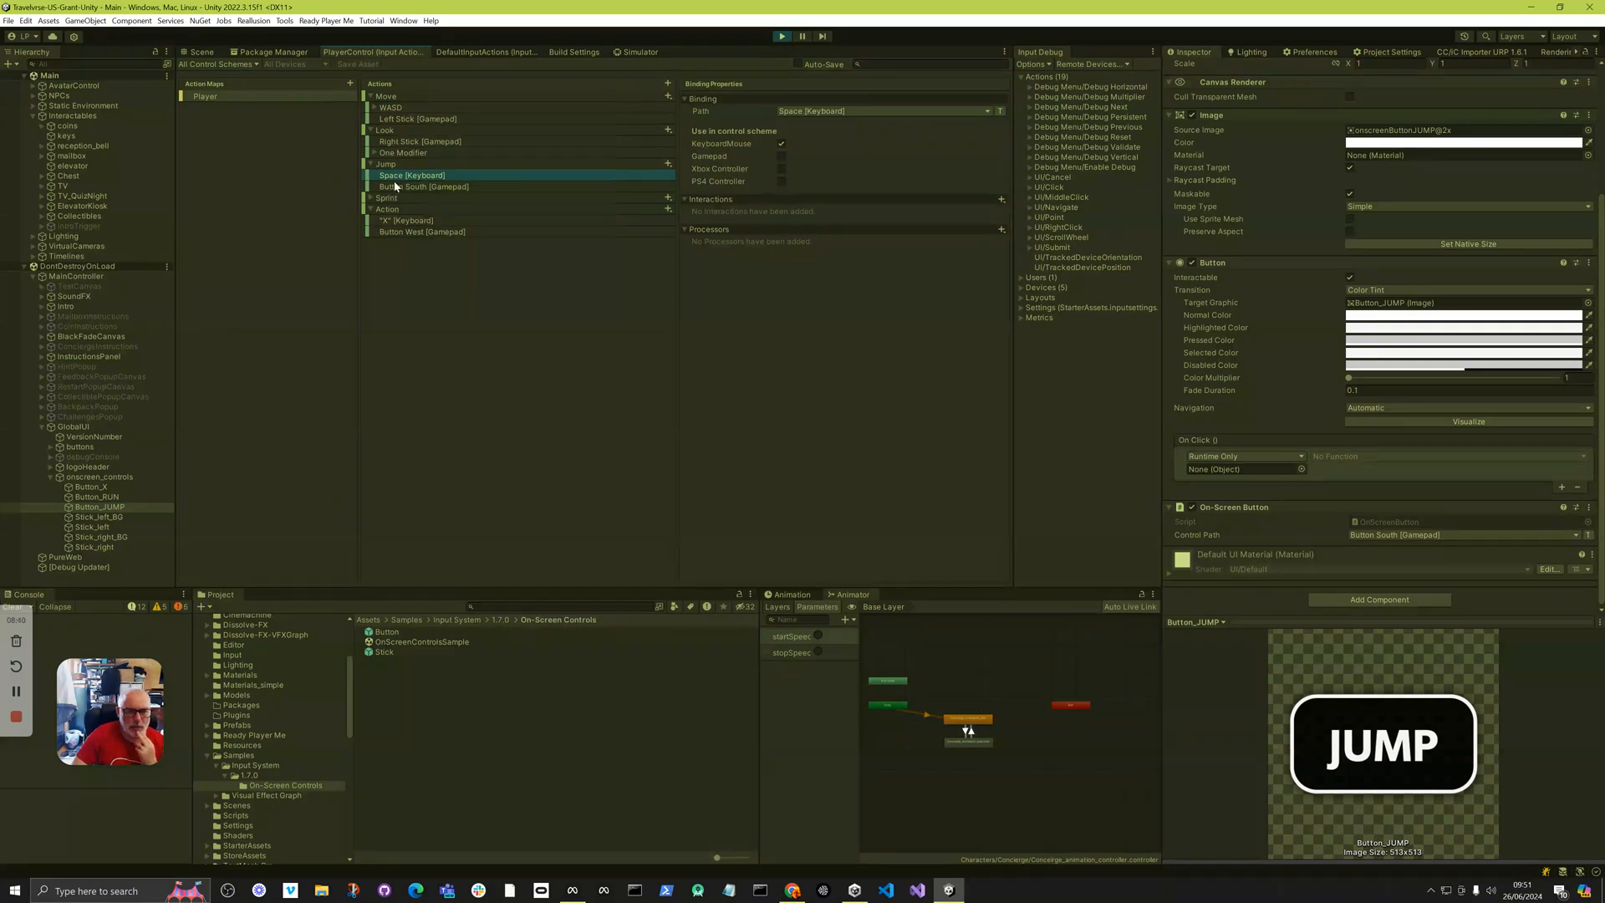
left_click(396, 189)
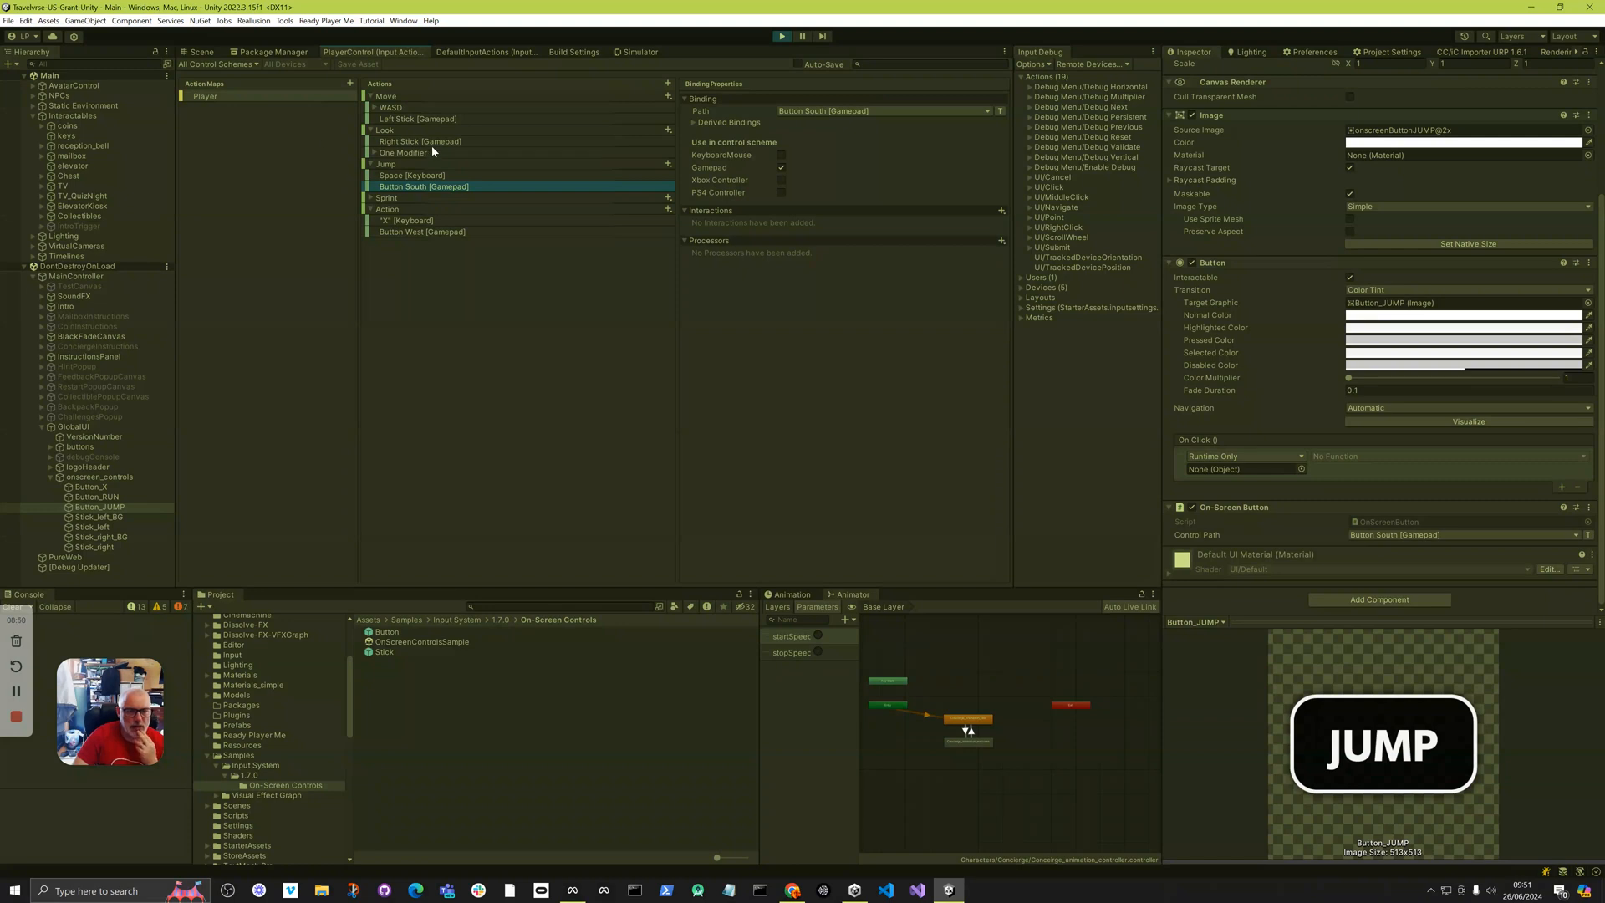
Examine the Action input action in PlayerControl along with its X keyboard and Button West gamepad bindings.
left_click(386, 209)
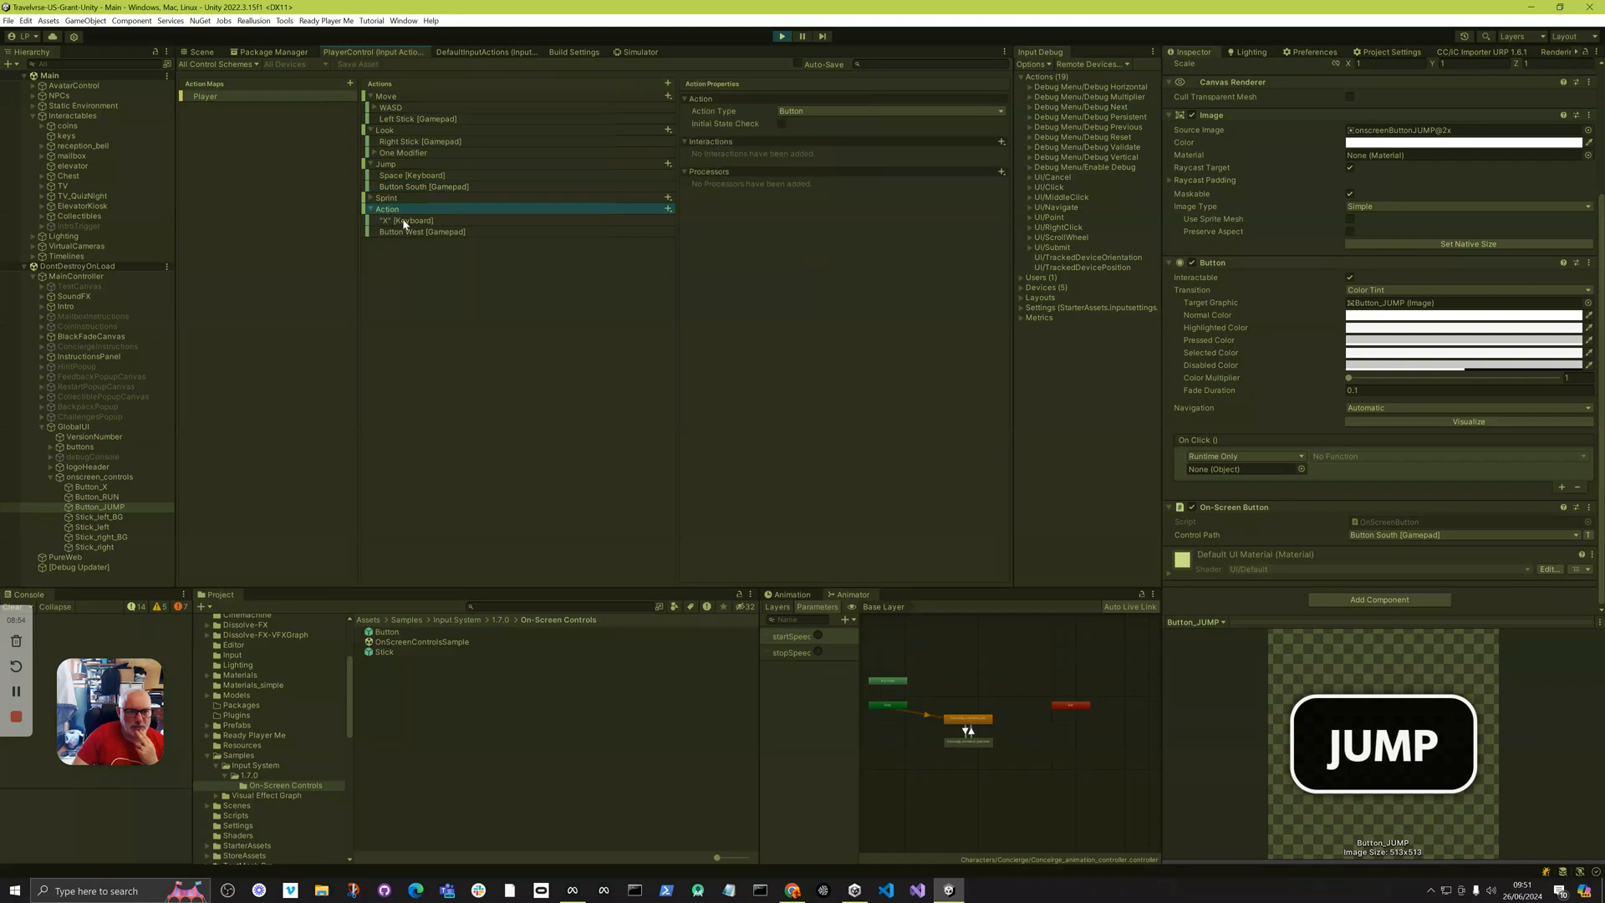
left_click(401, 222)
left_click(412, 233)
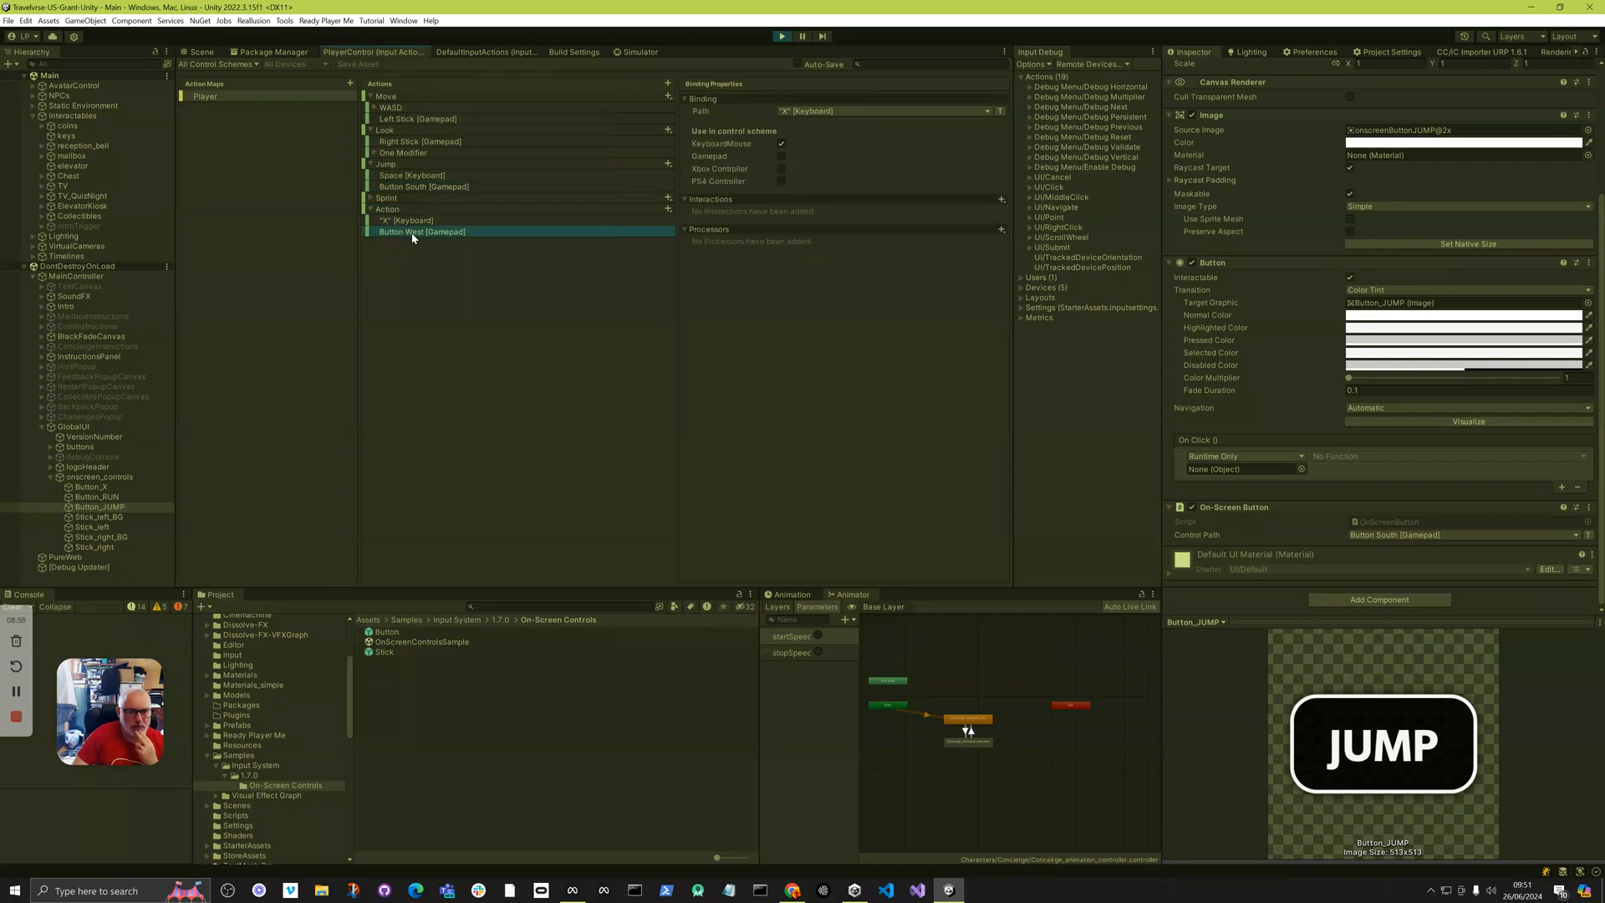
Expand Sprint to examine its Left Trigger and Left Shift bindings, and inspect the On-Screen Button control path of Button_RUN in the running scene.
left_click(372, 198)
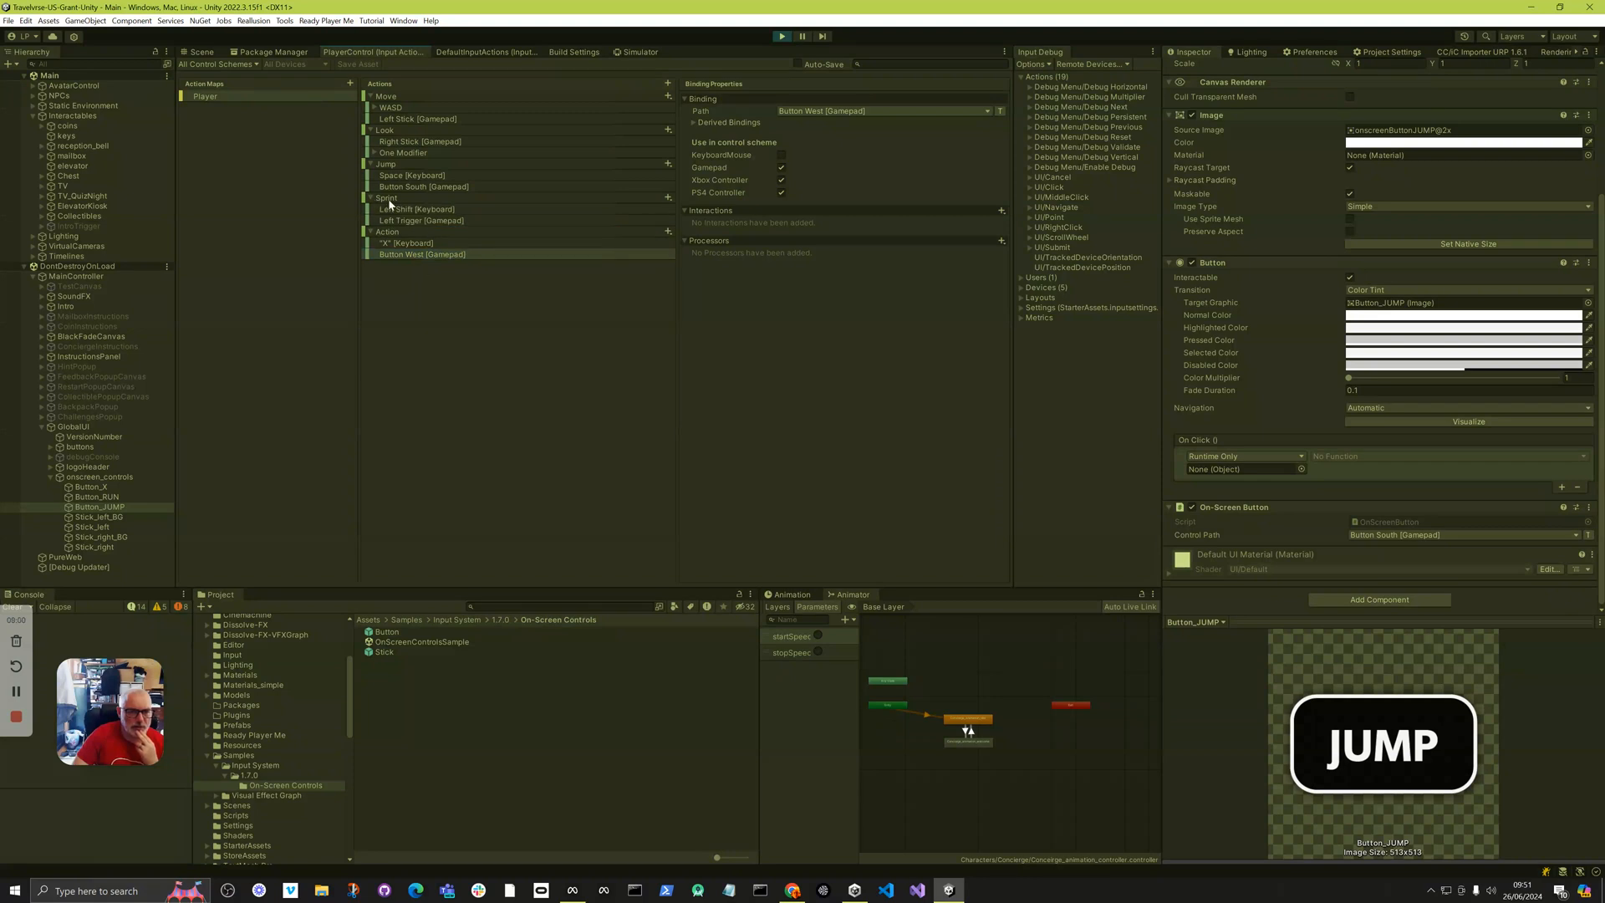
left_click(410, 222)
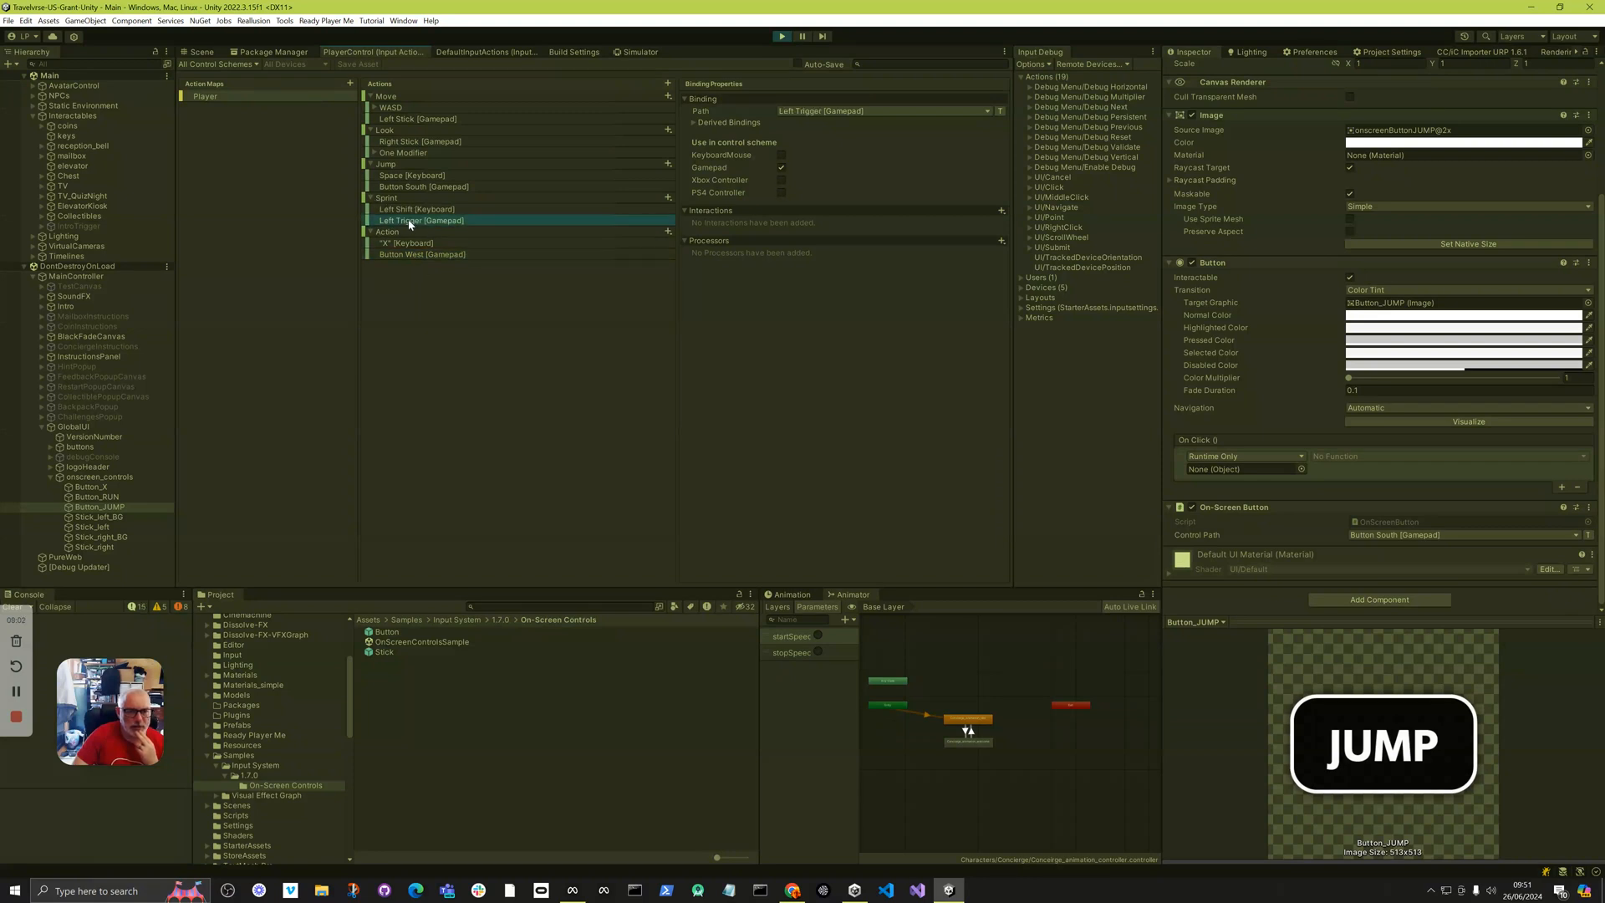
left_click(408, 210)
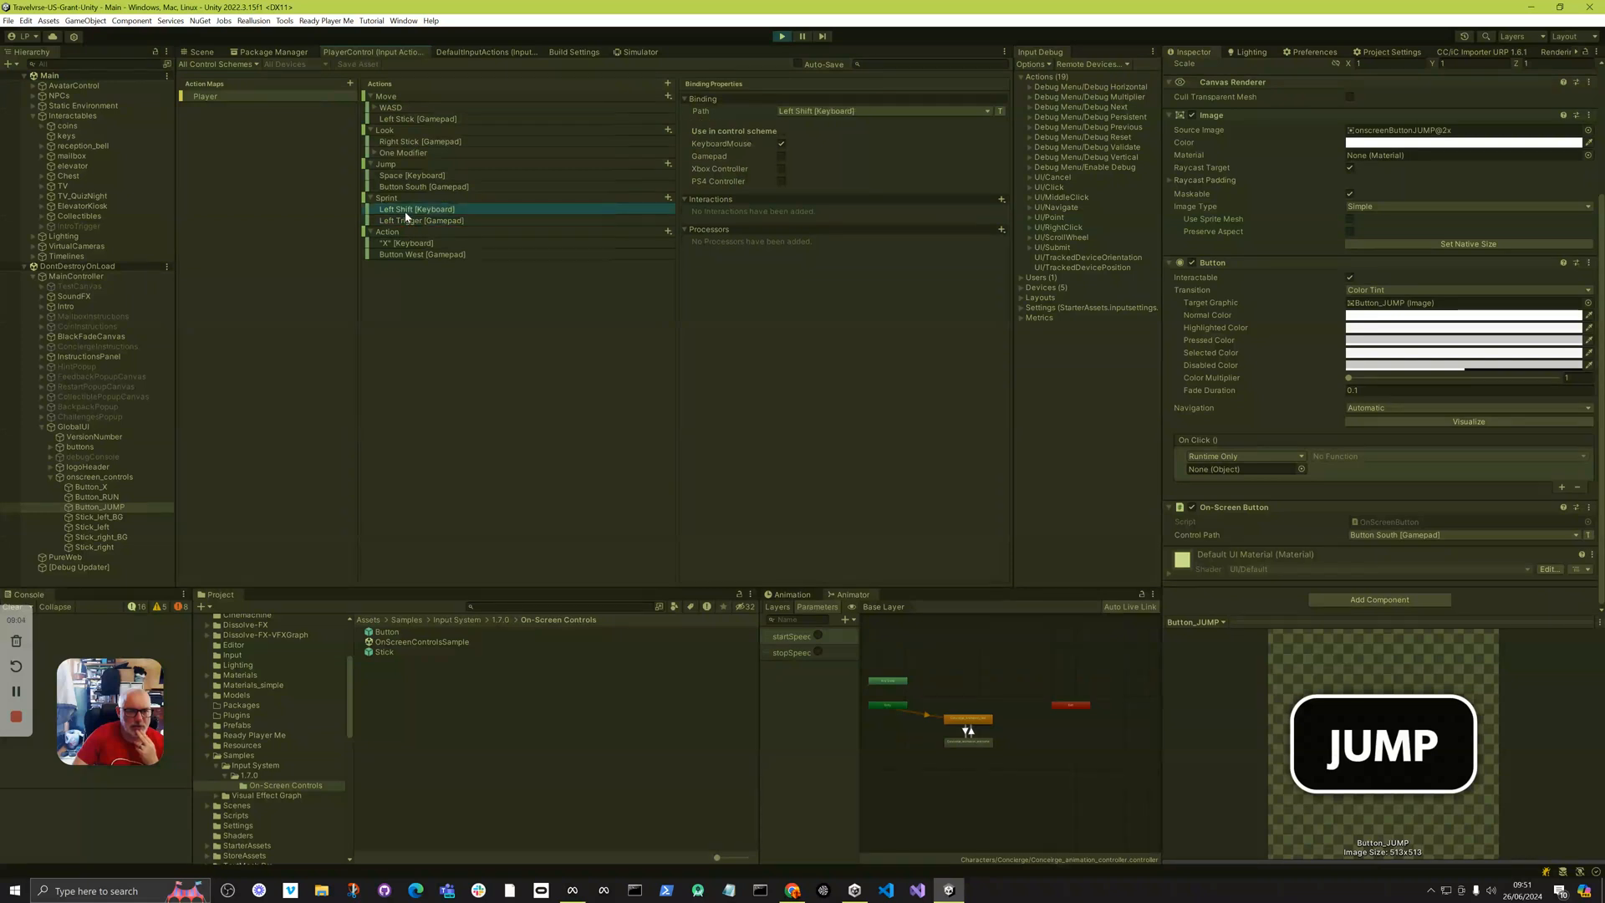
left_click(640, 53)
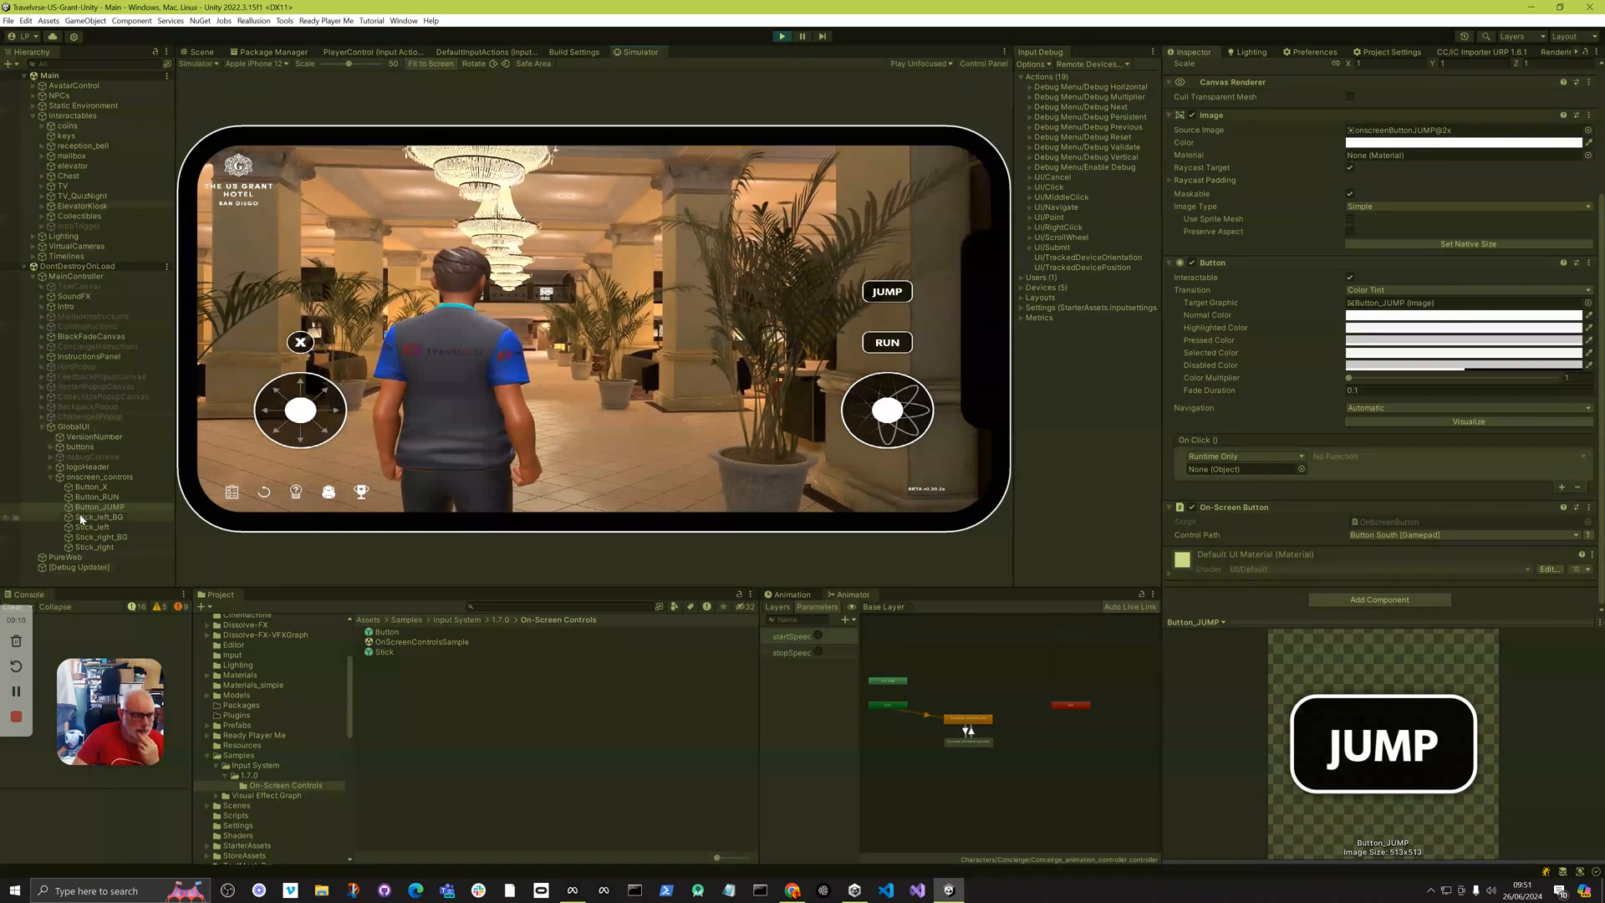
left_click(97, 496)
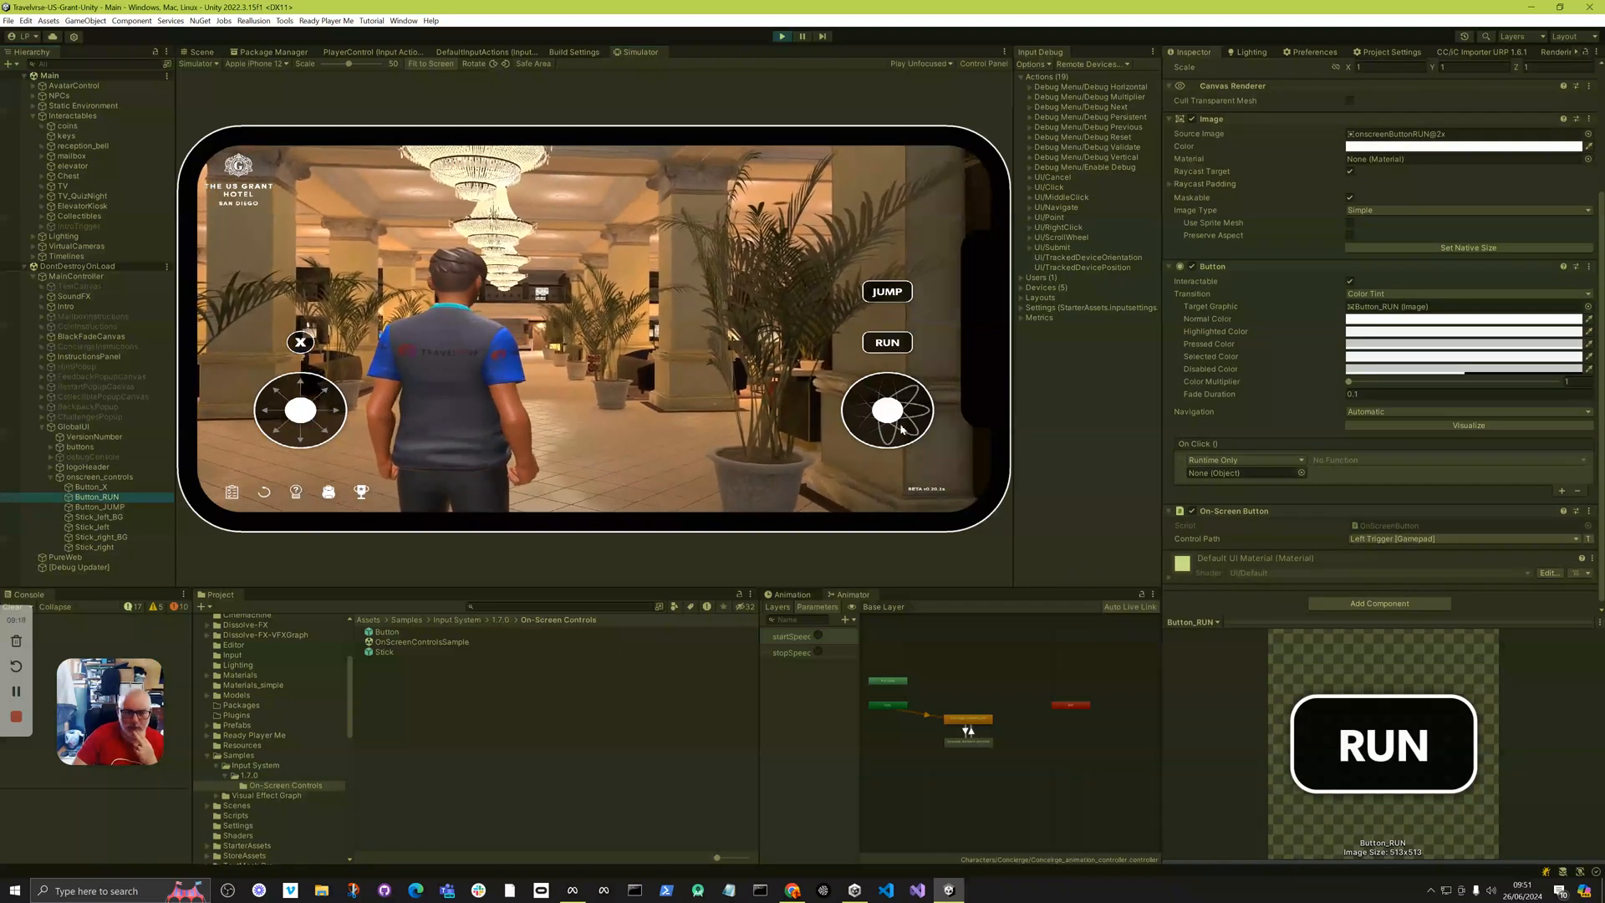
Test the on-screen look stick, movement stick and JUMP button with the avatar in the device simulator.
mouse_move(885, 417)
left_mouse_down()
mouse_move(871, 406)
mouse_move(930, 412)
mouse_move(846, 414)
mouse_move(924, 418)
mouse_move(860, 402)
left_mouse_up()
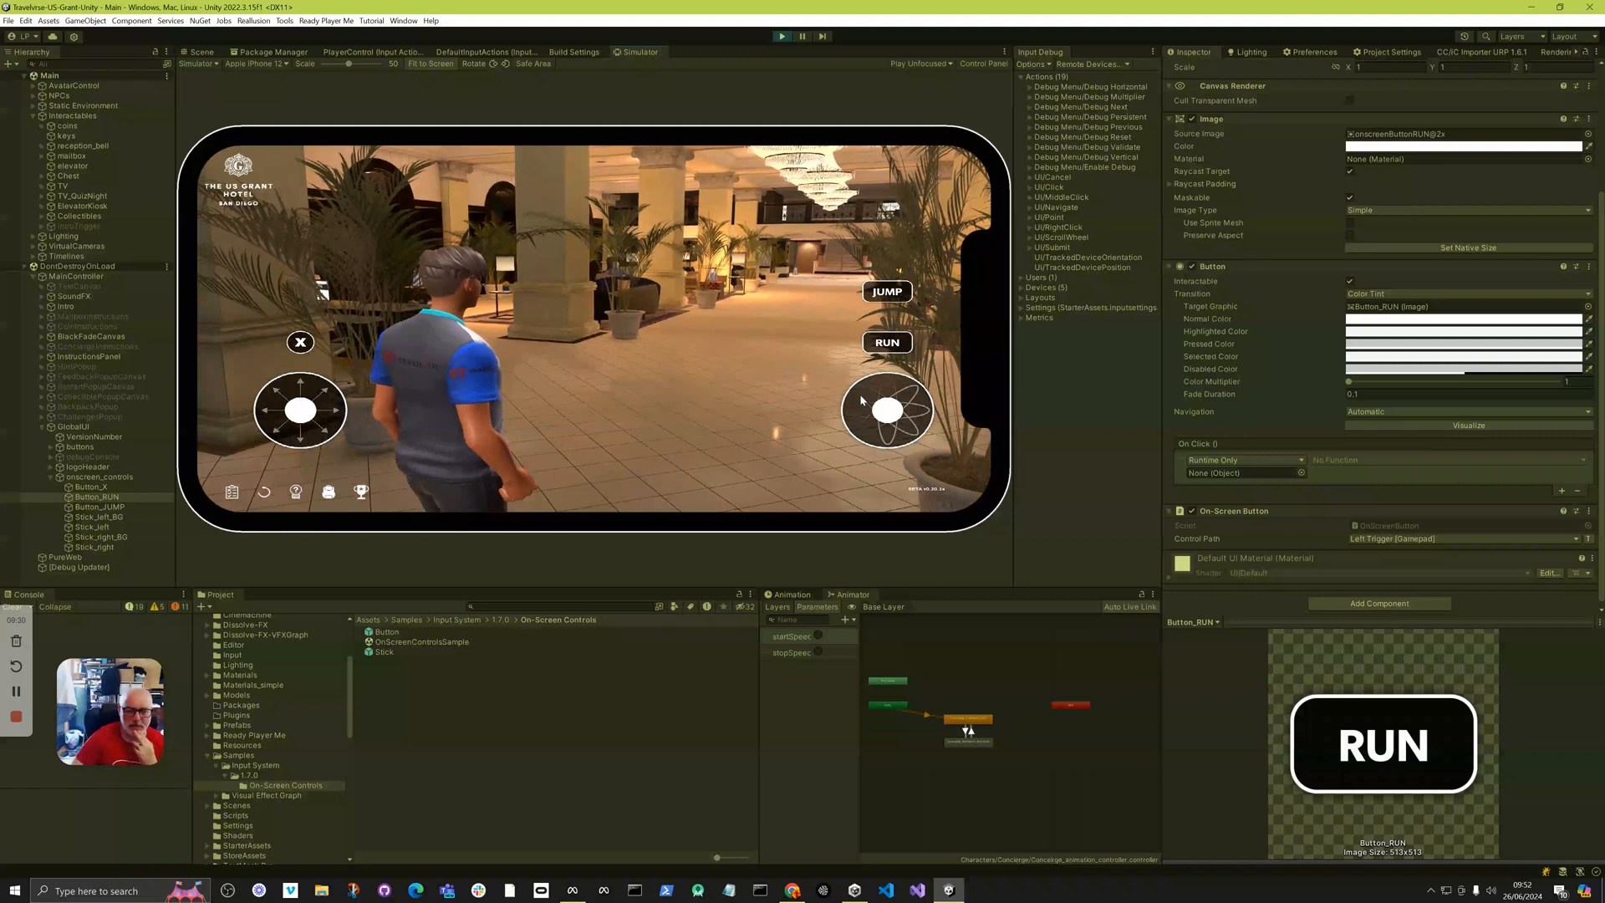
mouse_move(891, 420)
left_mouse_down()
mouse_move(910, 415)
mouse_move(869, 412)
mouse_move(893, 398)
mouse_move(886, 466)
mouse_move(882, 411)
mouse_move(856, 412)
mouse_move(946, 411)
mouse_move(909, 414)
mouse_move(887, 386)
mouse_move(900, 426)
mouse_move(882, 410)
left_mouse_up()
mouse_move(302, 420)
left_mouse_down()
mouse_move(308, 435)
mouse_move(303, 402)
mouse_move(274, 402)
mouse_move(299, 391)
mouse_move(303, 422)
left_mouse_up()
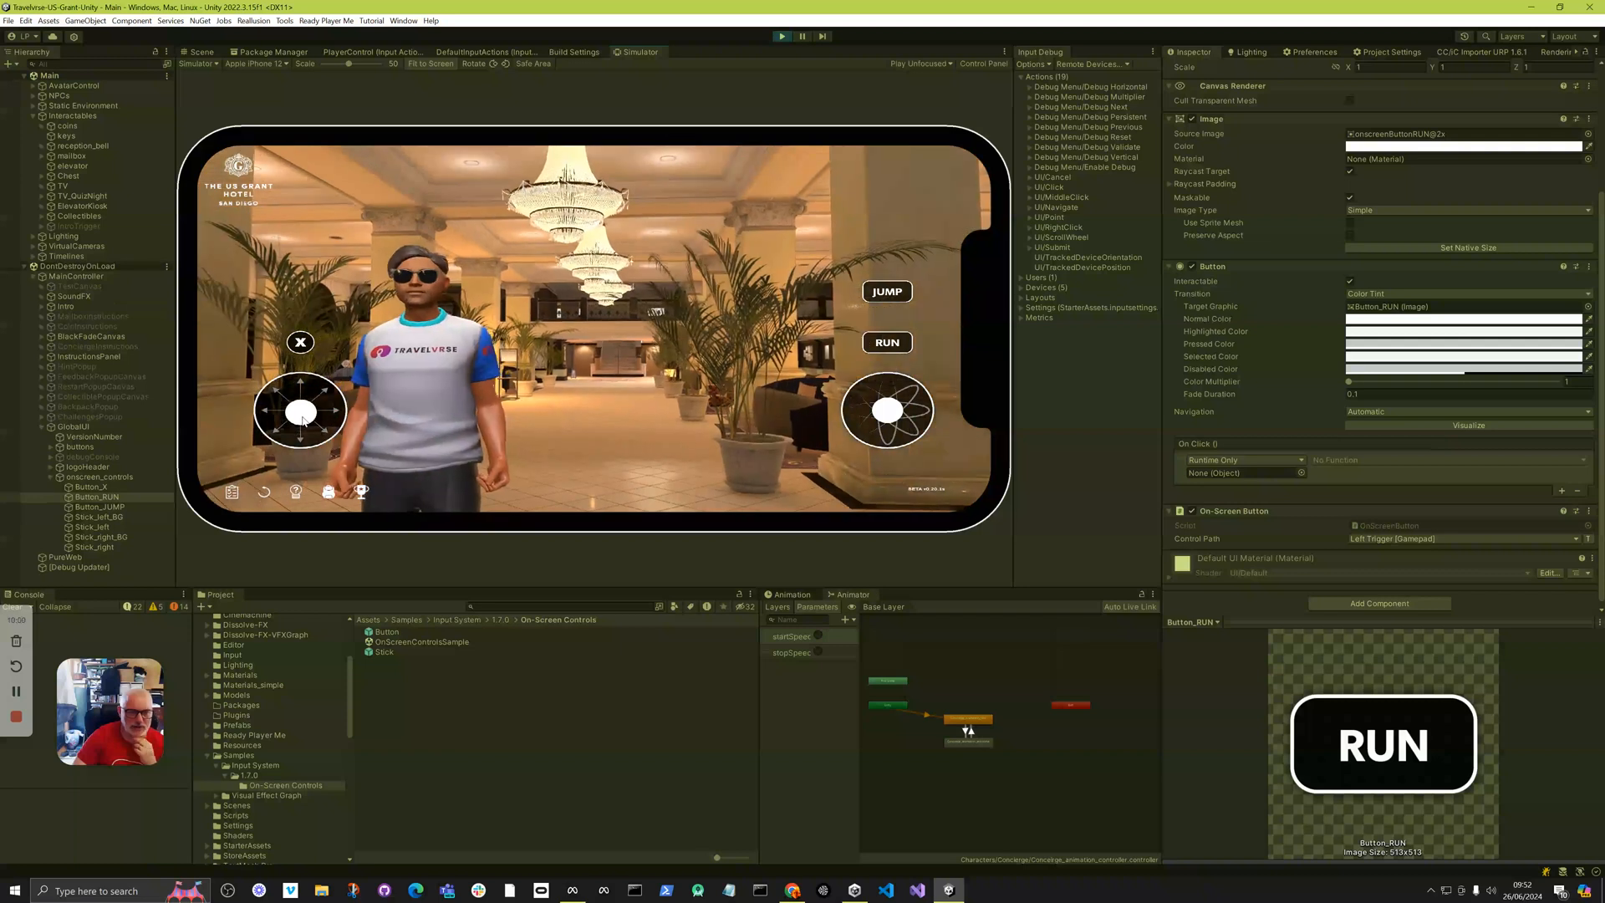
left_click(891, 298)
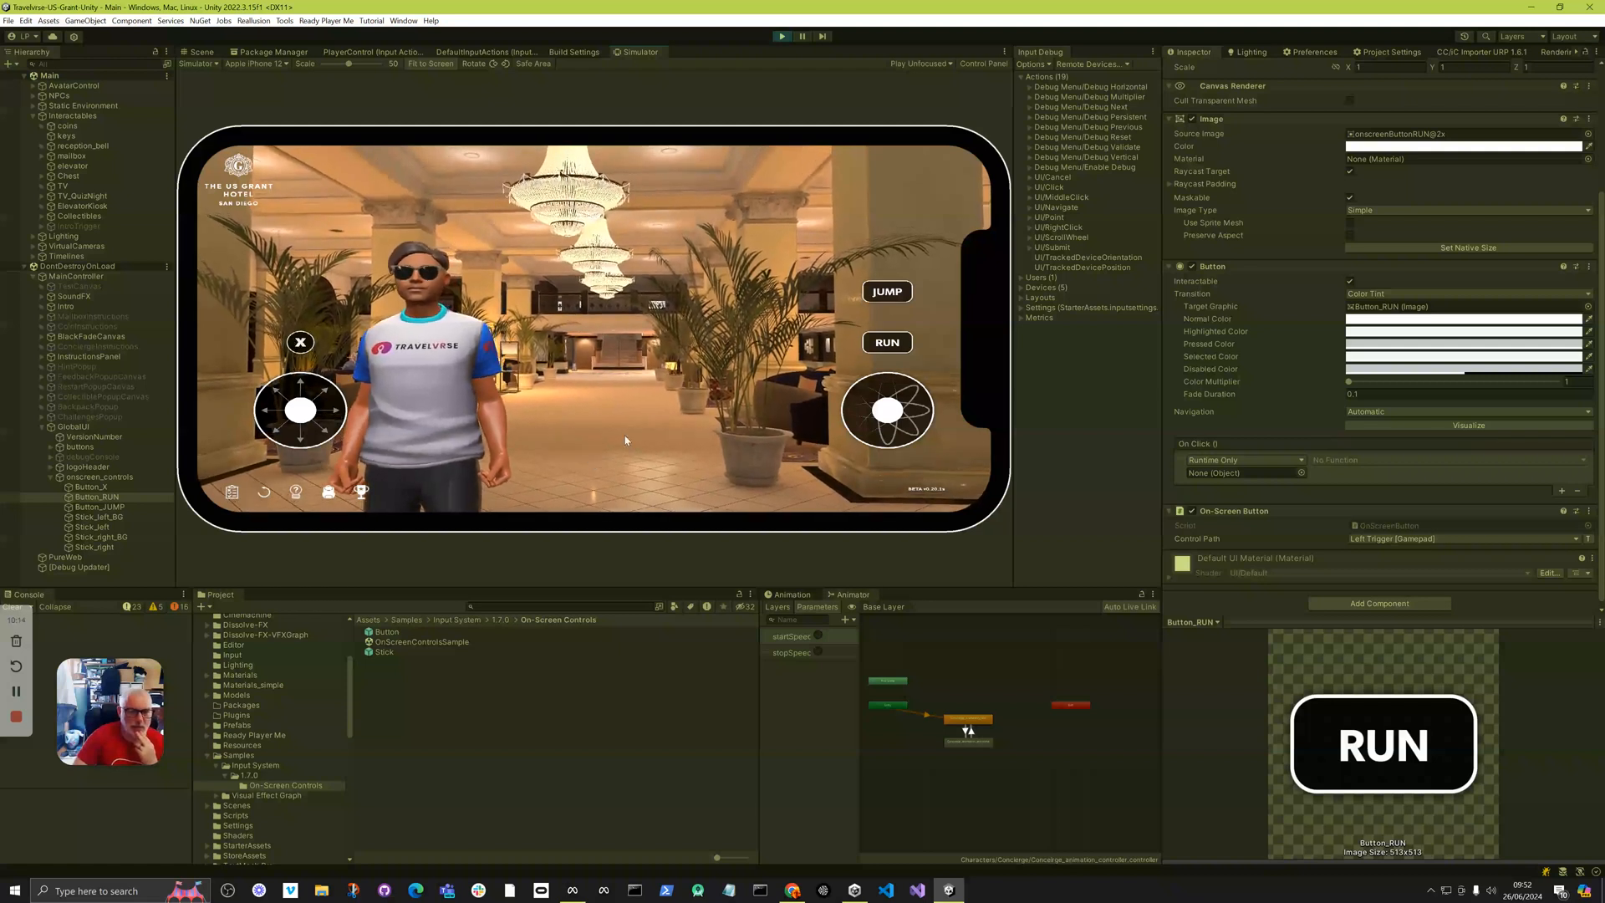
left_click_drag(300, 410, 349, 401)
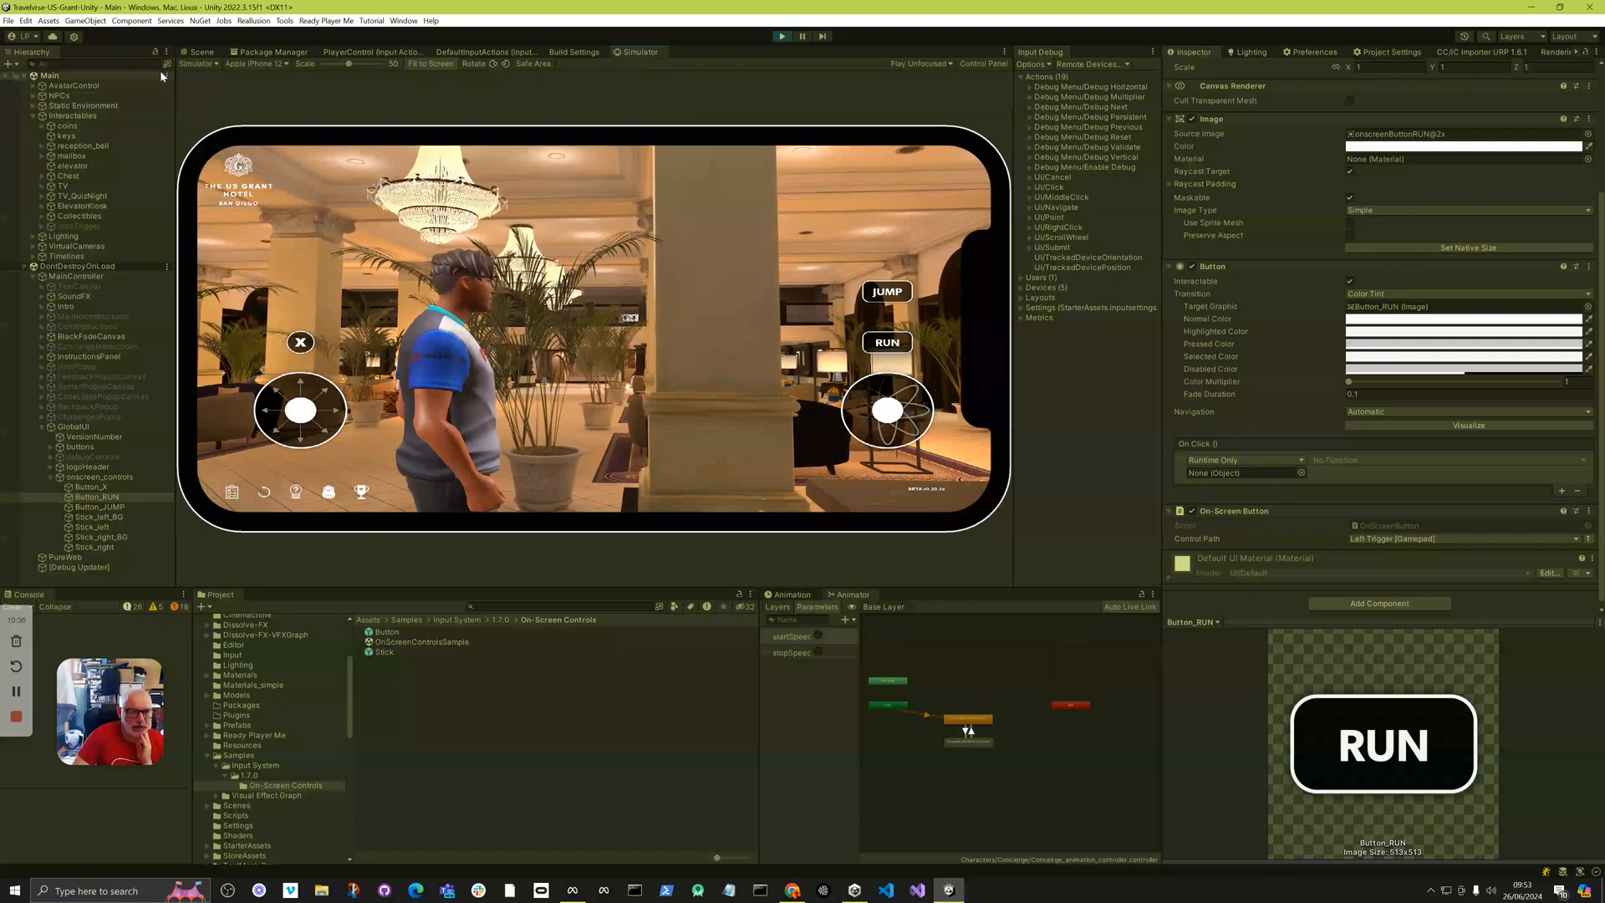
Check the choice between Game and Simulator views, and locate the Input Debugger among the analysis windows.
left_click(202, 64)
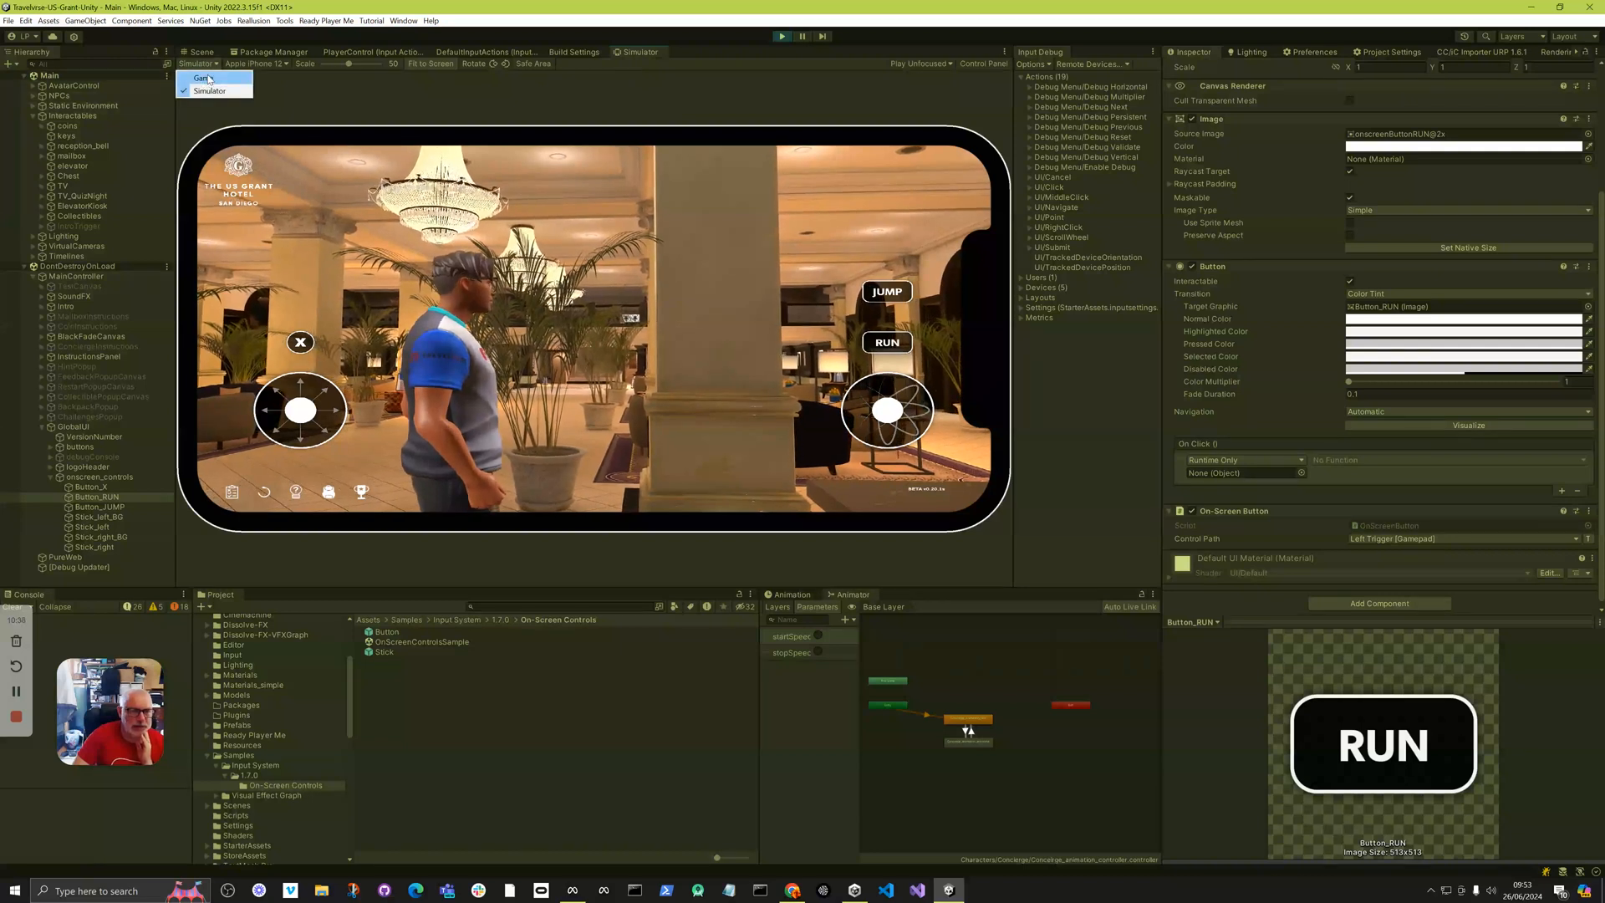
left_click(342, 109)
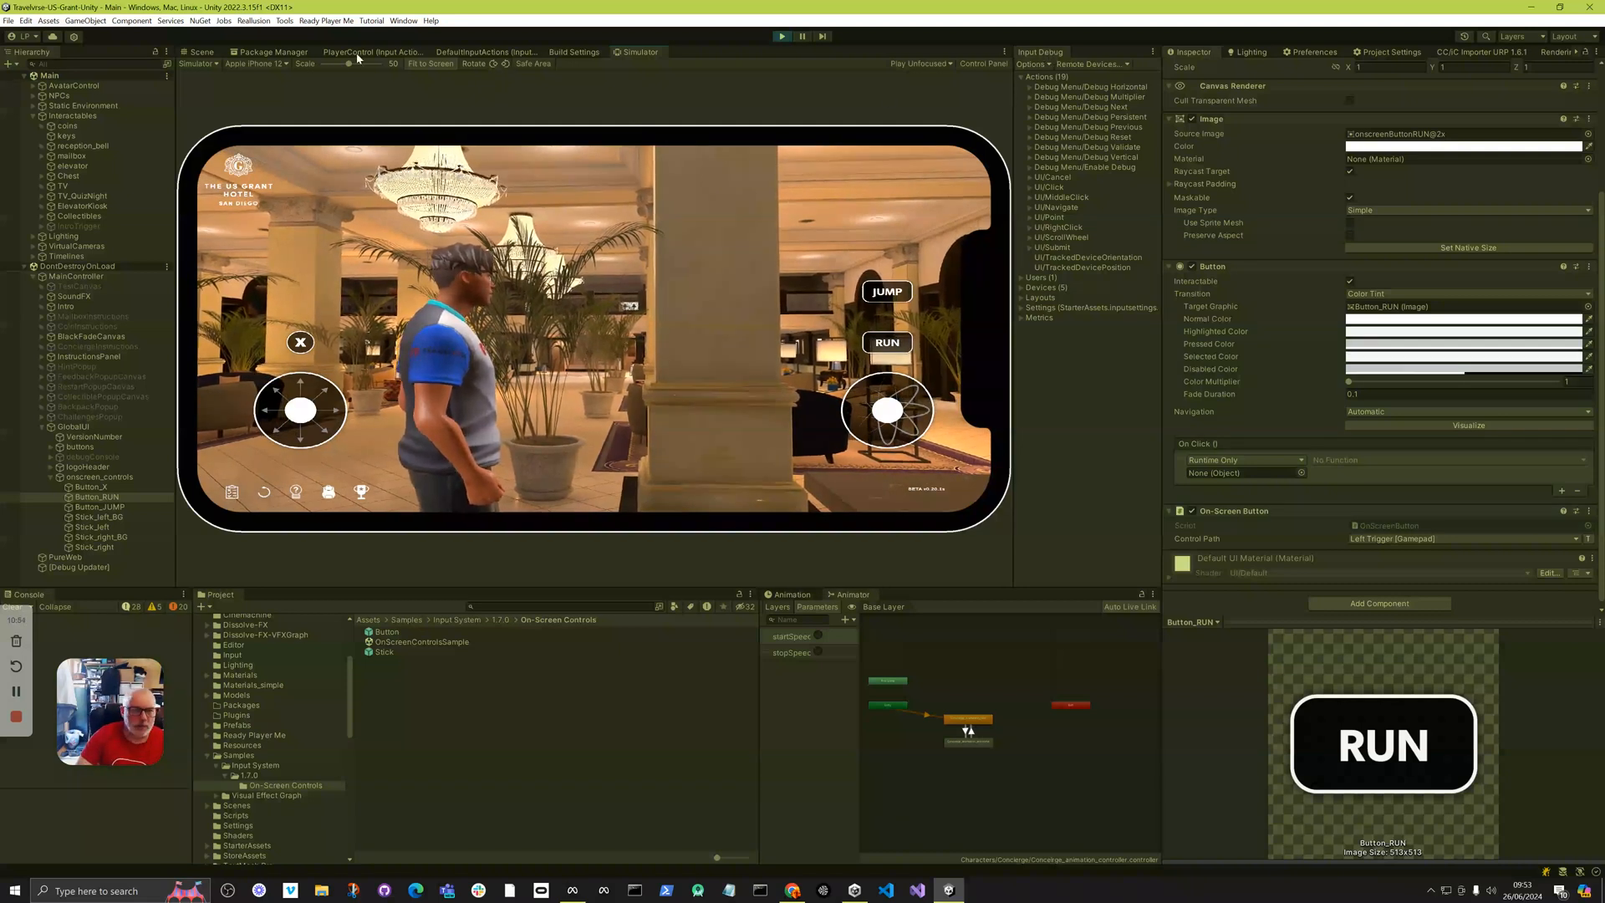
left_click(402, 21)
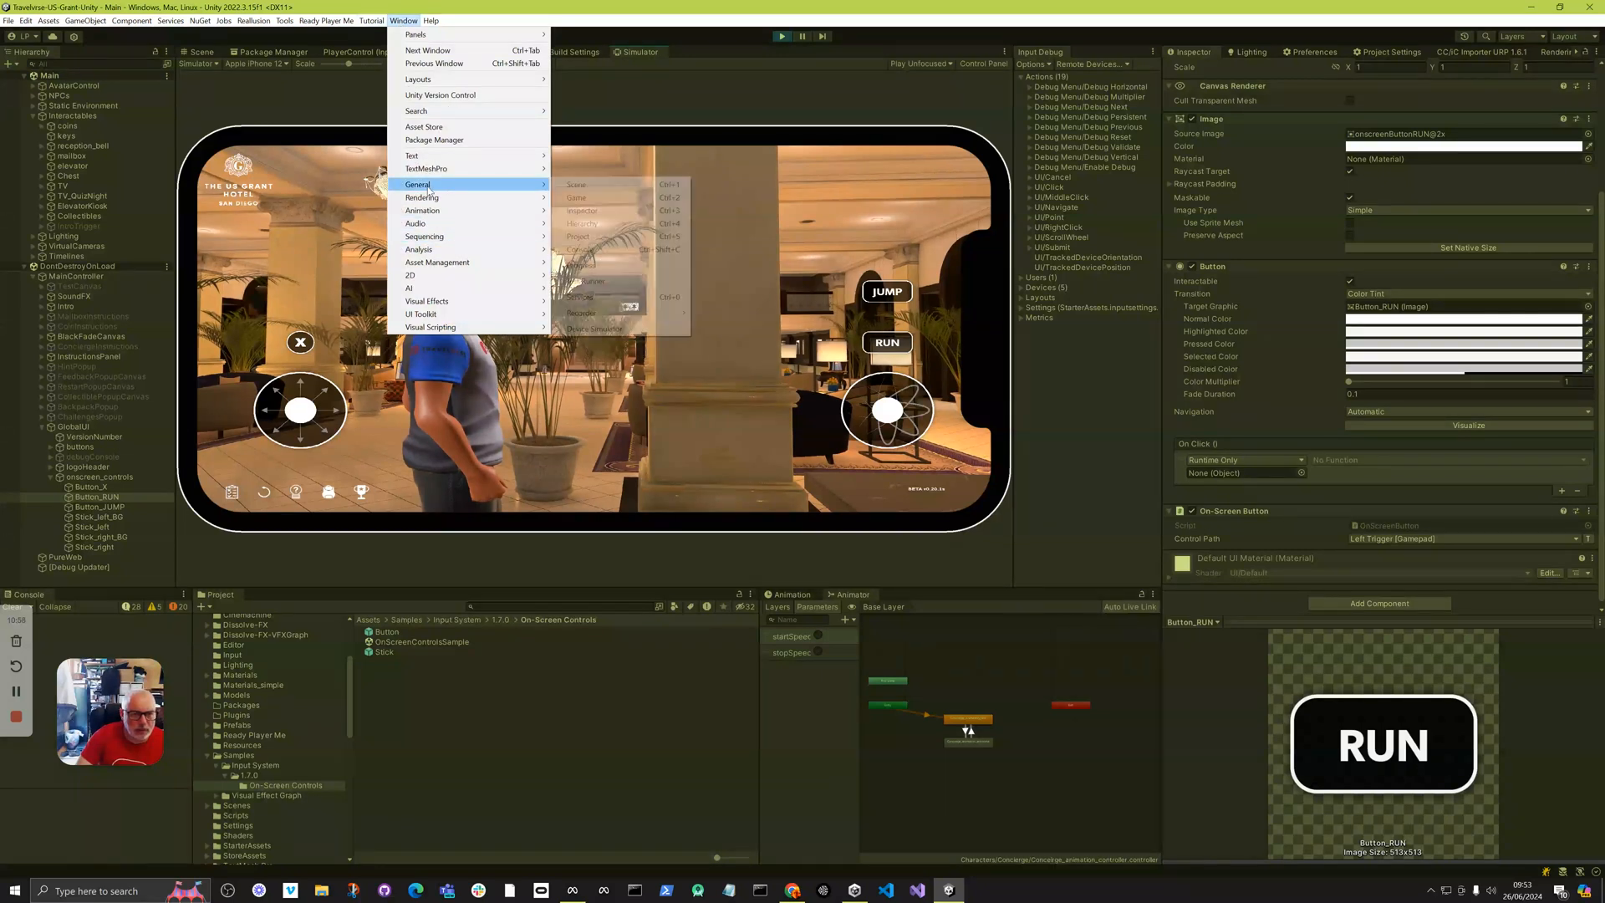
mouse_move(489, 249)
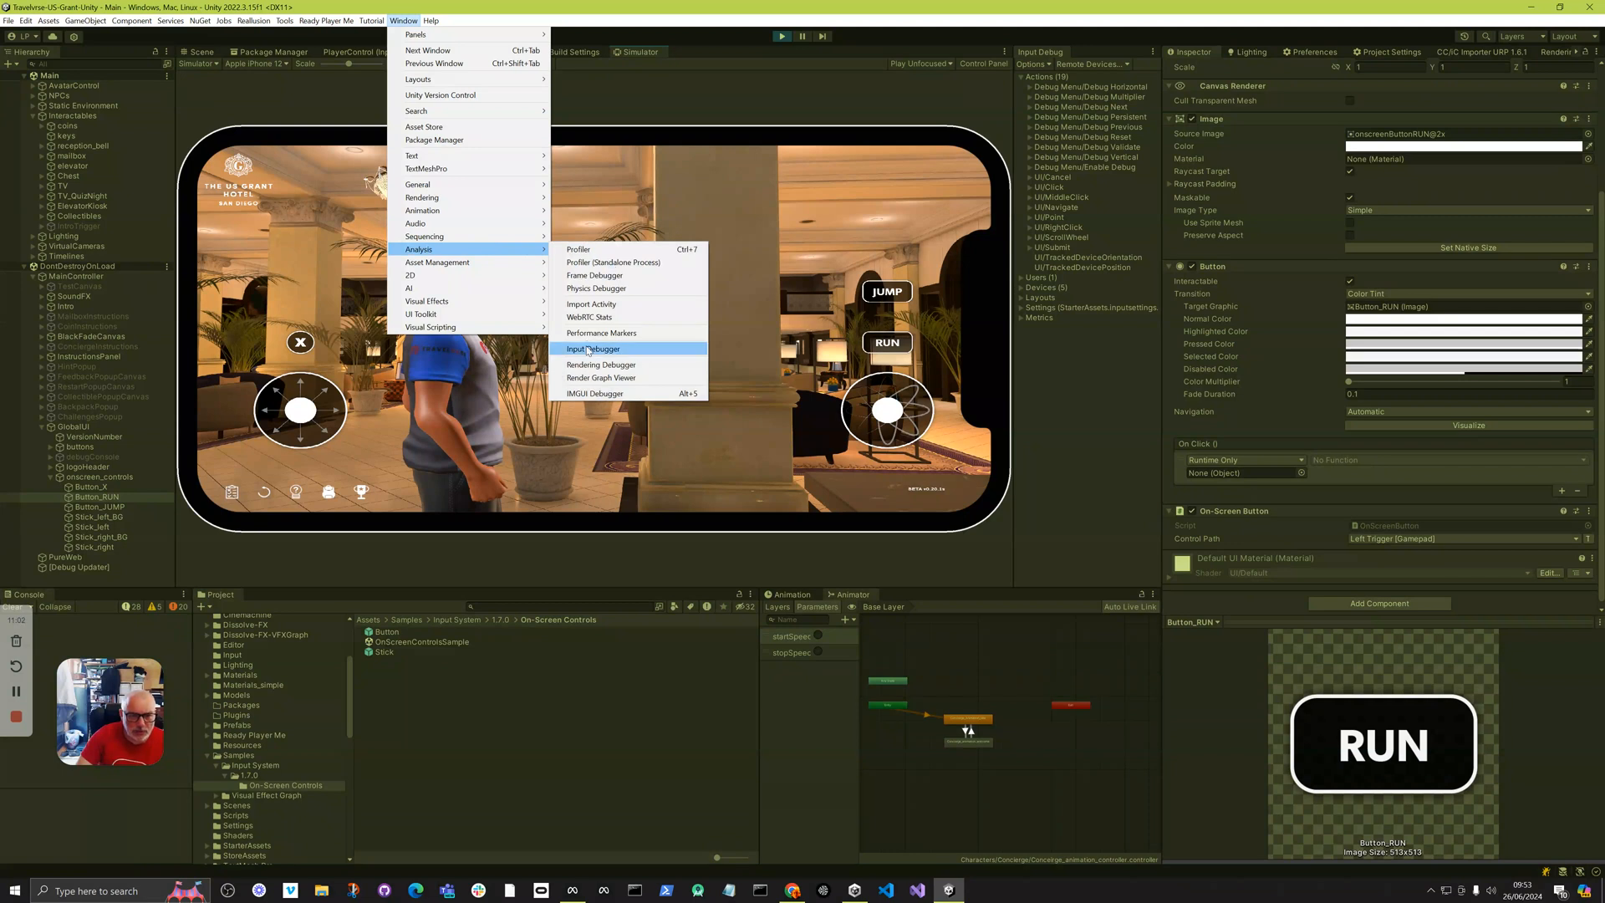
left_click(1095, 402)
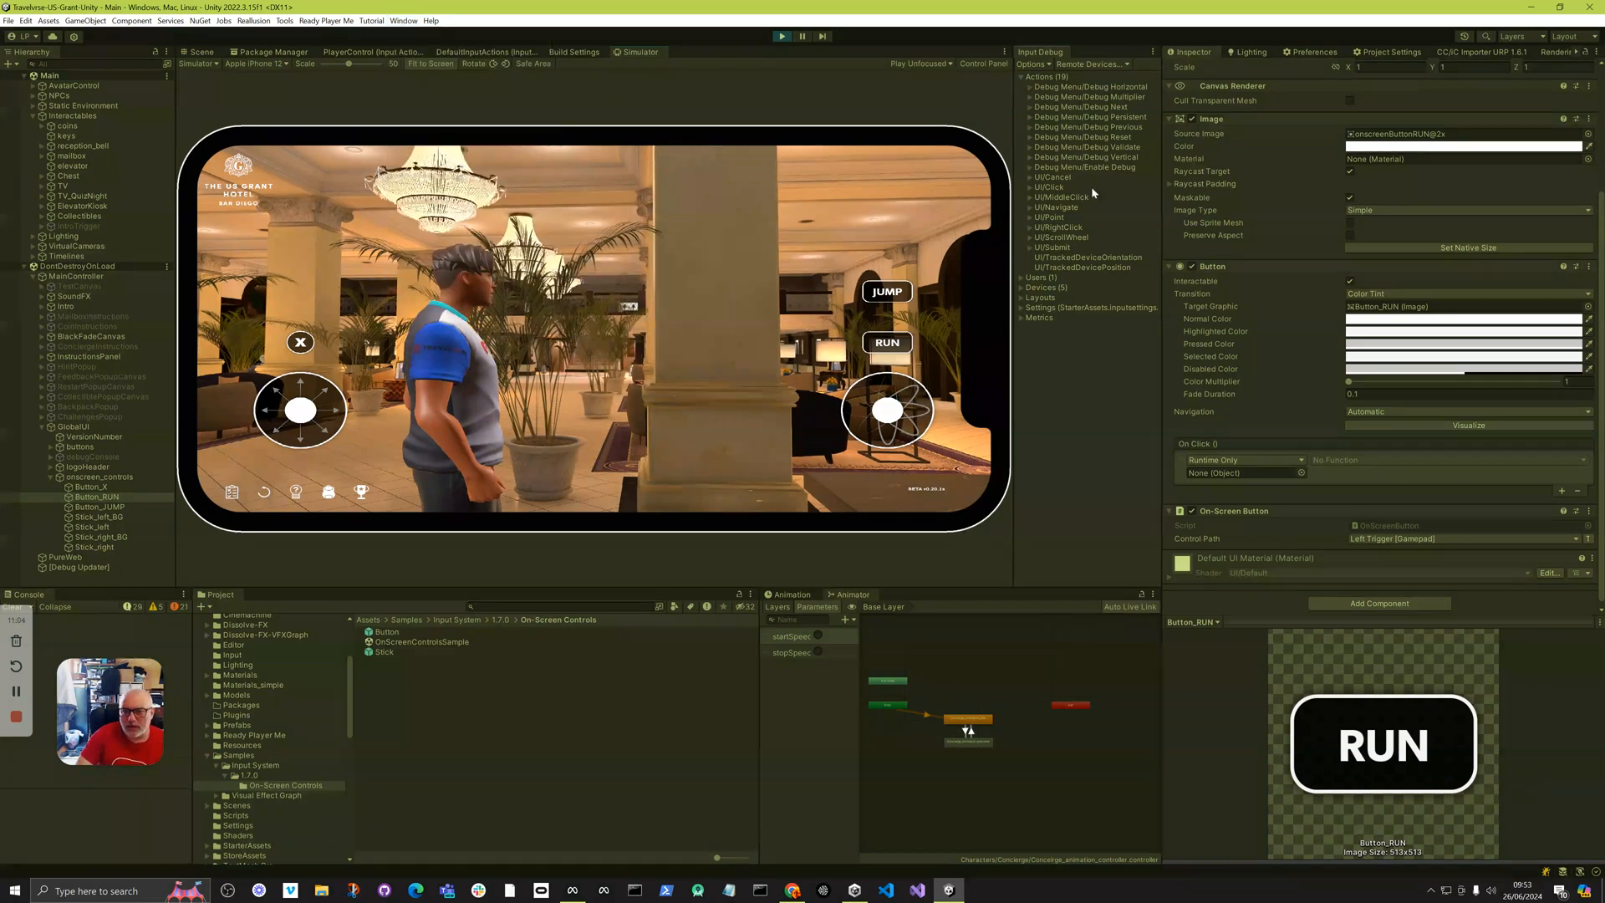
Check the Input Debugger's Simulate Touch Input From Mouse or Pen option, and stop the running project.
left_click(1047, 64)
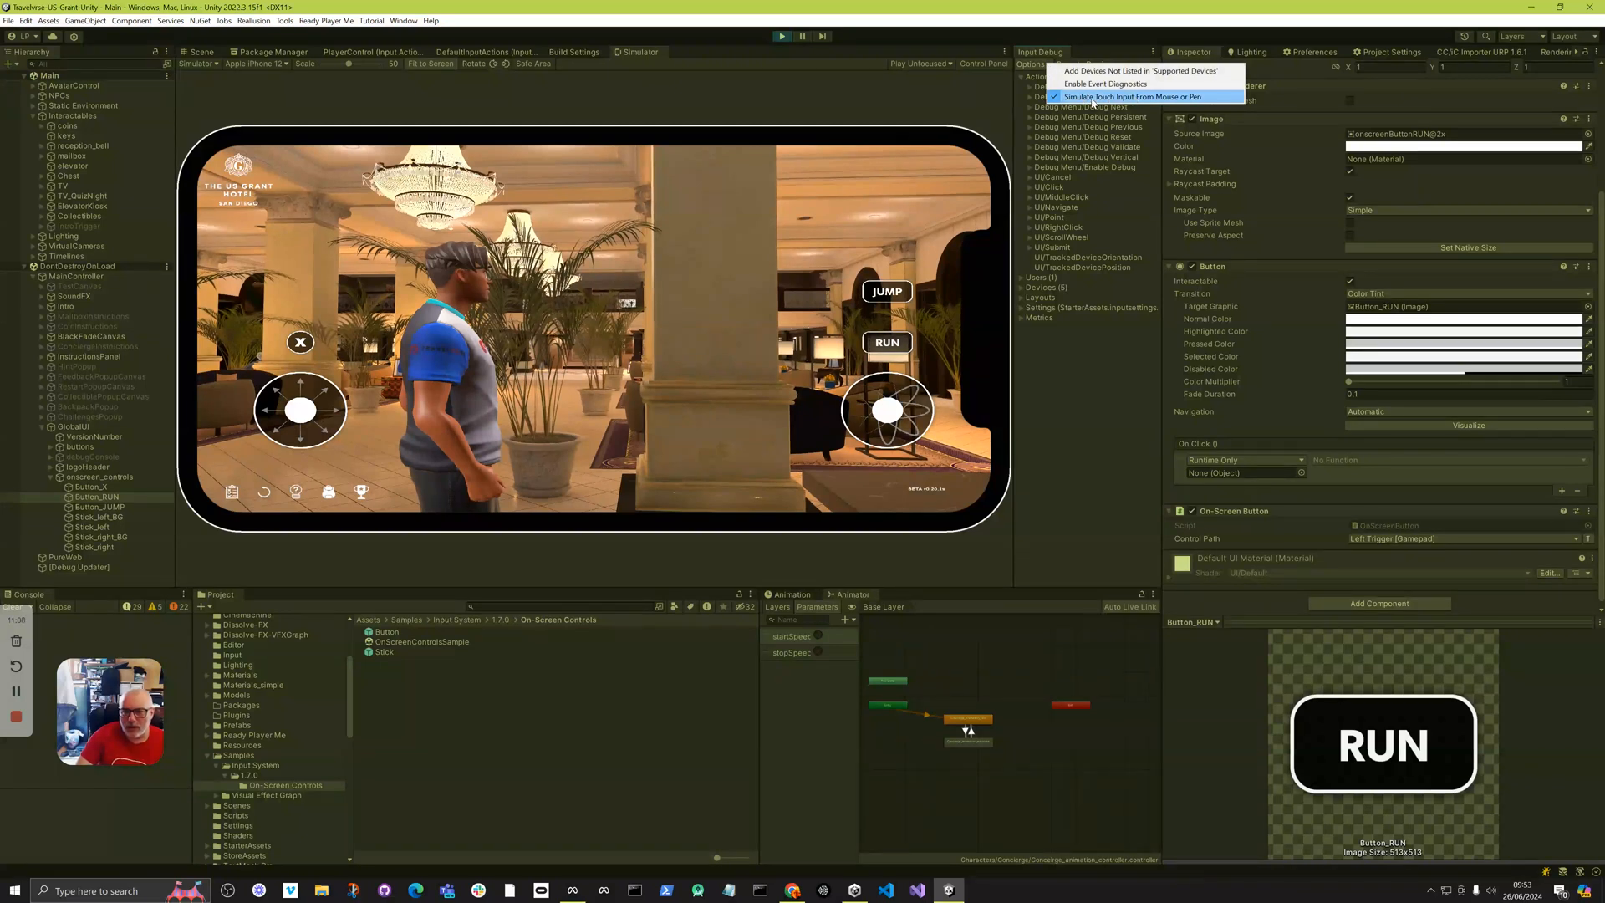
left_click(1031, 65)
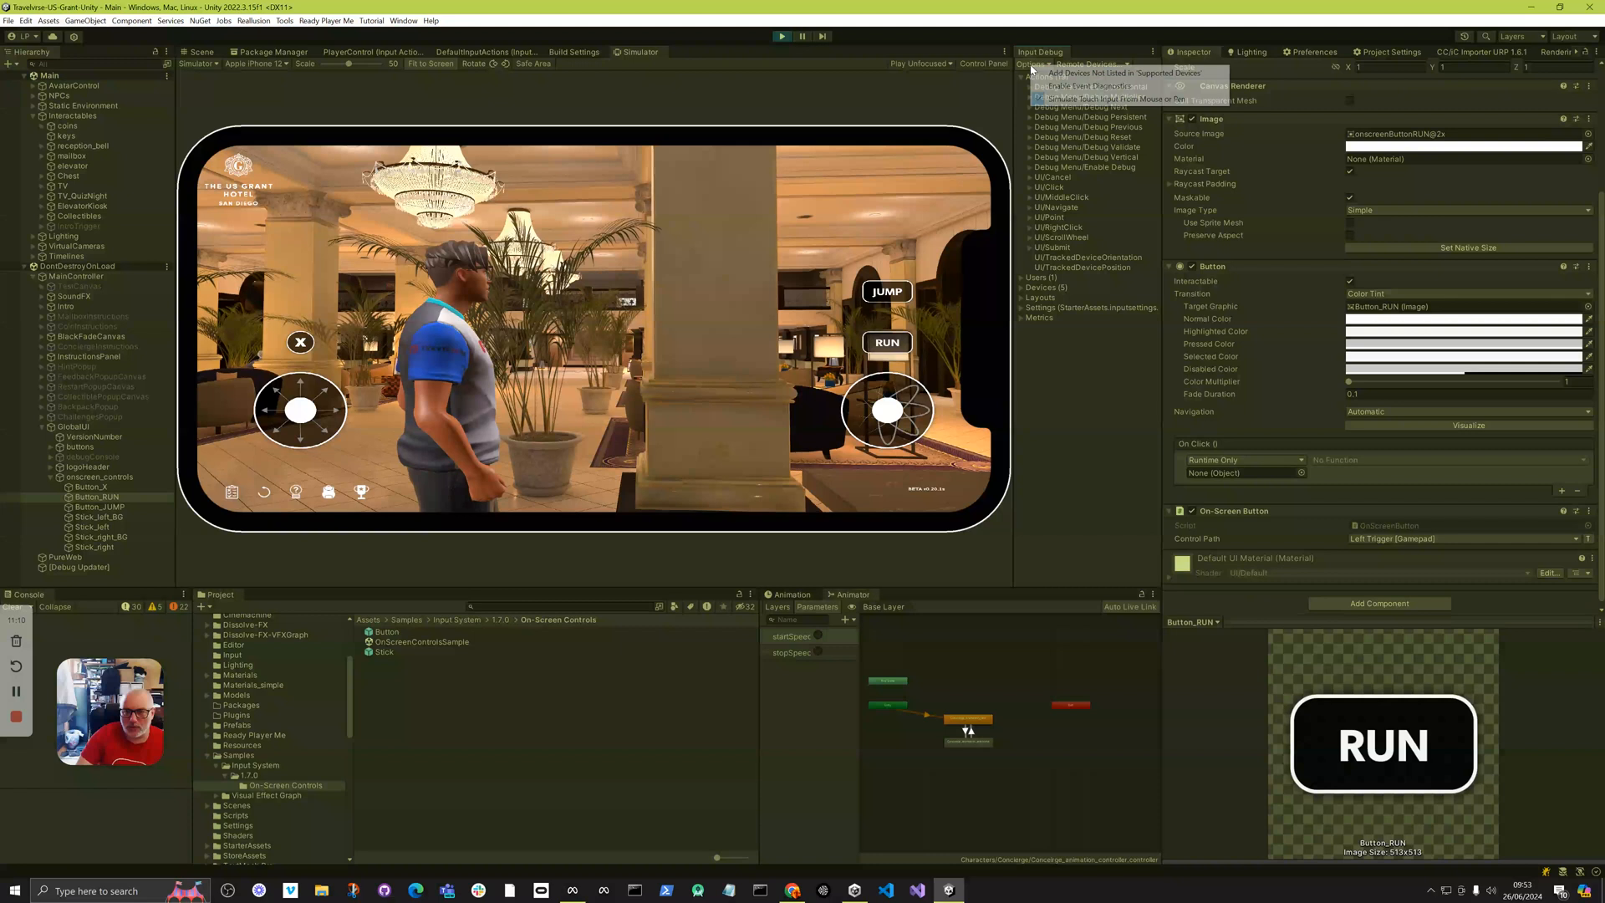
left_click(742, 109)
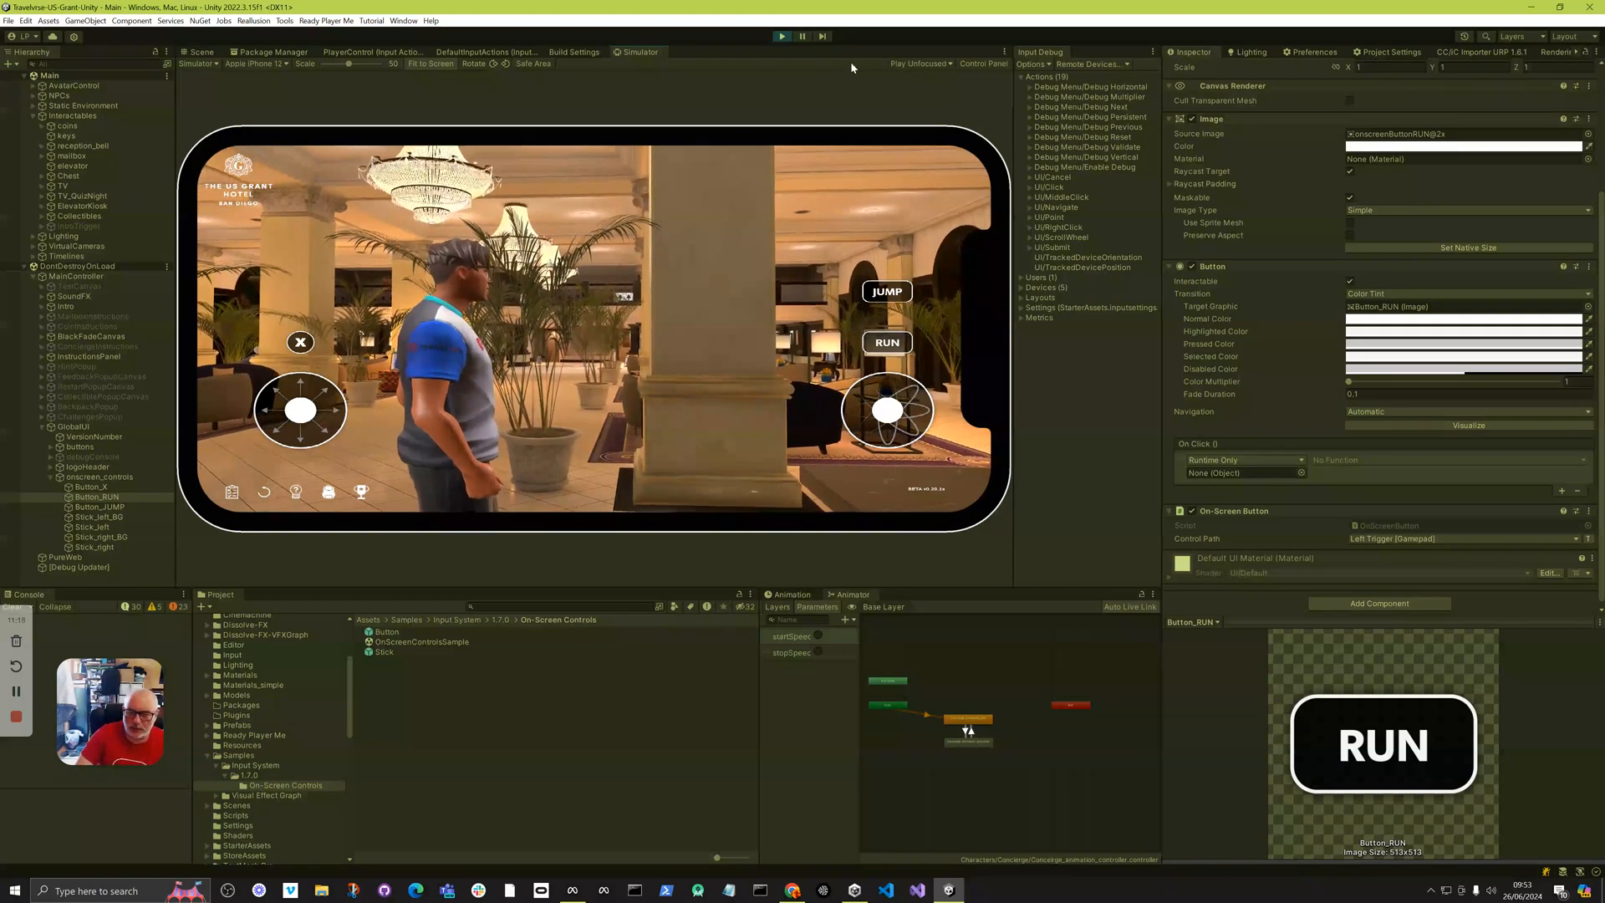
left_click(782, 35)
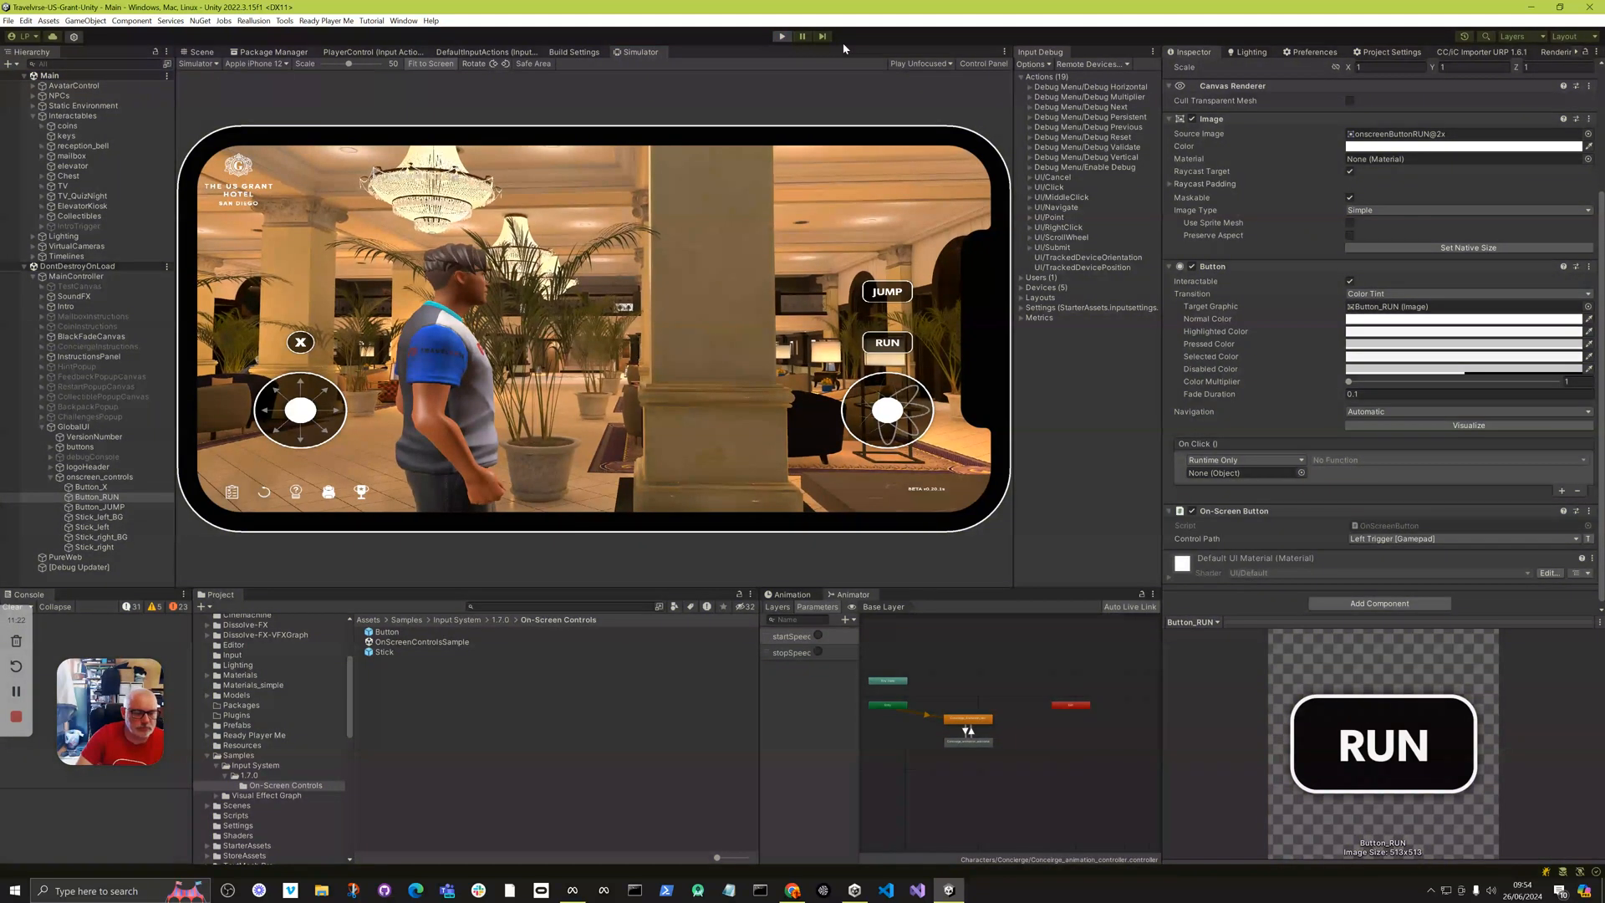